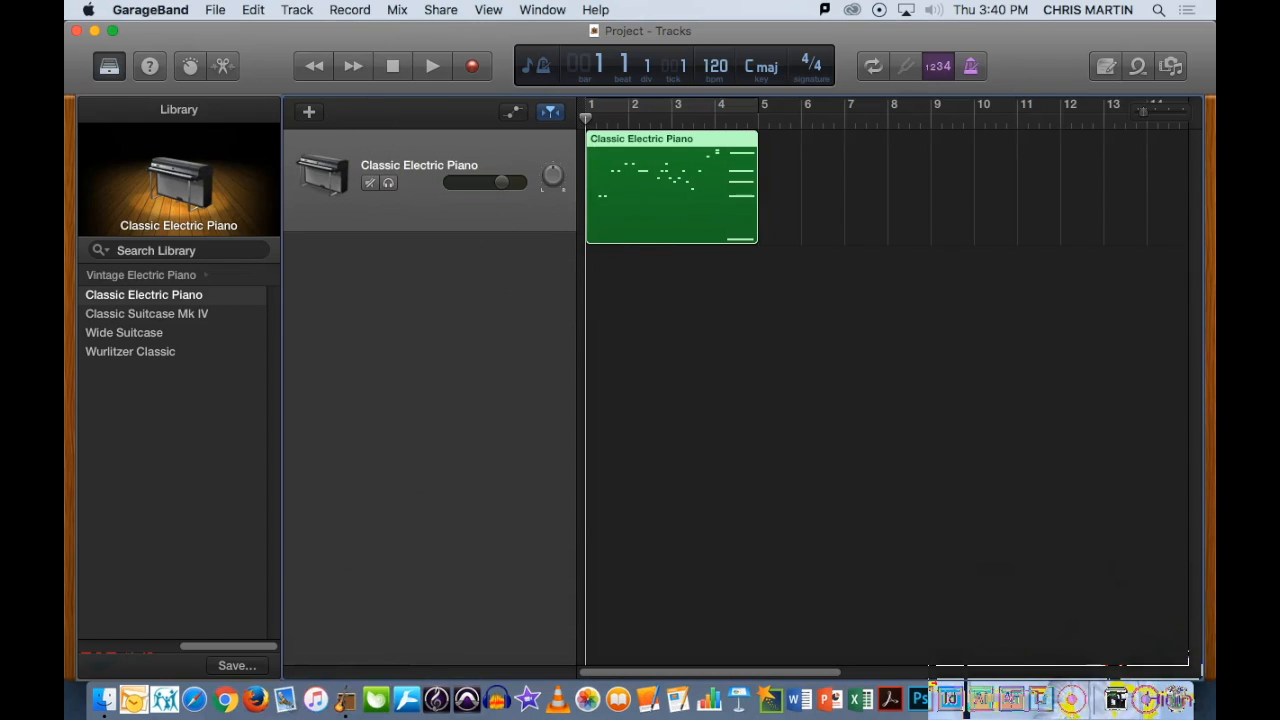
Create a new empty project with Pro Tools Aggregate I/O as the audio input, and hide the Library
{"action": "left_click", "coordinate": [215, 9]}
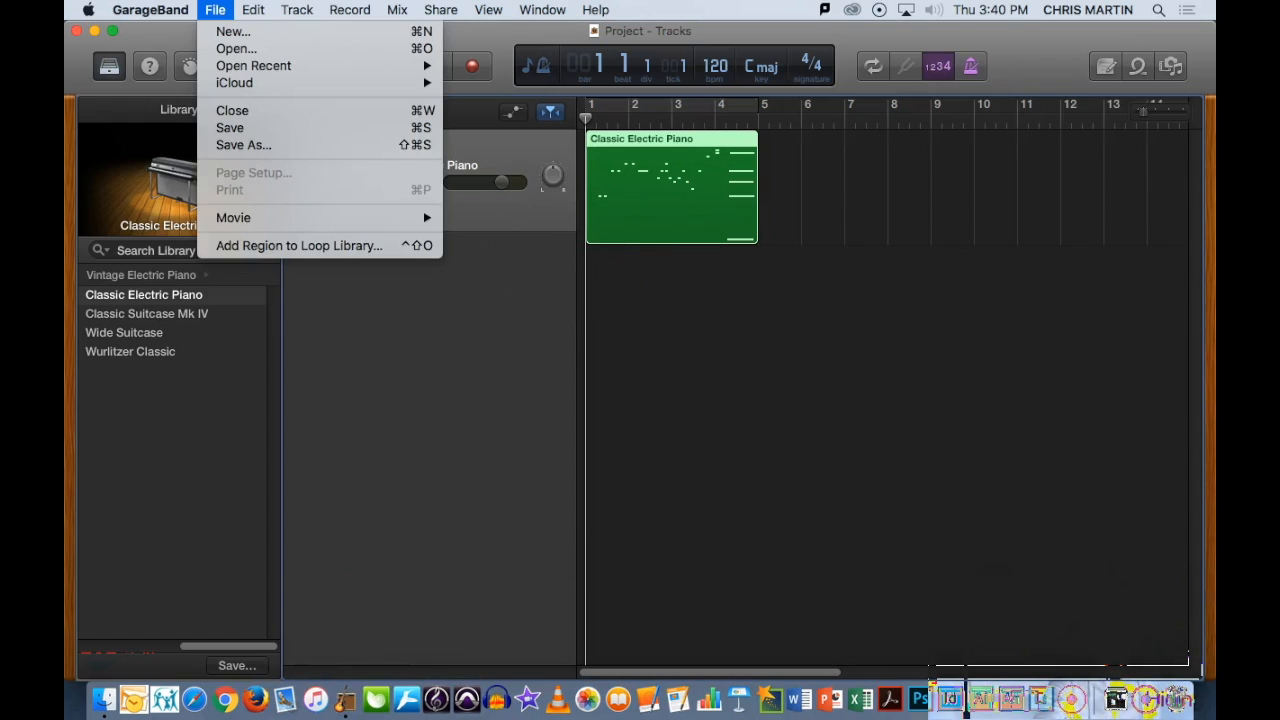
{"action": "left_click", "coordinate": [231, 31]}
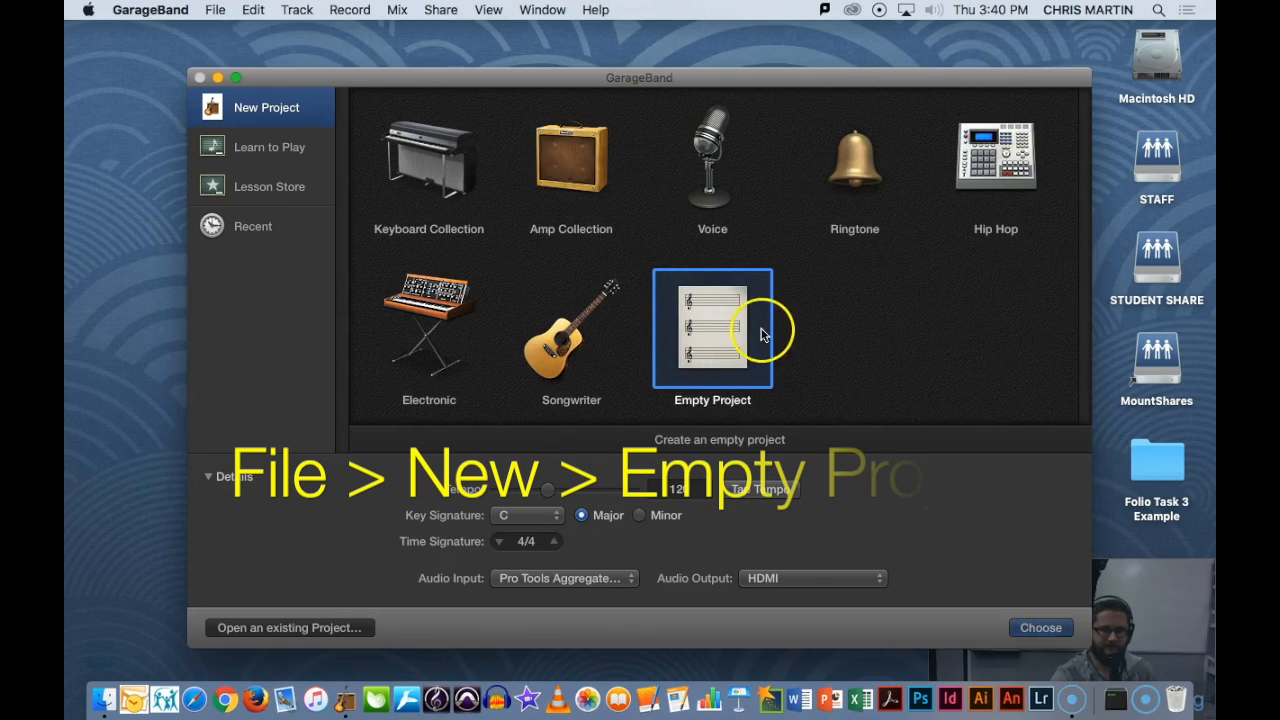
{"action": "left_click", "coordinate": [435, 197]}
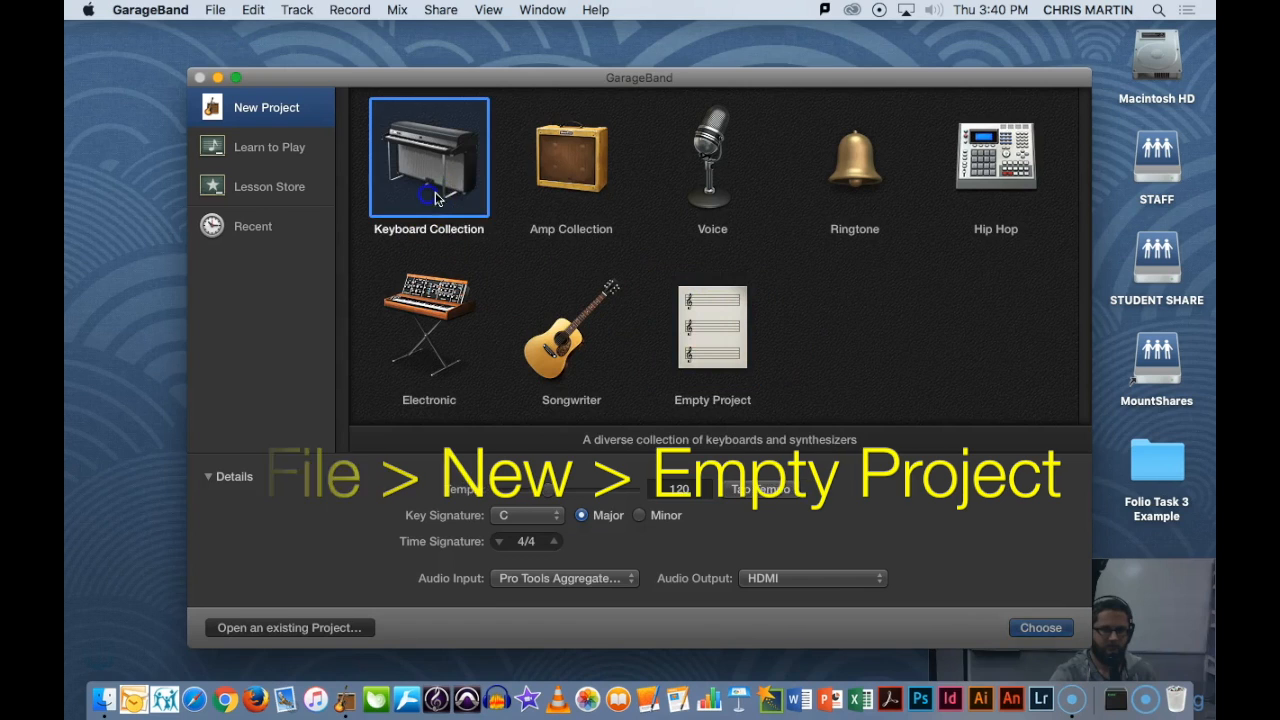
{"action": "left_click", "coordinate": [706, 343]}
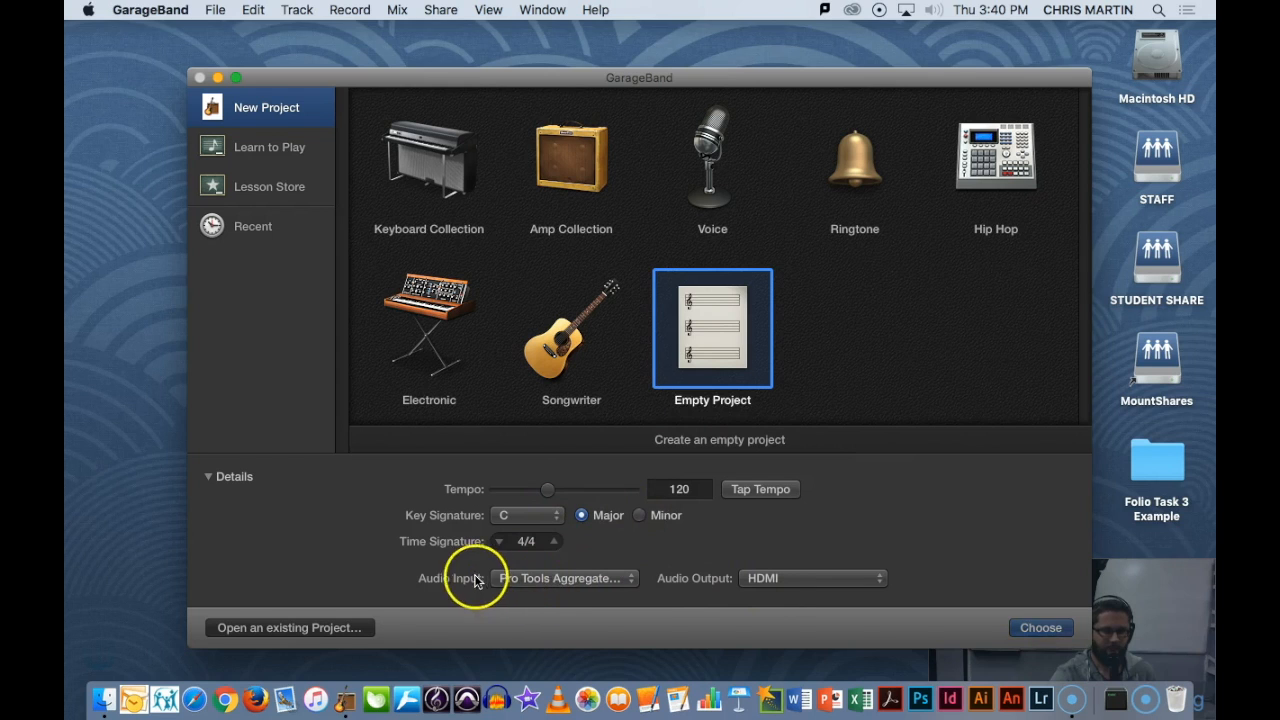
{"action": "left_click", "coordinate": [704, 582]}
{"action": "left_click", "coordinate": [573, 583]}
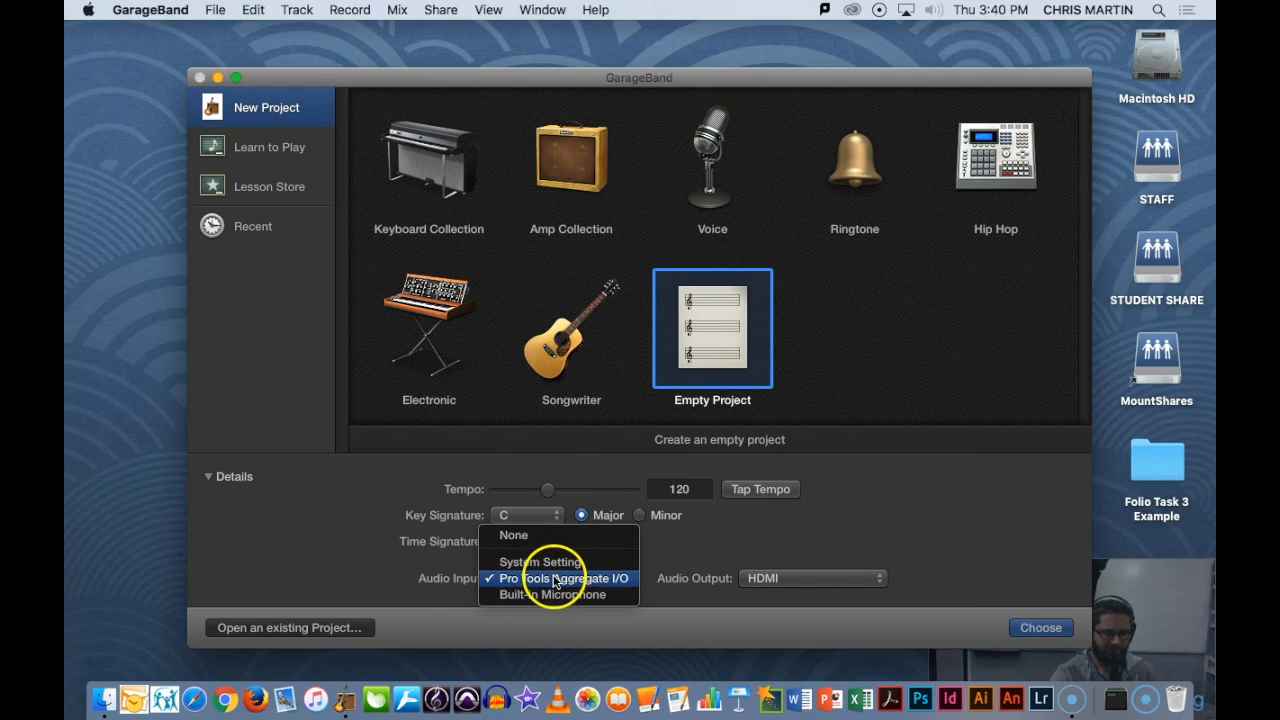
{"action": "left_click", "coordinate": [556, 580]}
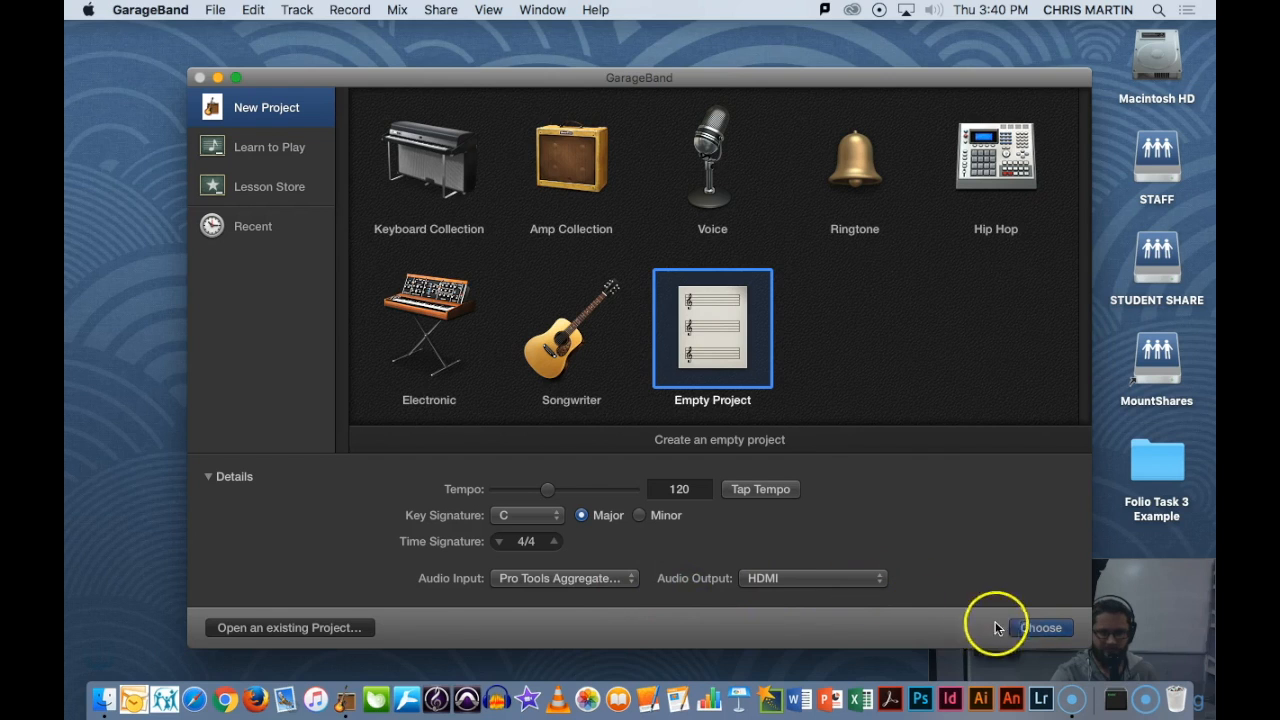
{"action": "left_click", "coordinate": [1036, 632]}
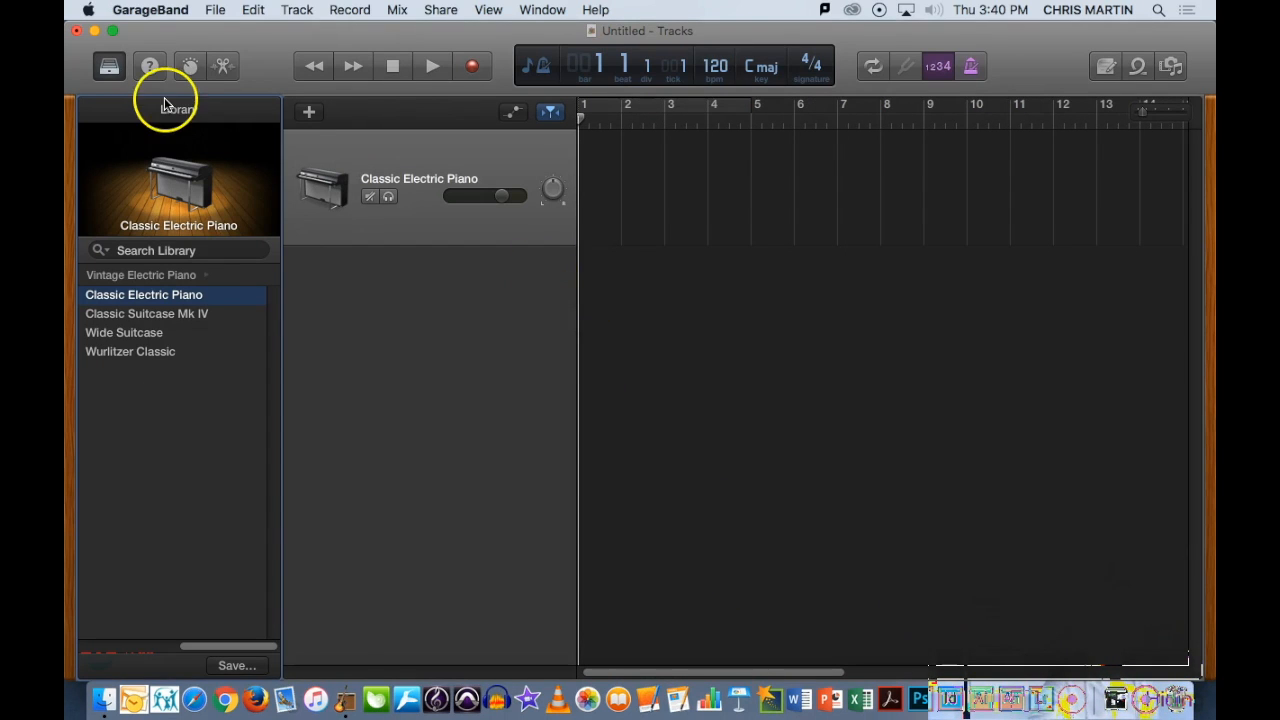
{"action": "left_click", "coordinate": [109, 67]}
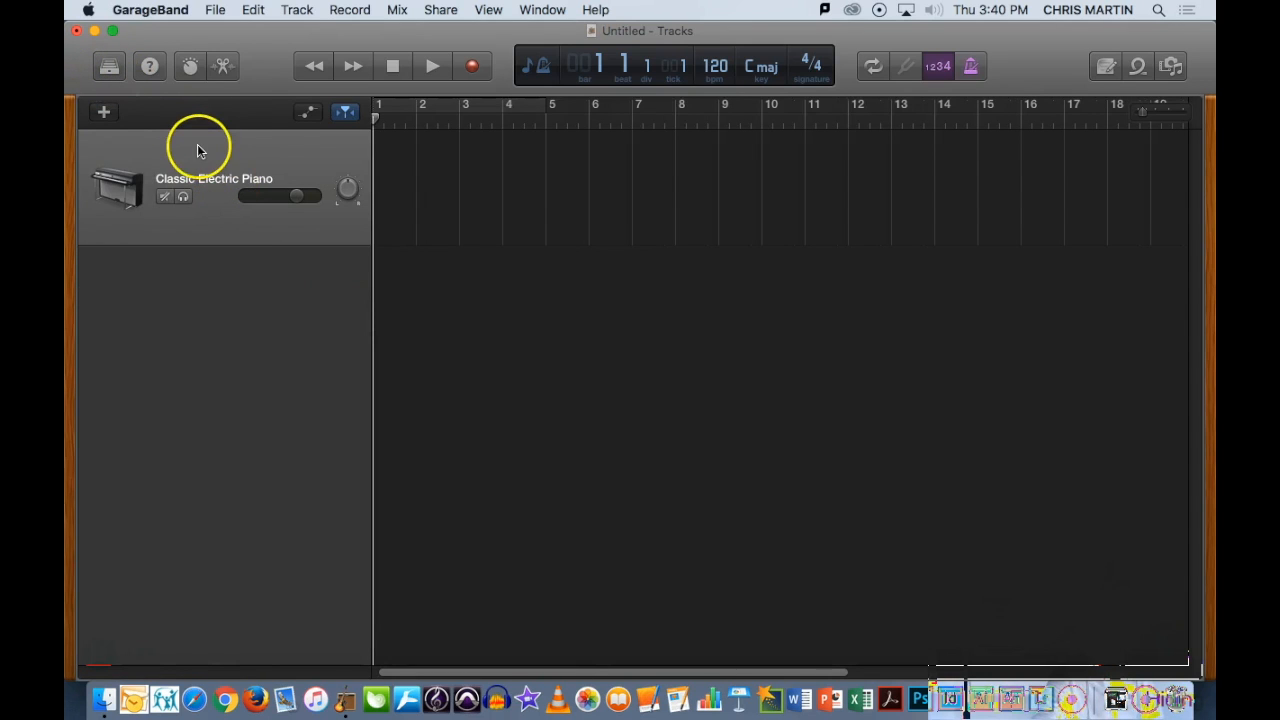
Import the video Moon Man Updated.mp4 from Finder's Downloads folder into the project's track area and return to GarageBand
{"action": "left_click", "coordinate": [103, 700]}
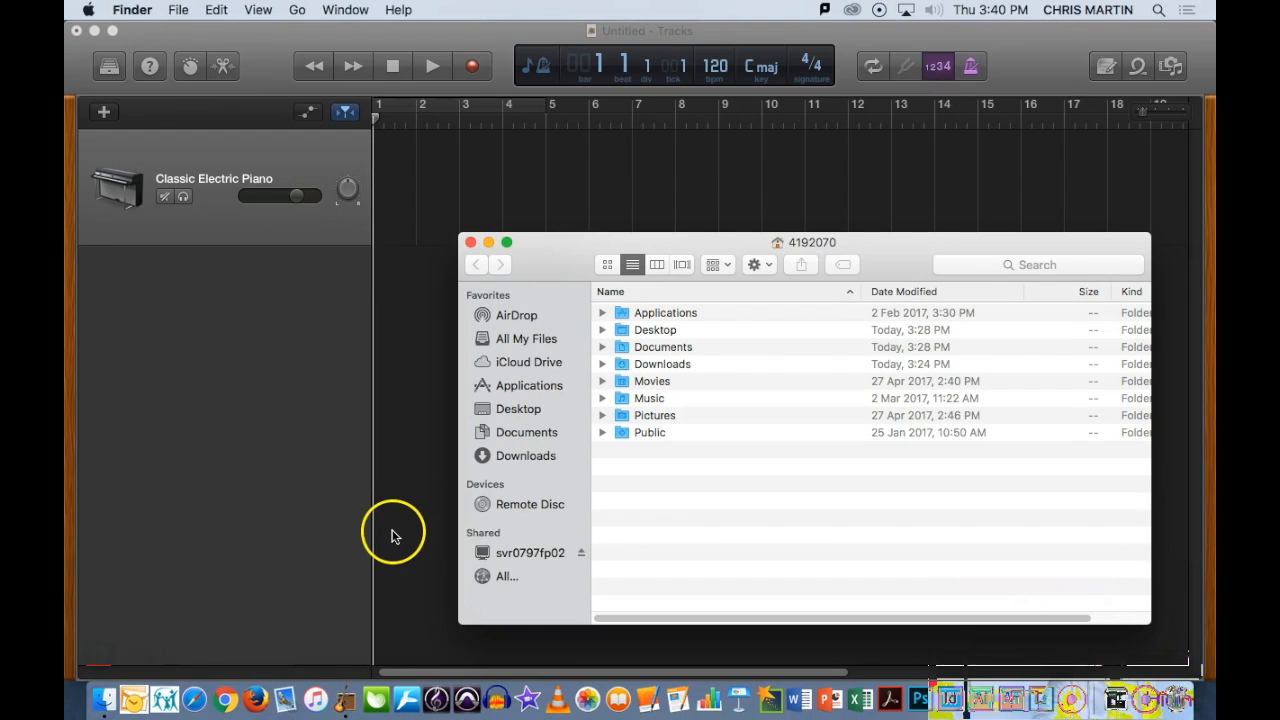
{"action": "left_click", "coordinate": [510, 455]}
{"action": "left_click_drag", "start_coordinate": [808, 243], "coordinate": [772, 313]}
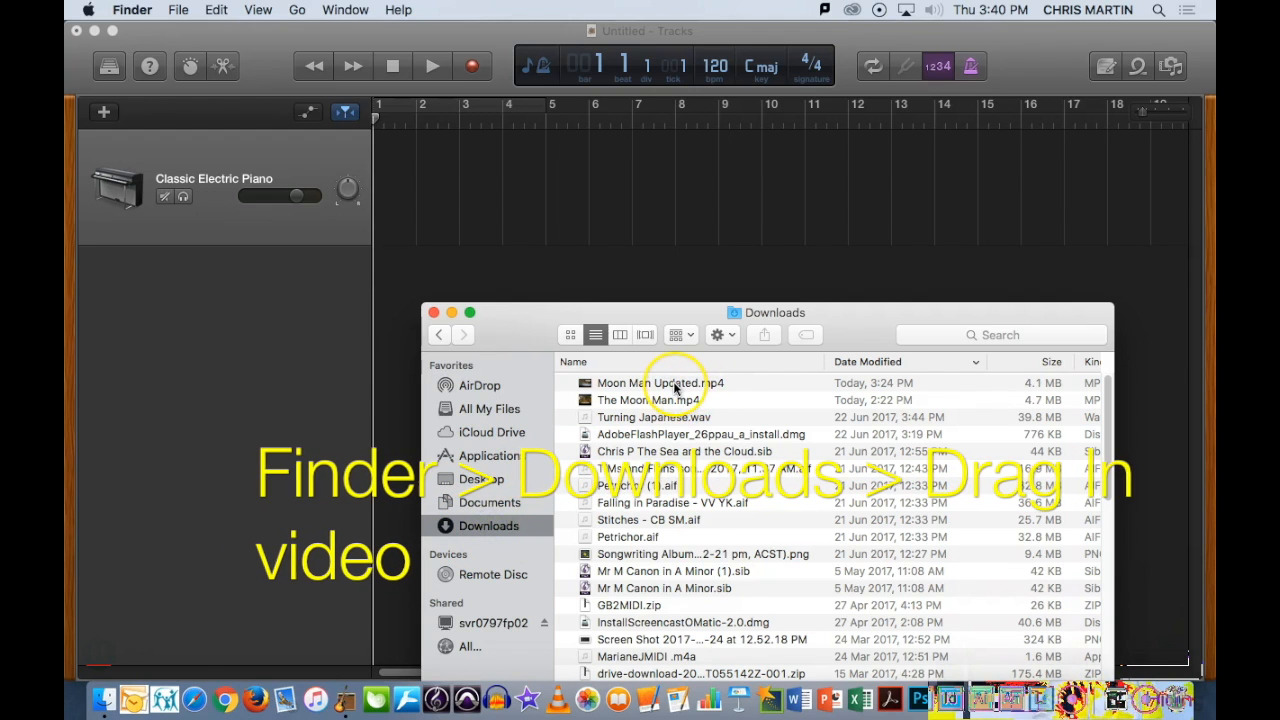
{"action": "left_click_drag", "start_coordinate": [676, 386], "coordinate": [401, 252]}
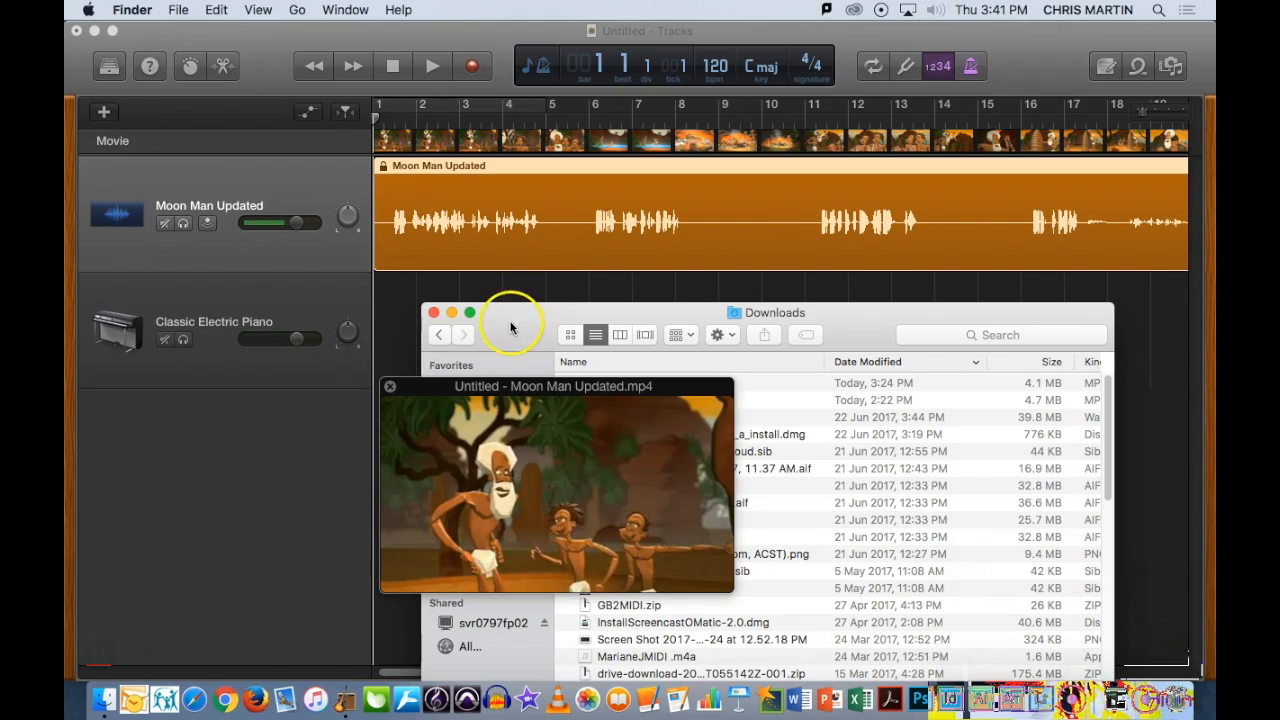
{"action": "left_click", "coordinate": [292, 436]}
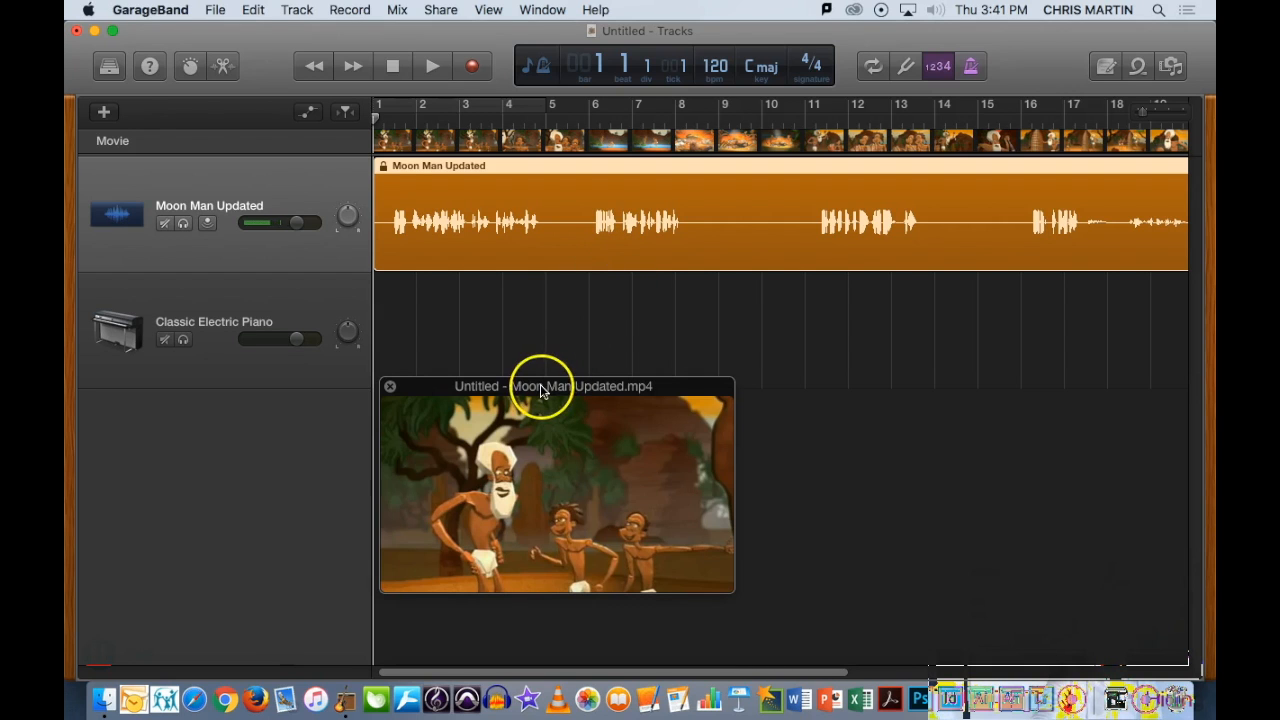
Close the floating movie preview and show it again from the Movie track
{"action": "left_click_drag", "start_coordinate": [540, 390], "coordinate": [602, 388]}
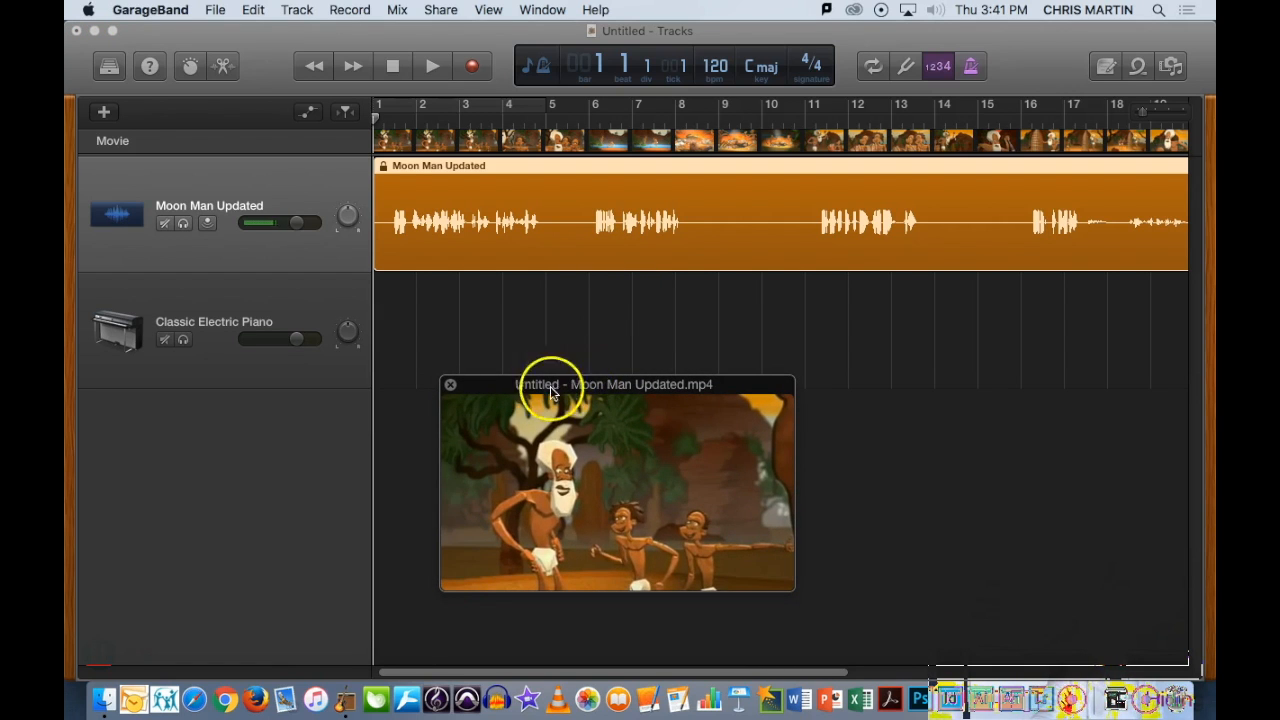
{"action": "left_click", "coordinate": [450, 388]}
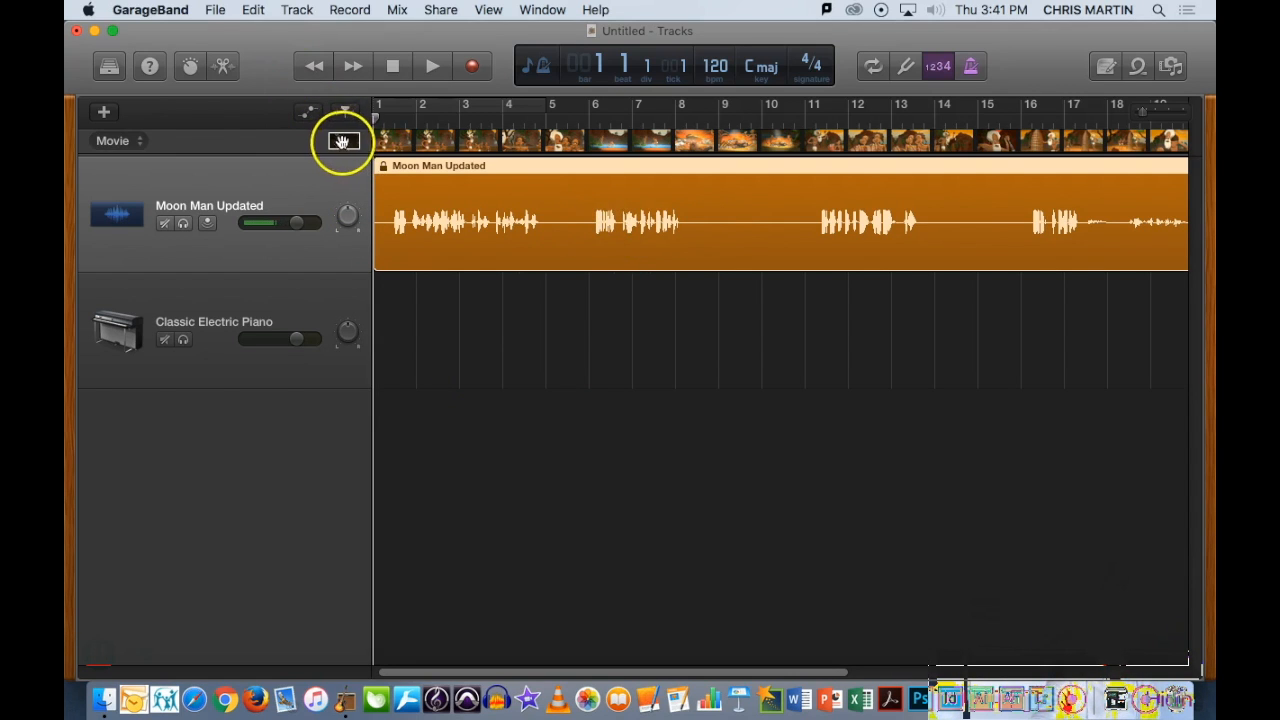
{"action": "left_click", "coordinate": [341, 143]}
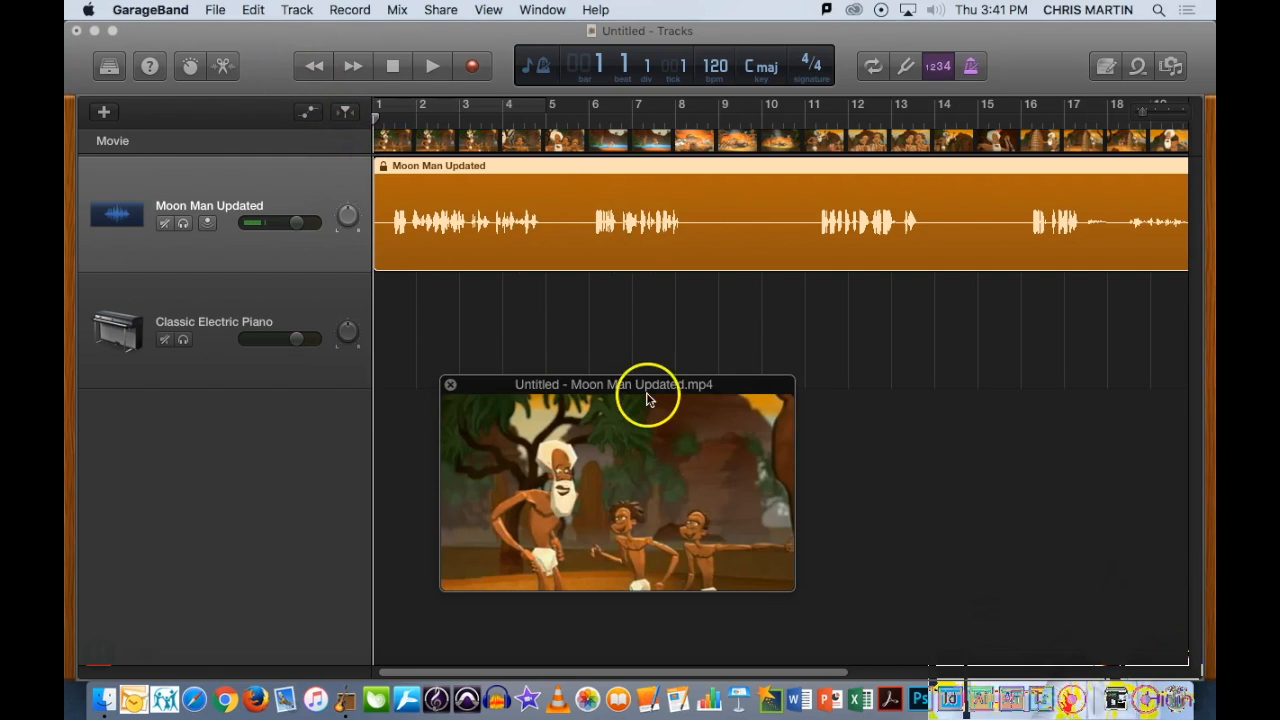
Enlarge the floating movie preview and place it beneath the Classic Electric Piano track, aligned with the start of the timeline
{"action": "left_click_drag", "start_coordinate": [795, 592], "coordinate": [585, 510]}
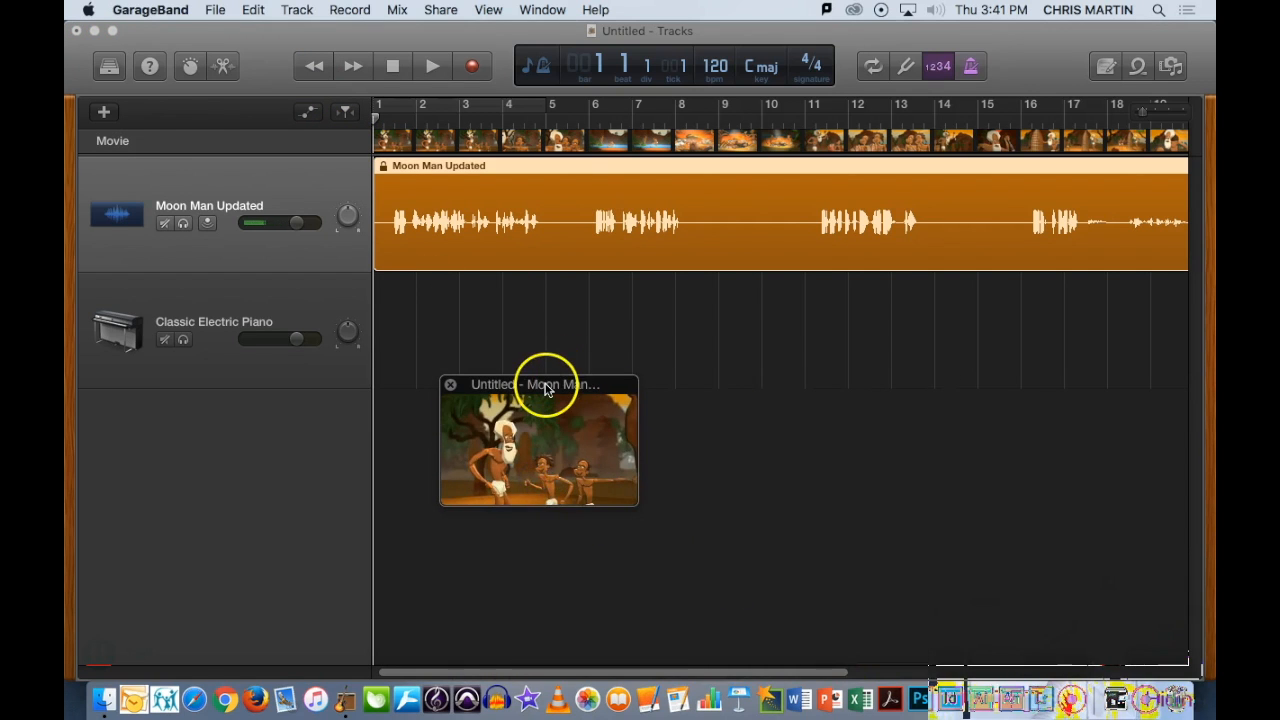
{"action": "left_click_drag", "start_coordinate": [545, 386], "coordinate": [222, 402]}
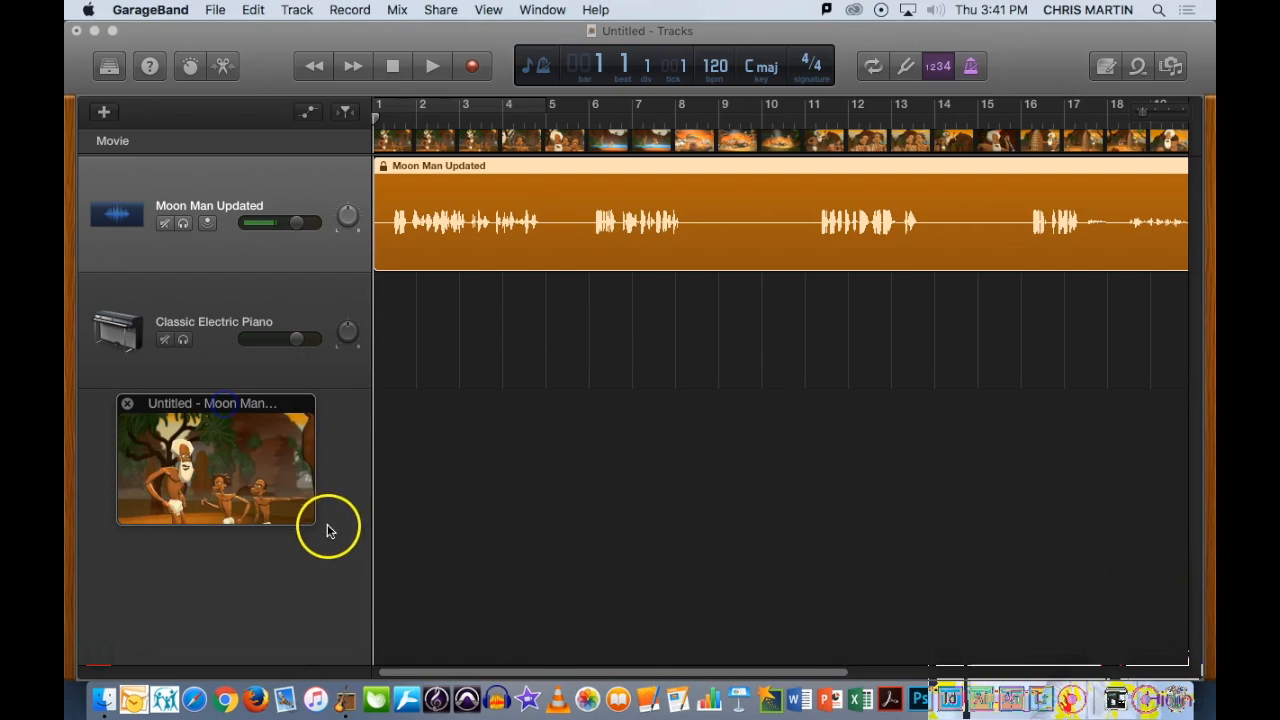
{"action": "left_click_drag", "start_coordinate": [360, 550], "coordinate": [568, 660]}
{"action": "left_click_drag", "start_coordinate": [366, 405], "coordinate": [621, 406]}
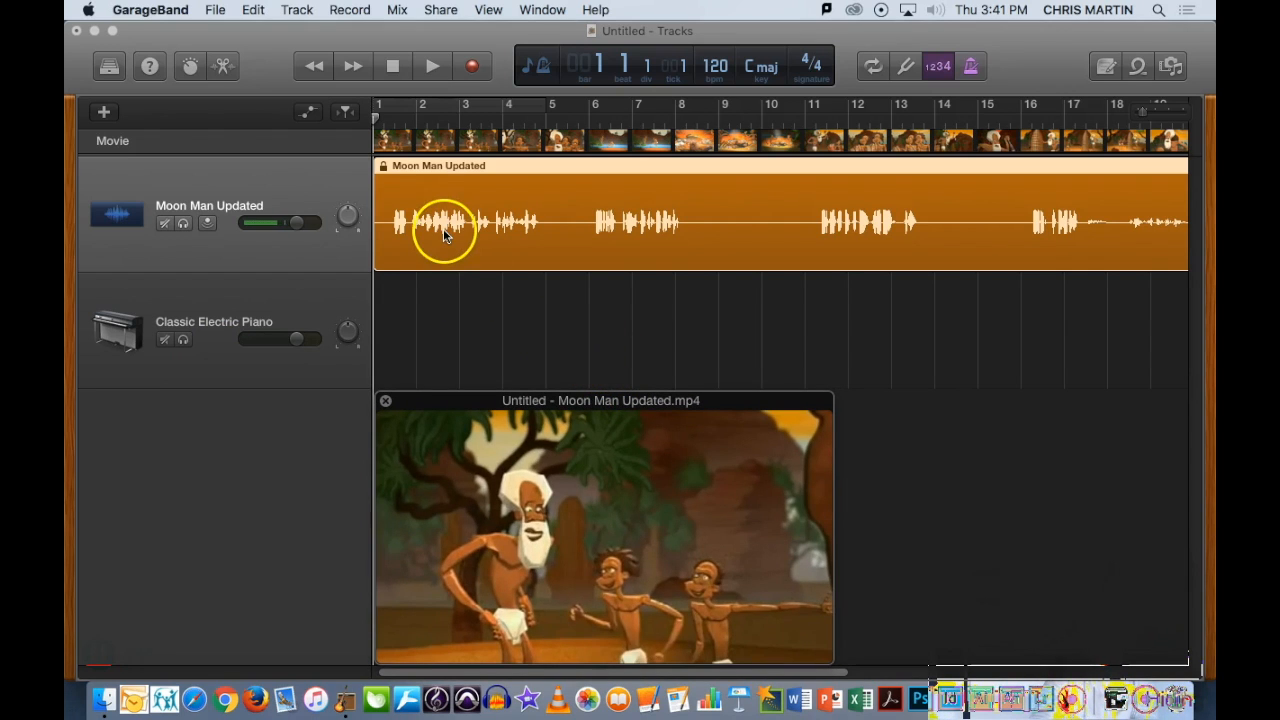
Play the opening bars of the movie with its audio, stop playback and return the playhead to the start
{"action": "key", "text": "space"}
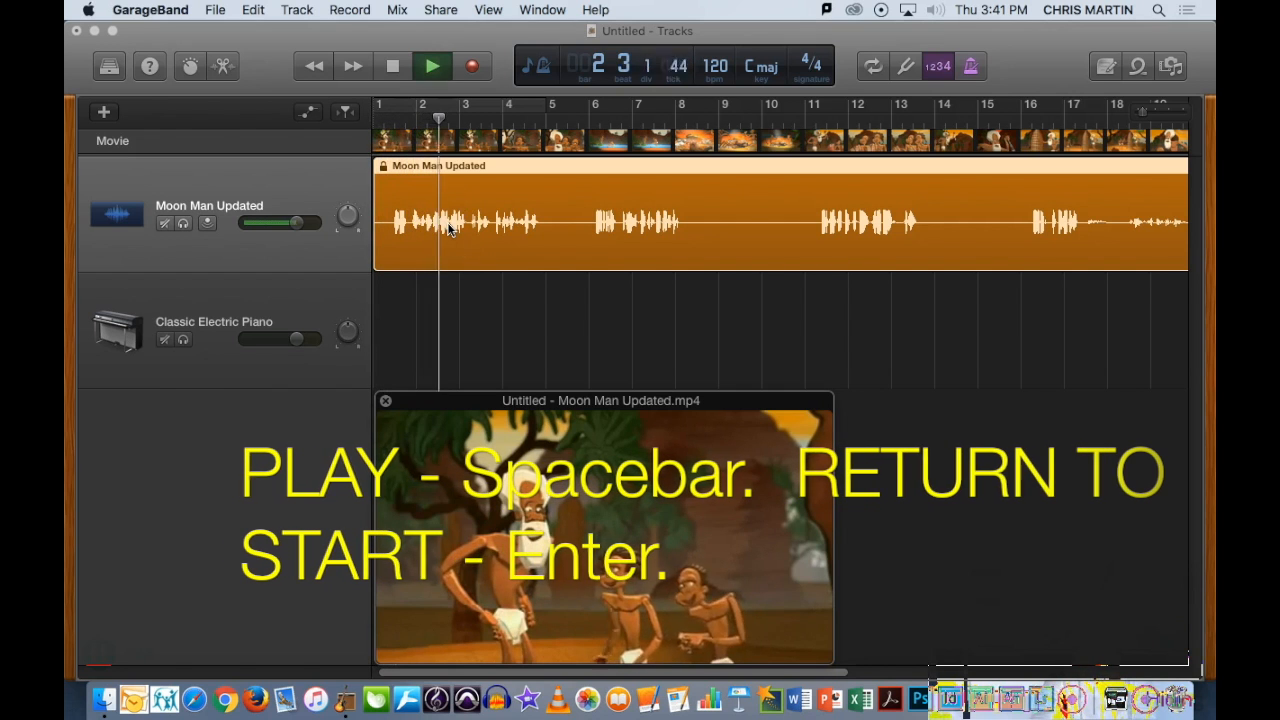
{"action": "left_click", "coordinate": [411, 224]}
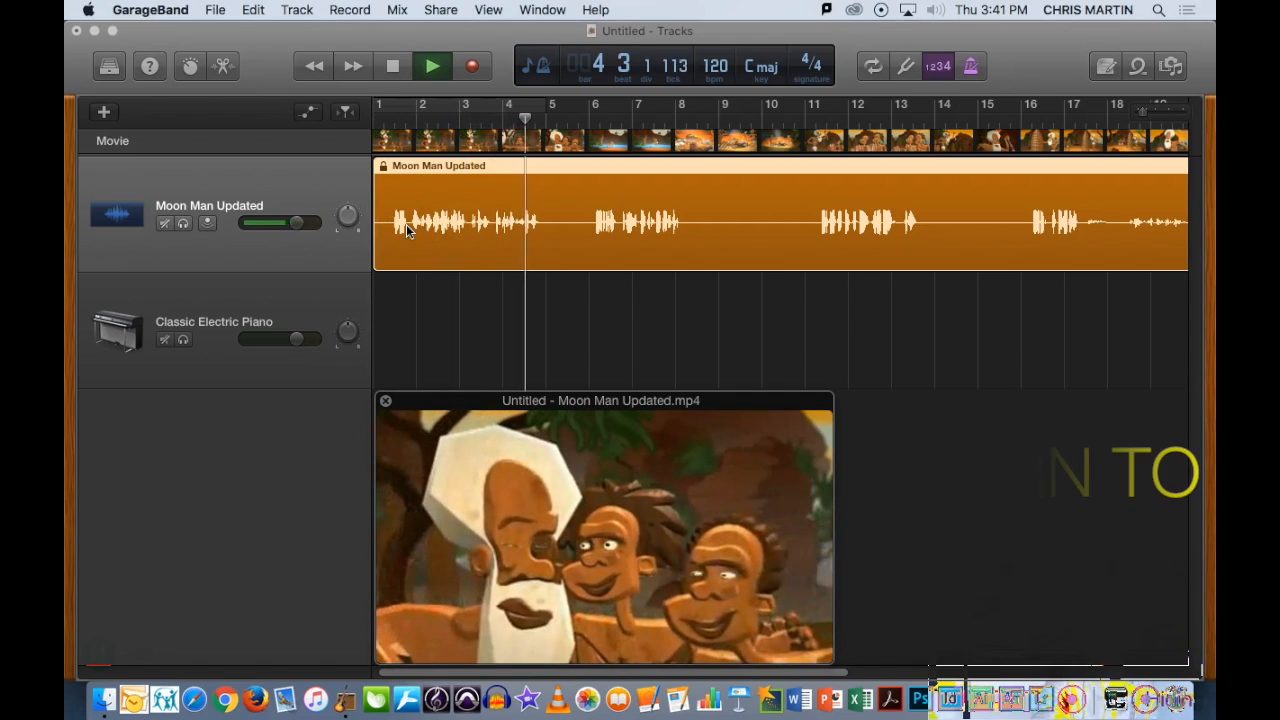
{"action": "key", "text": "space"}
{"action": "left_click_drag", "start_coordinate": [544, 120], "coordinate": [314, 206]}
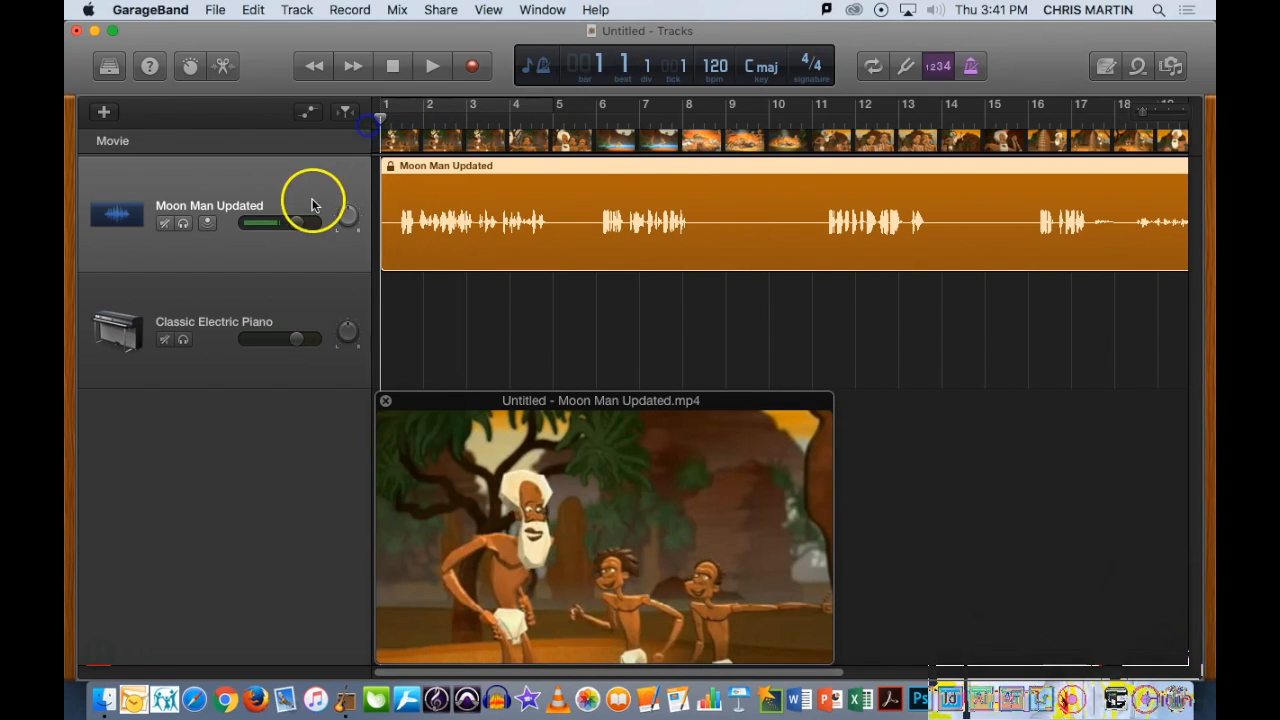
Mute the Moon Man Updated track, play the first bars of the movie without sound and return to the start
{"action": "left_click", "coordinate": [165, 224]}
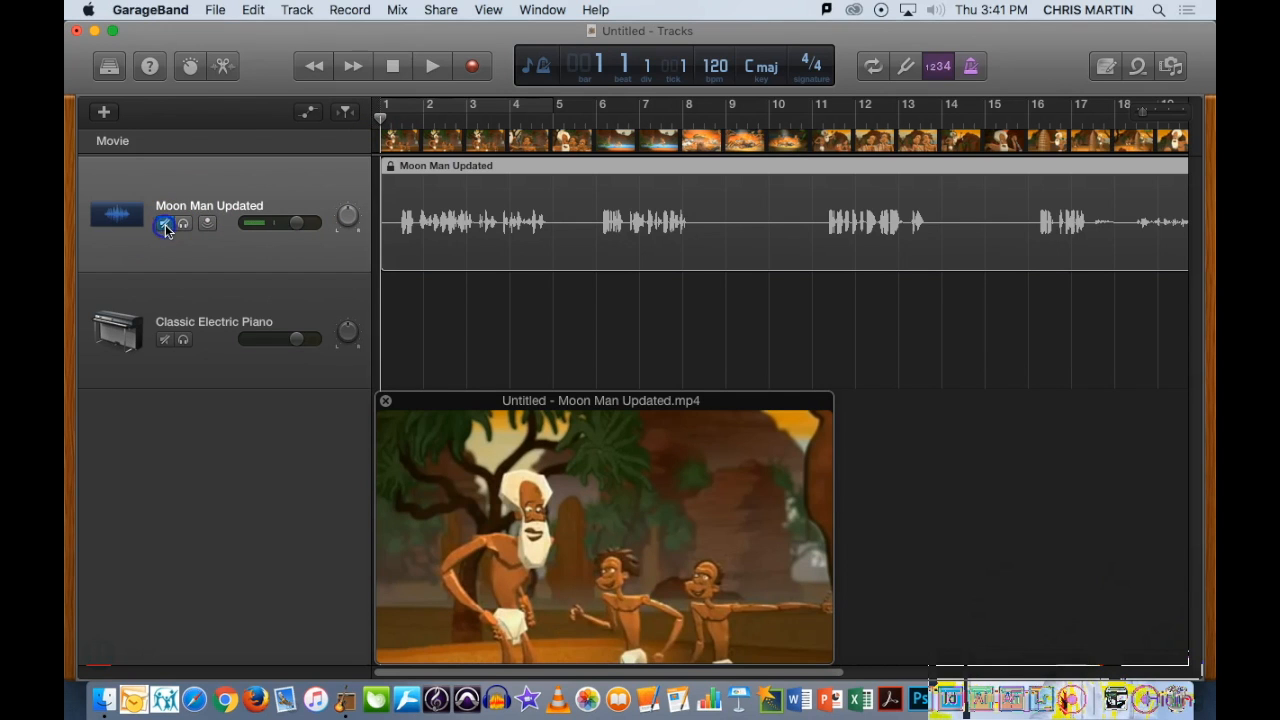
{"action": "key", "text": "space"}
{"action": "mouse_move", "coordinate": [563, 466]}
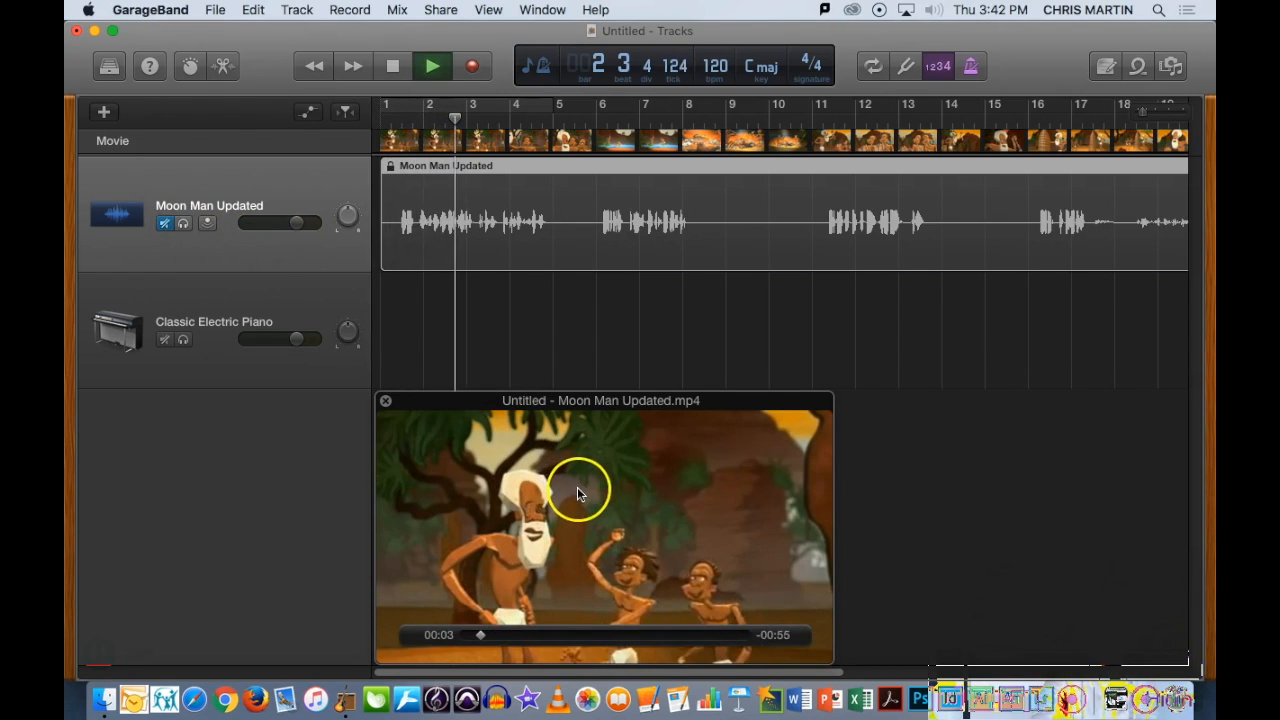
{"action": "key", "text": "space"}
{"action": "key", "text": "Return"}
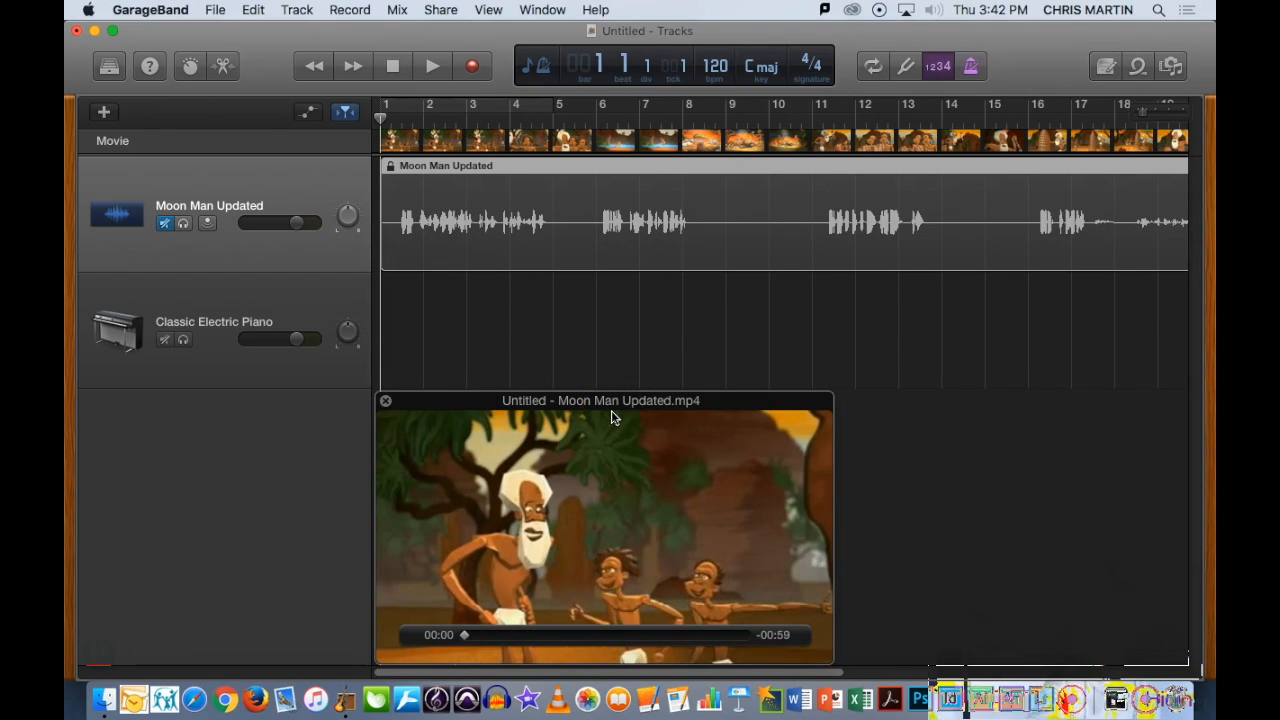
{"action": "left_click_drag", "start_coordinate": [647, 403], "coordinate": [640, 402]}
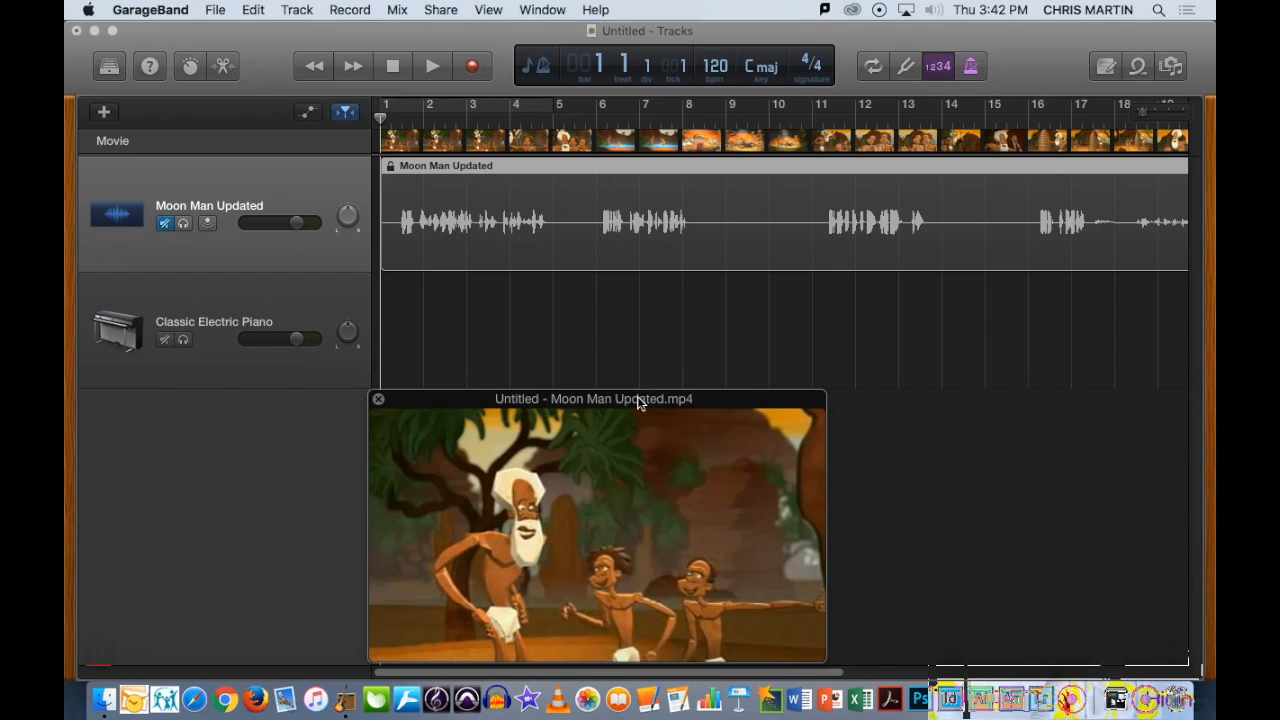
{"action": "left_click_drag", "start_coordinate": [640, 402], "coordinate": [645, 400]}
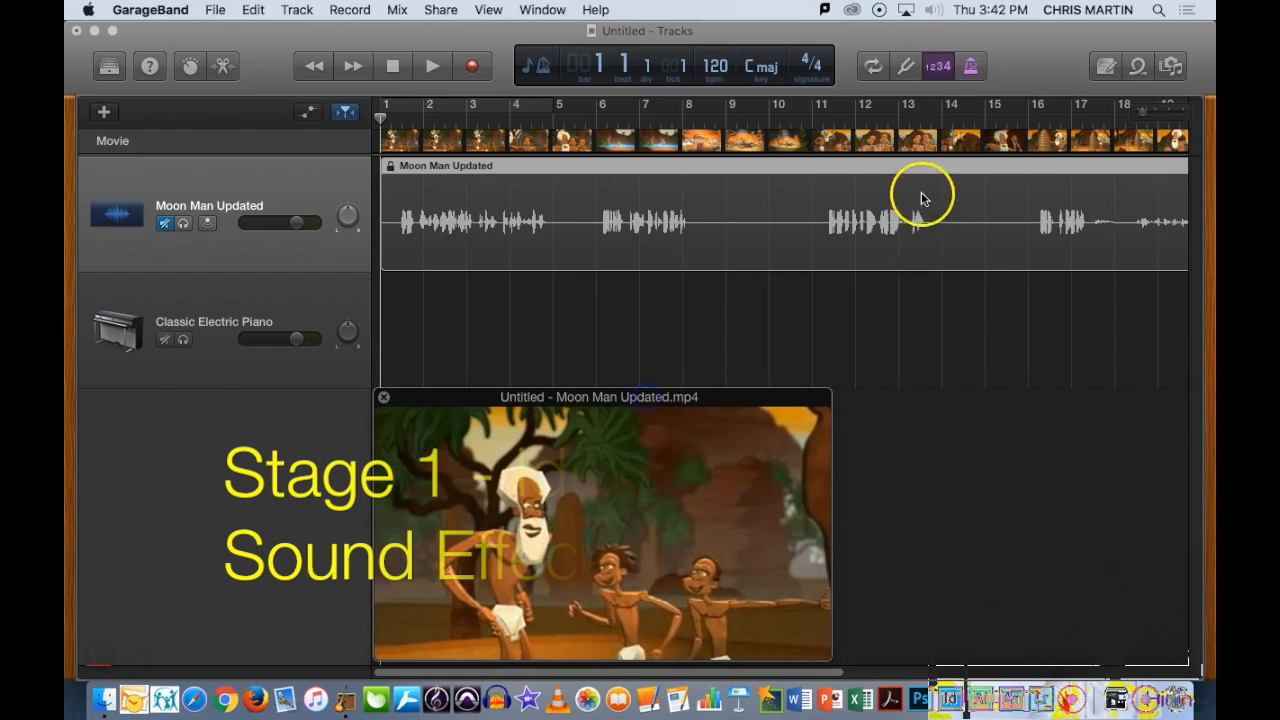
{"action": "mouse_move", "coordinate": [552, 423]}
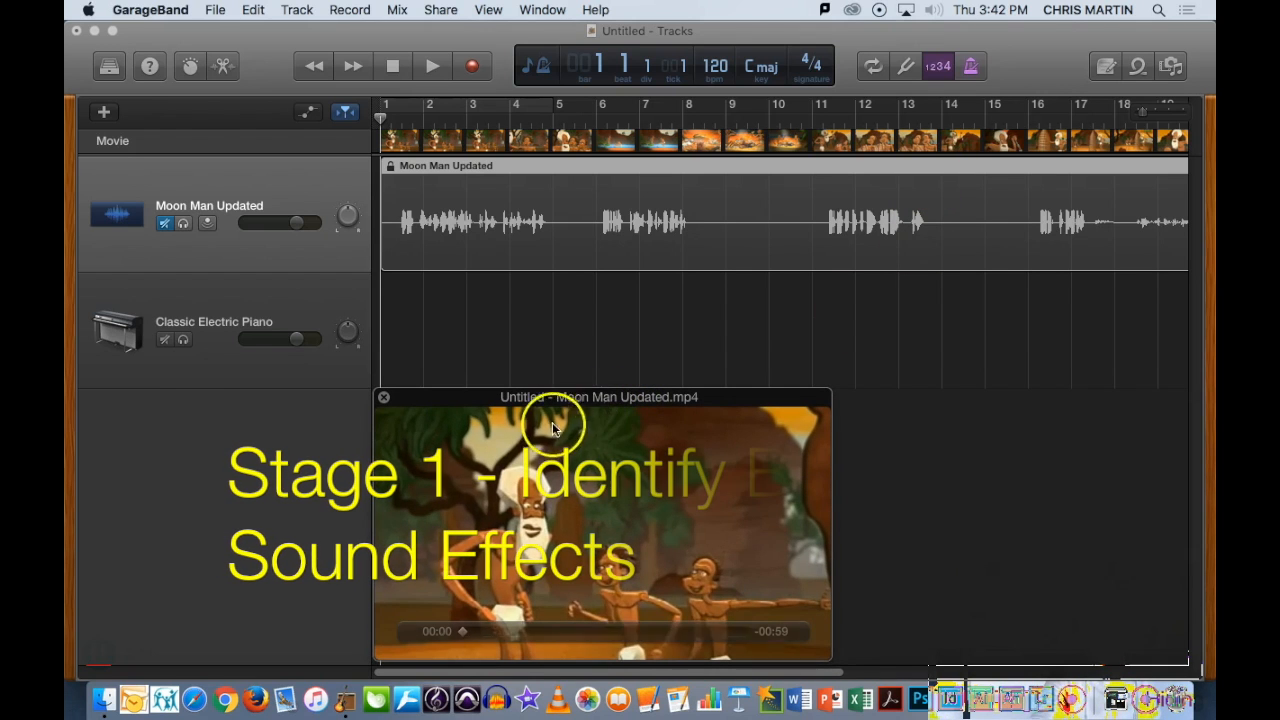
{"action": "left_click", "coordinate": [619, 509]}
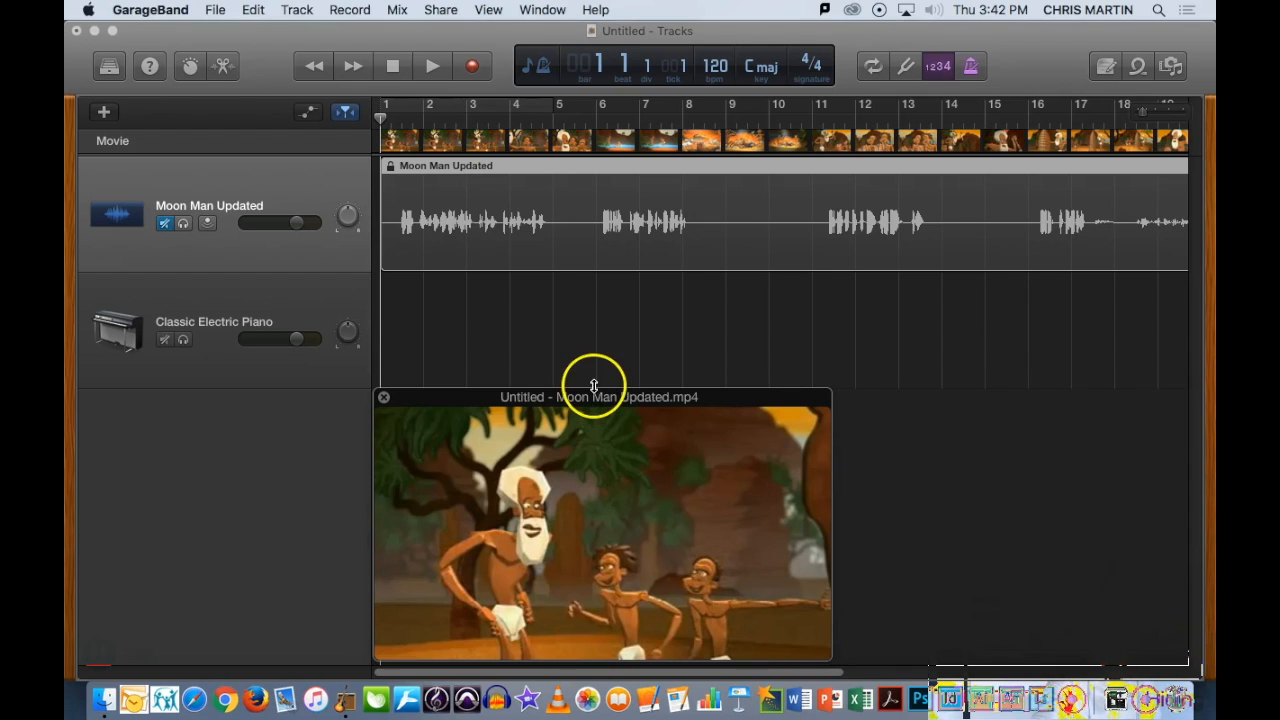
{"action": "left_click_drag", "start_coordinate": [592, 400], "coordinate": [592, 398]}
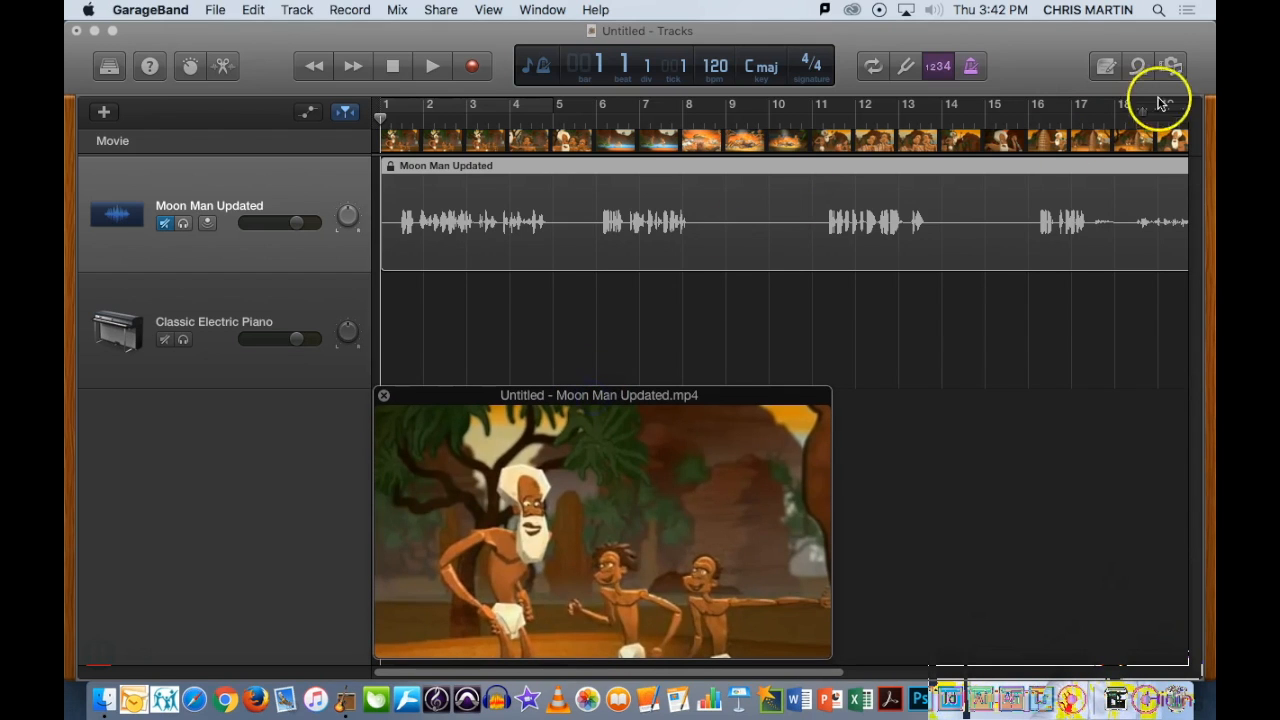
Open the project's Note Pad and write "Forest - trees" as the first sound effect note while the movie plays
{"action": "left_click", "coordinate": [1107, 68]}
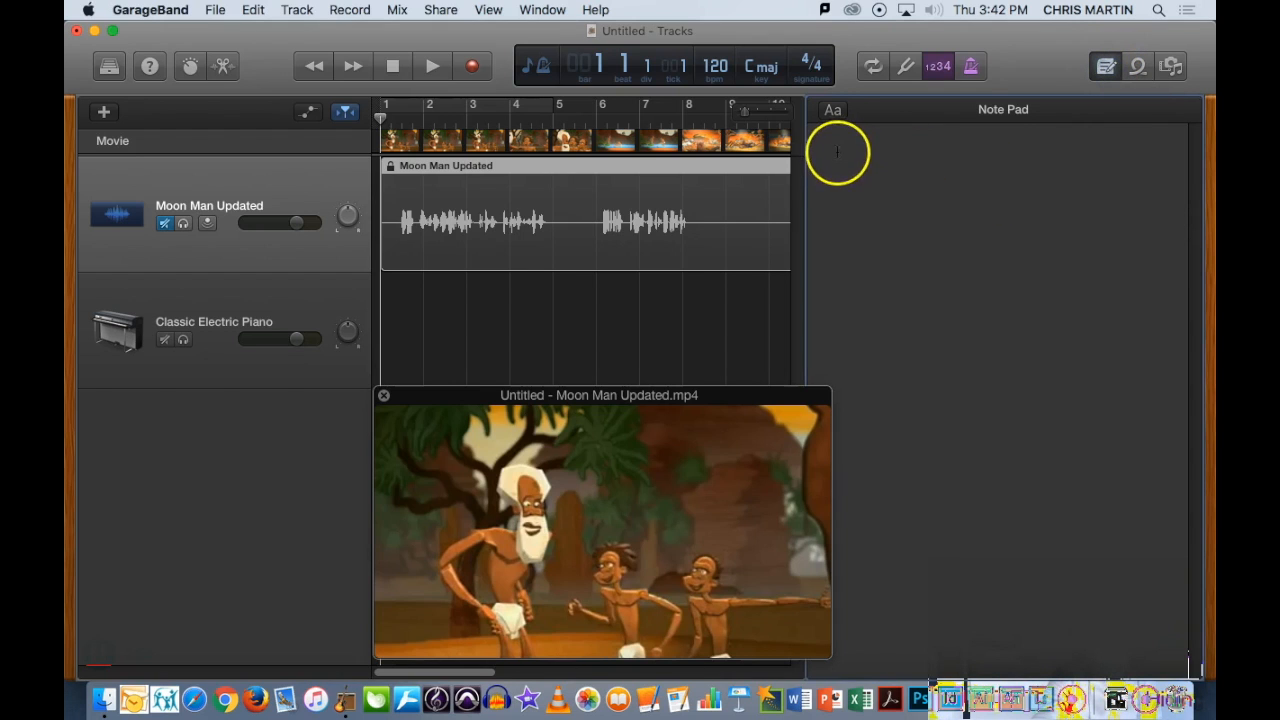
{"action": "mouse_move", "coordinate": [571, 420]}
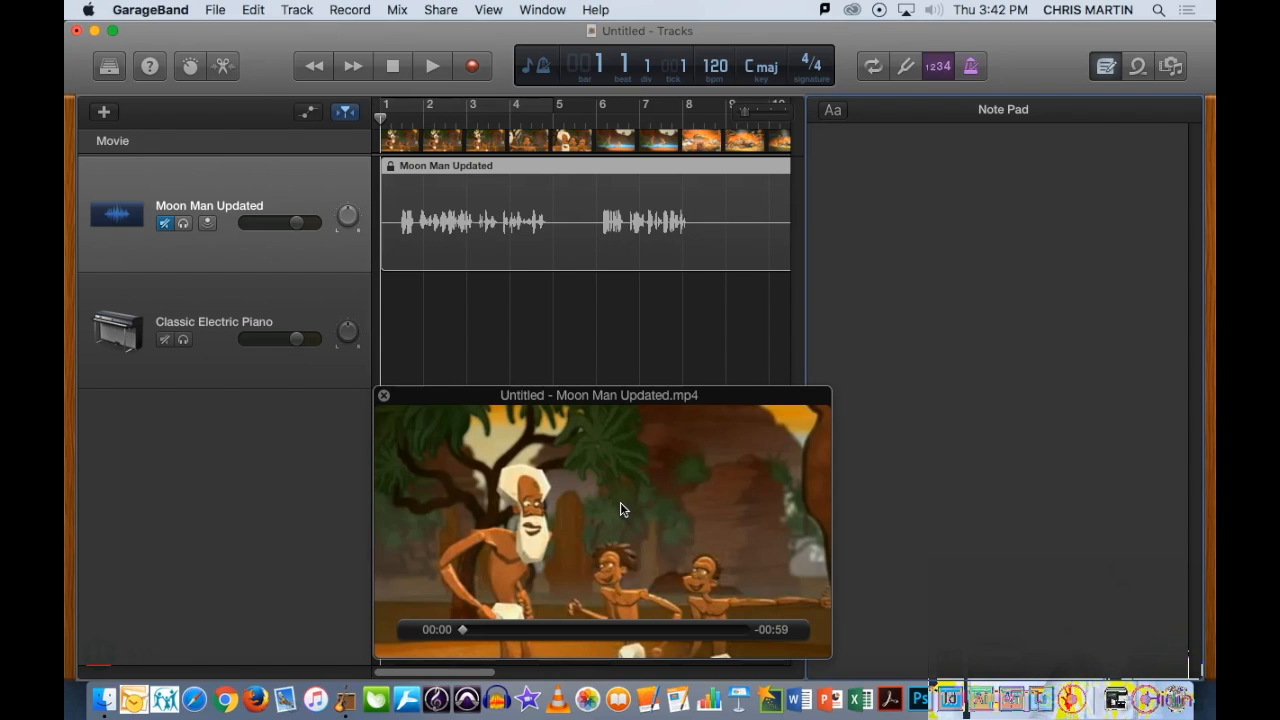
{"action": "left_click", "coordinate": [432, 65]}
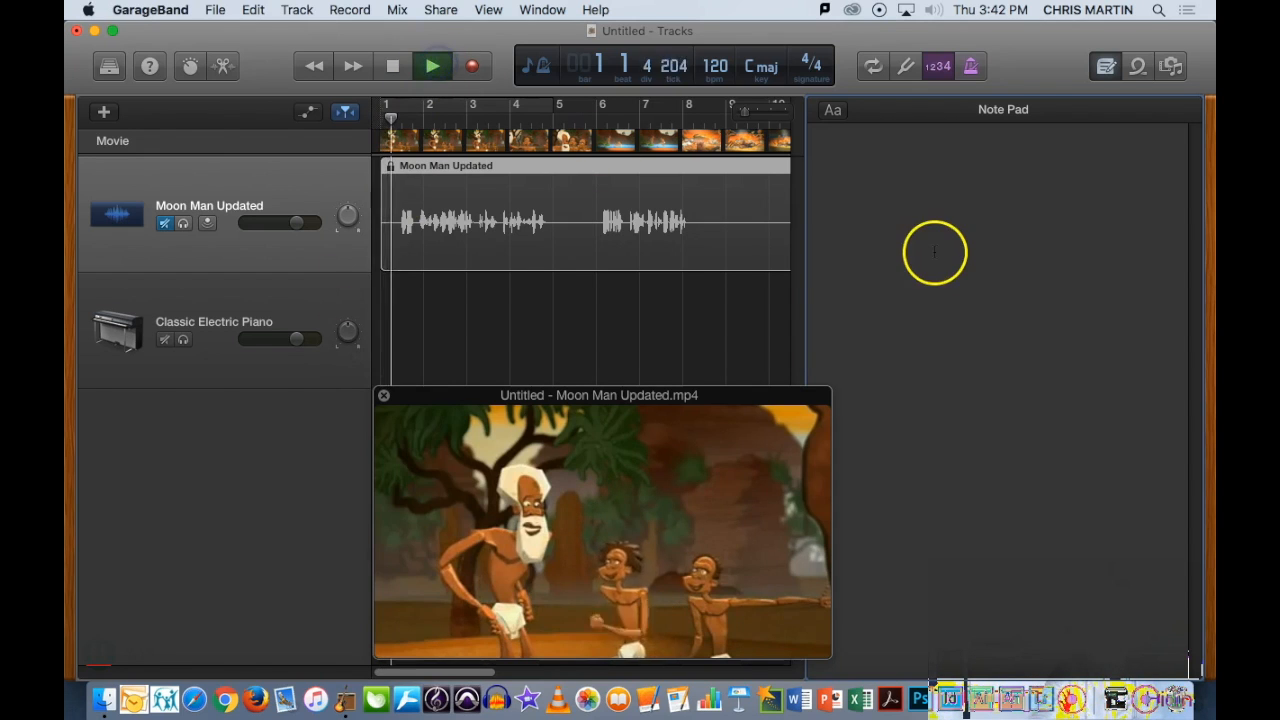
{"action": "type", "text": "Forest"}
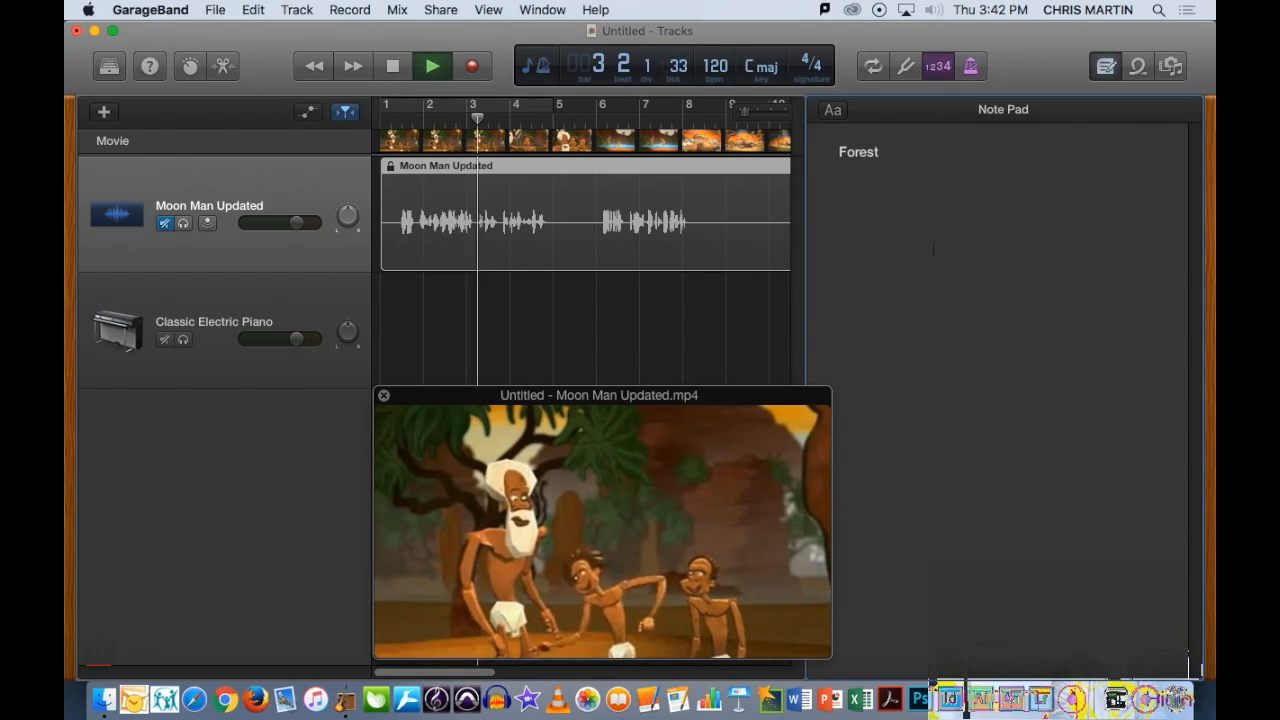
{"action": "type", "text": " - trees"}
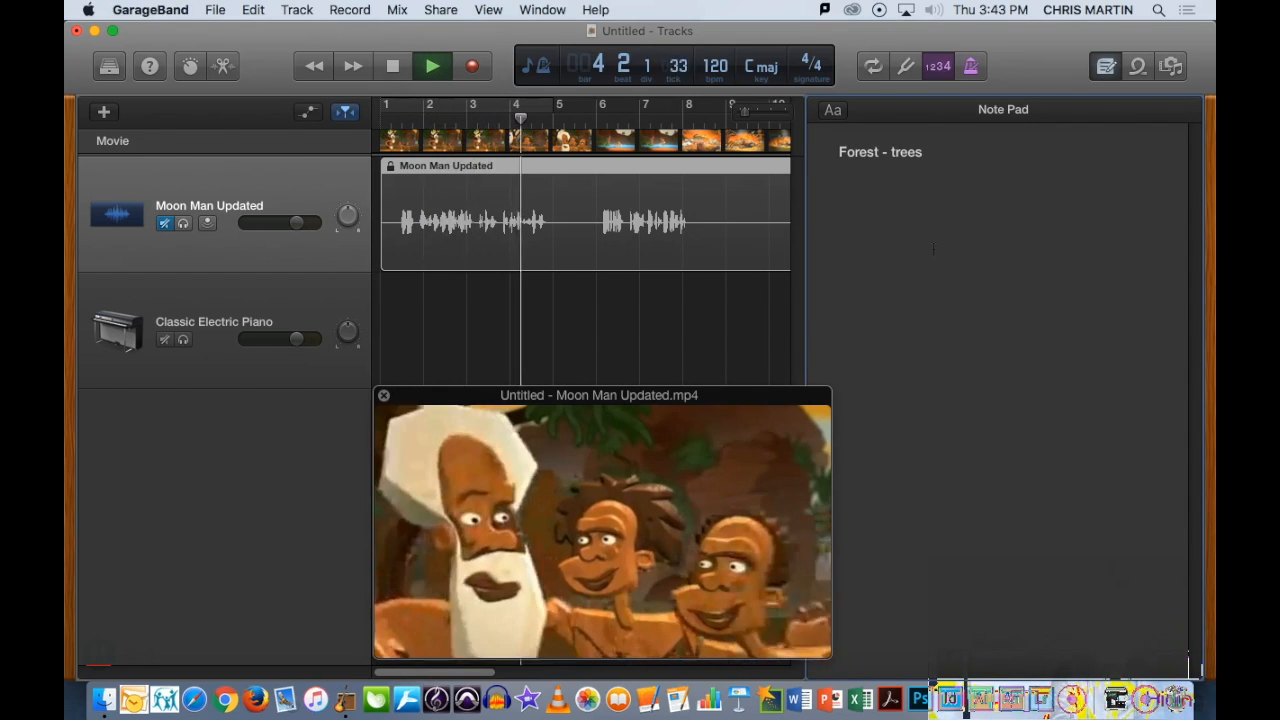
{"action": "key", "text": "Return"}
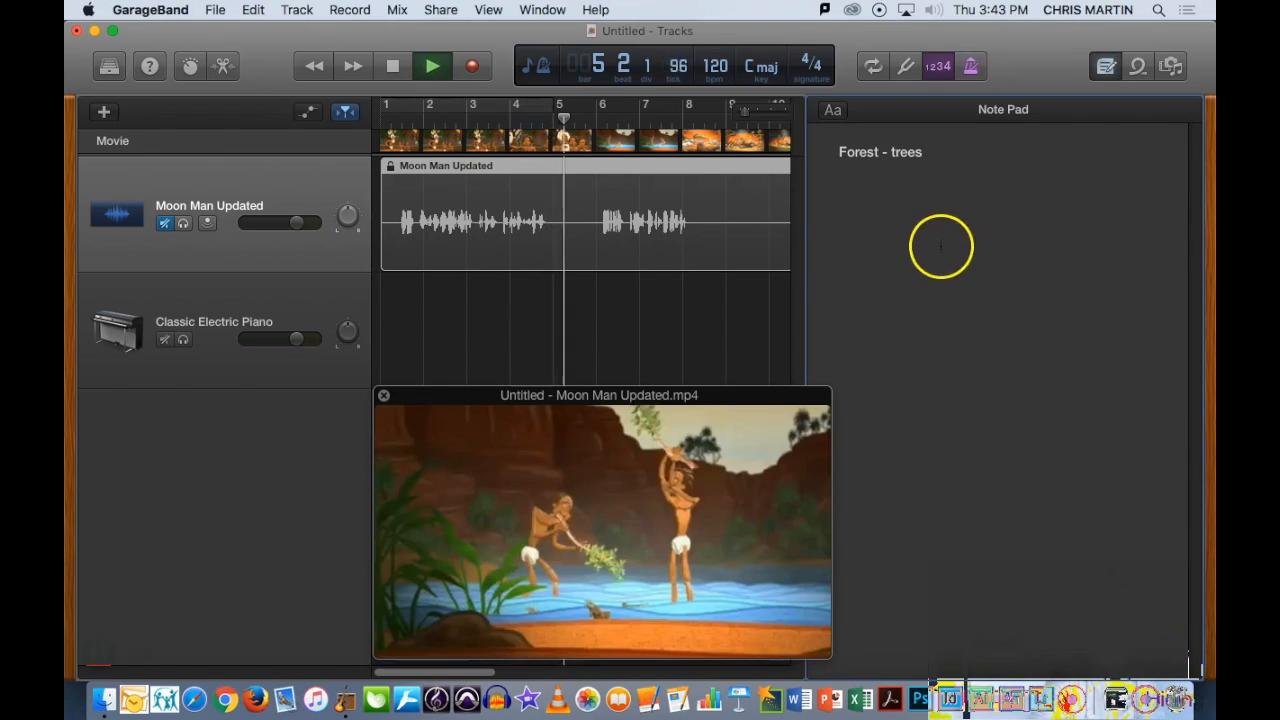
Add the notes "Bar 5 - Billabong - water" and "Bar 8 Campfire." beneath the forest note while the movie plays
{"action": "type", "text": "Bar 5 - "}
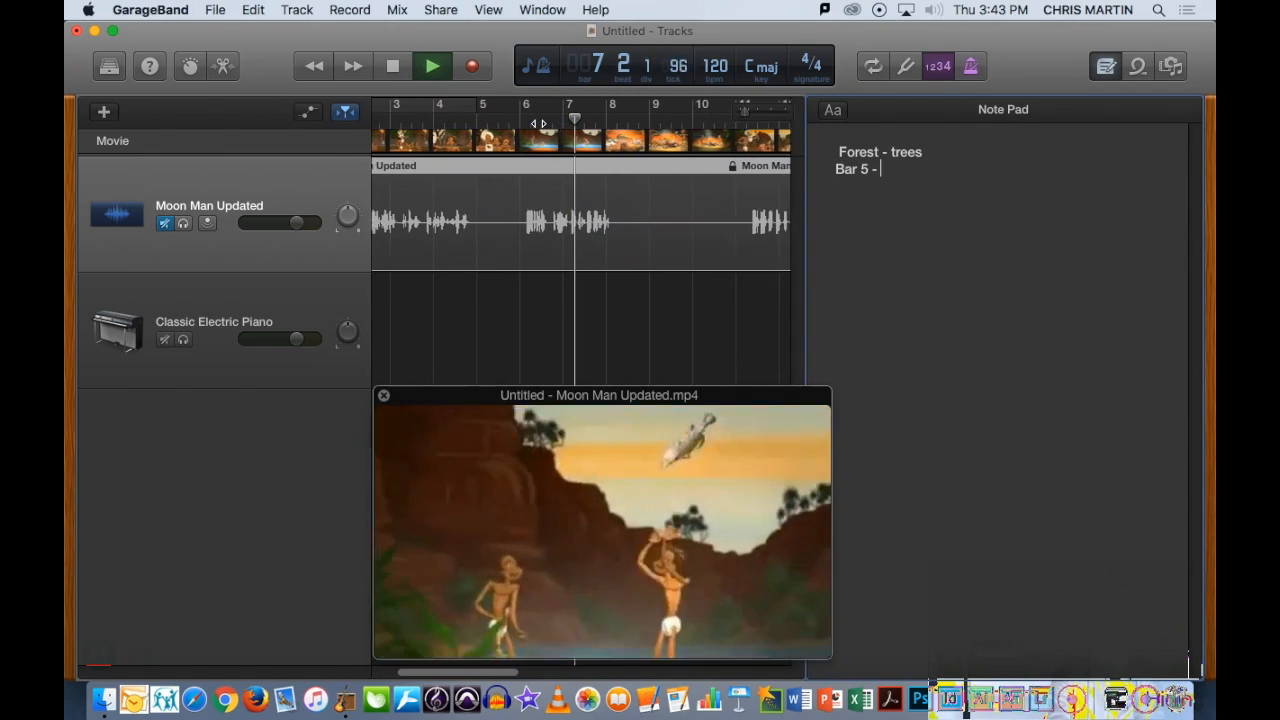
{"action": "type", "text": "Billabong - water"}
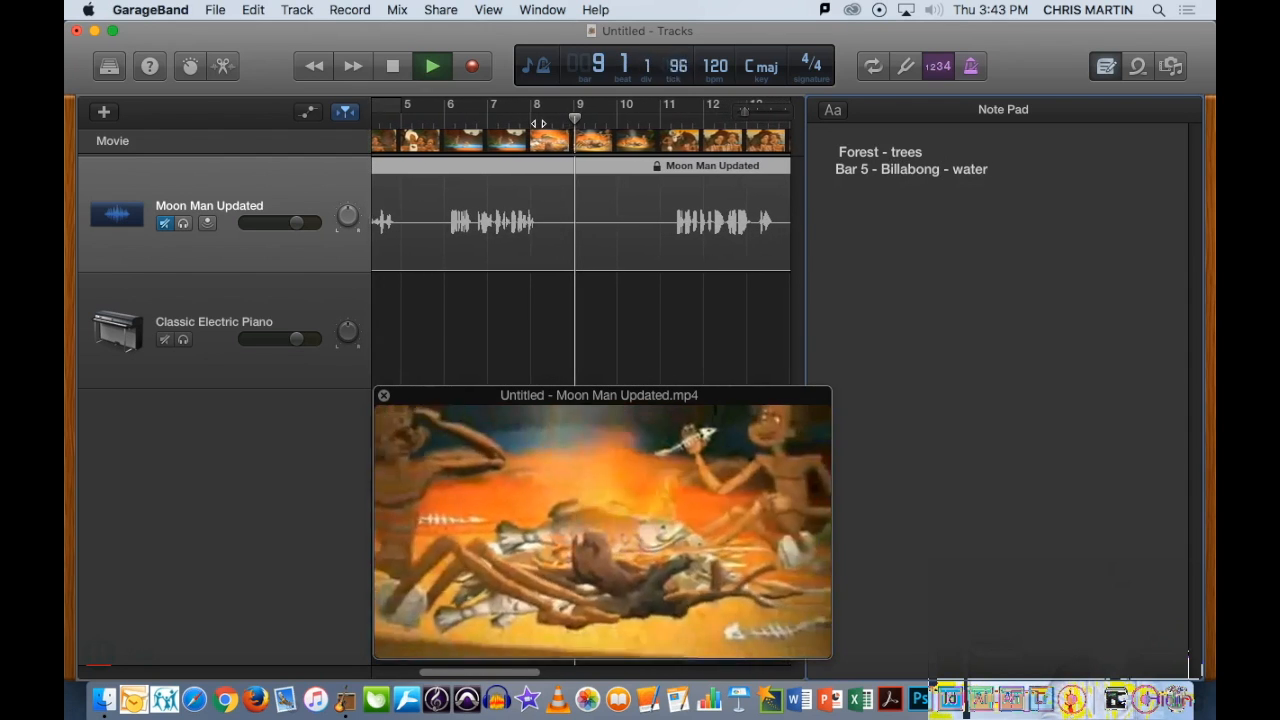
{"action": "key", "text": "Return"}
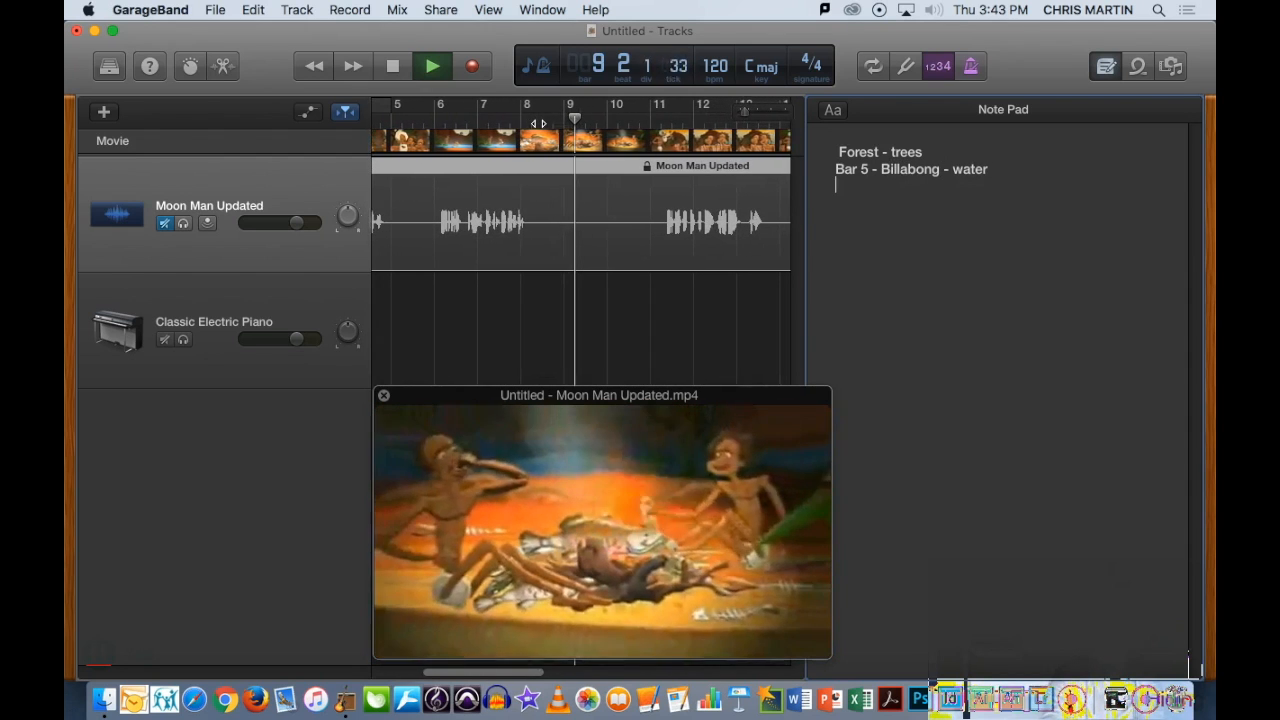
{"action": "type", "text": "Bar 8"}
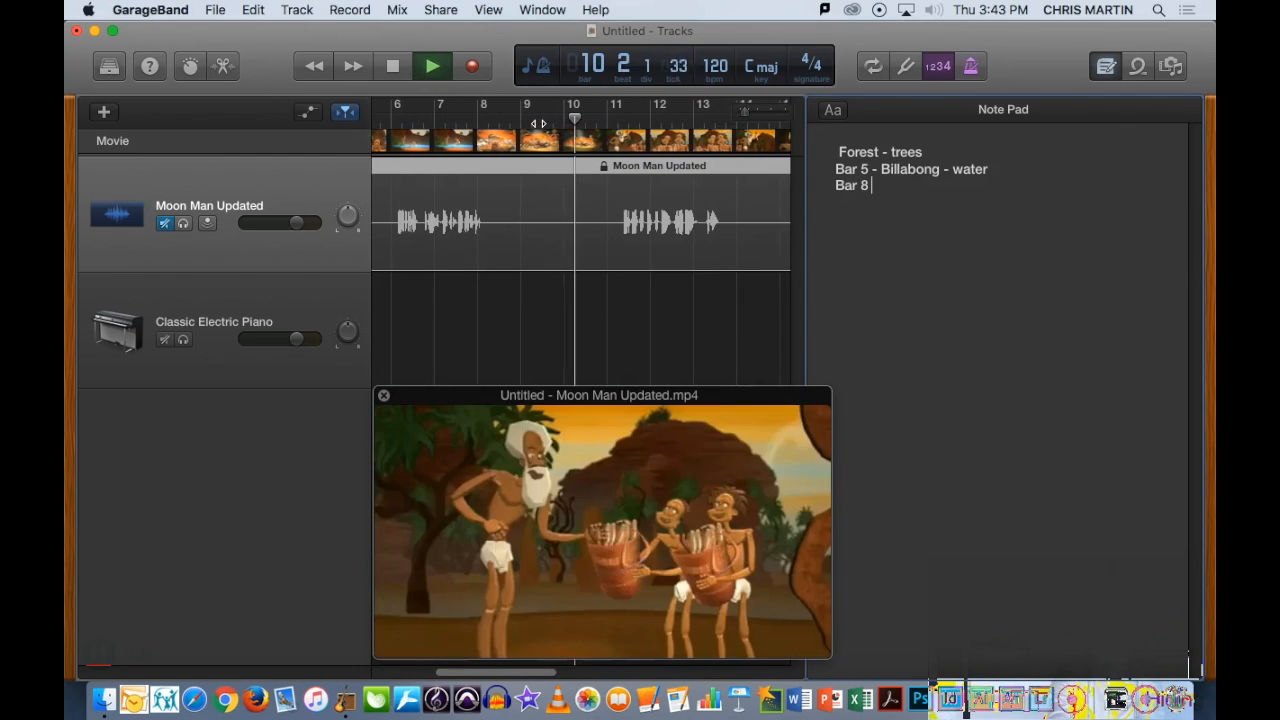
{"action": "type", "text": " Campfire."}
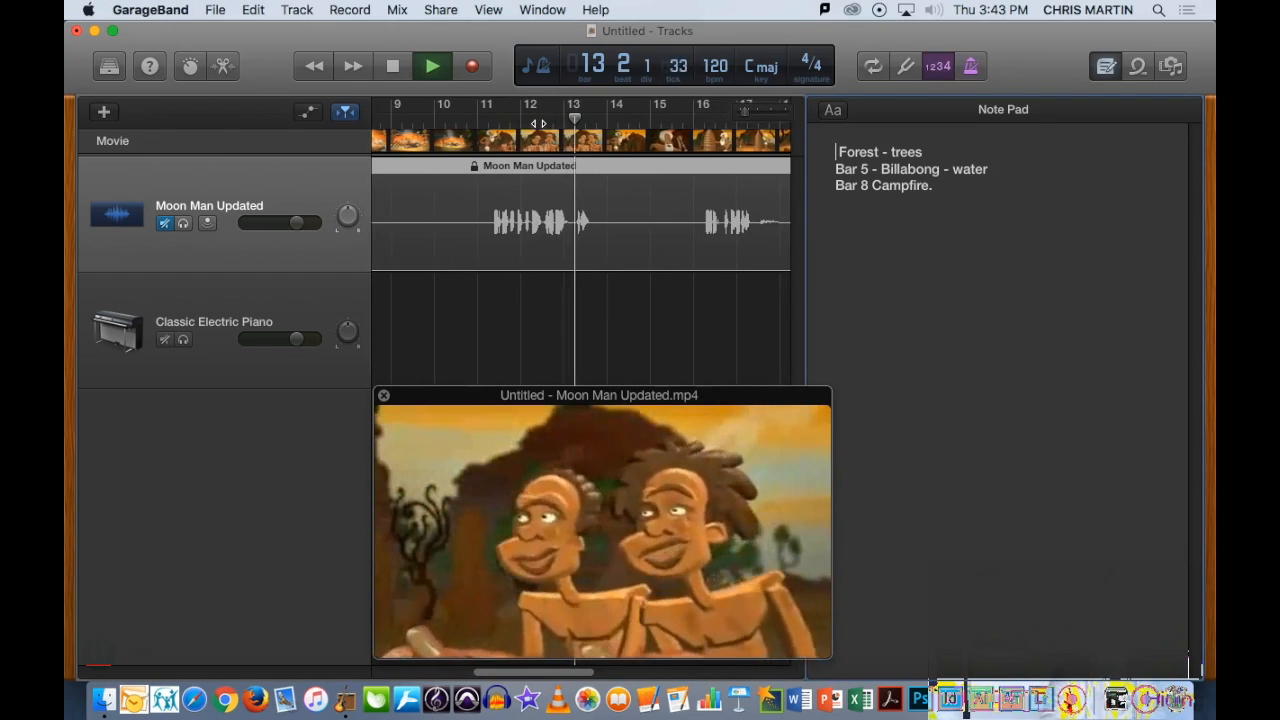
{"action": "key", "text": "shift+super+Left"}
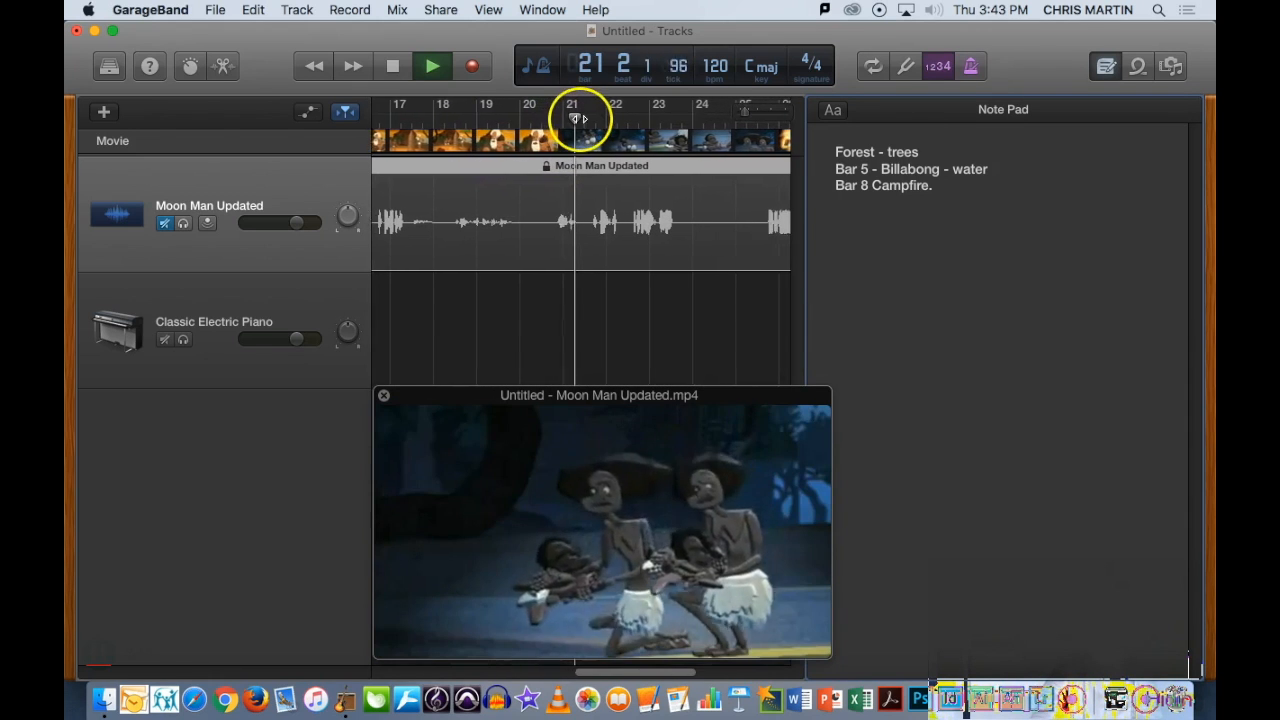
Stop playback, move the playhead back to bar 20, note "Bar 20/21 Night-time" and return the playhead to the start
{"action": "left_click", "coordinate": [389, 66]}
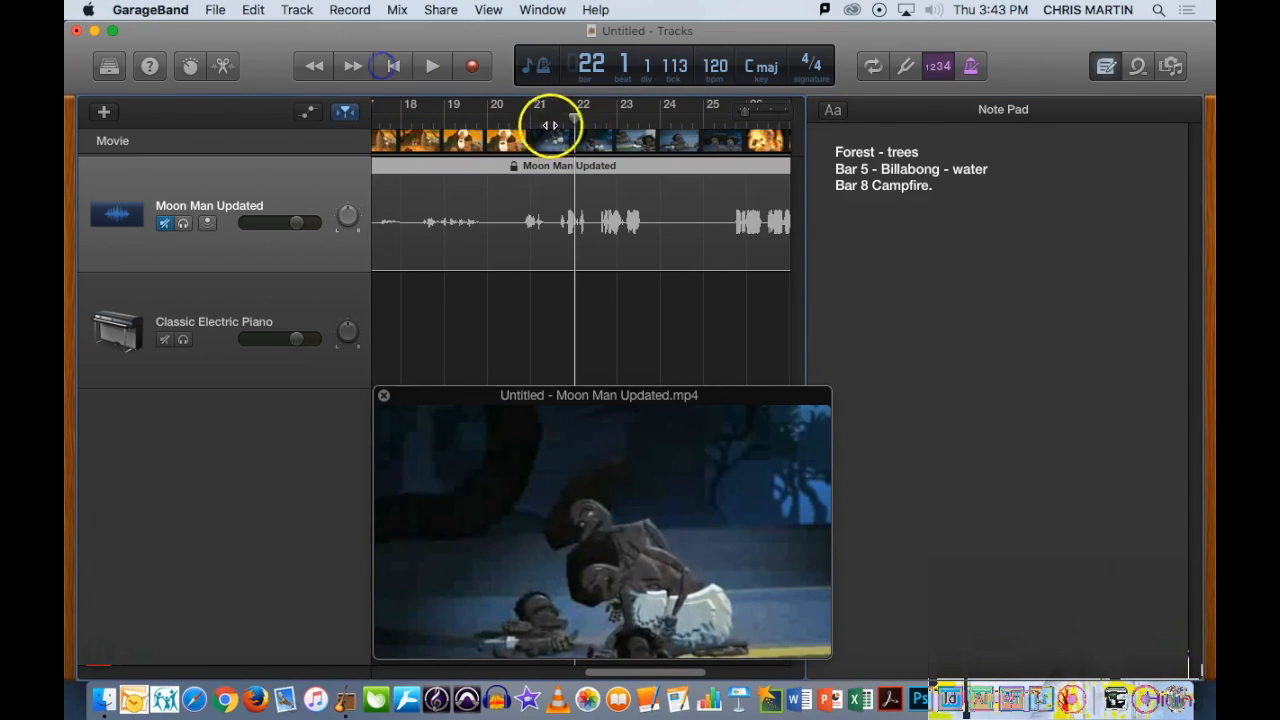
{"action": "left_click_drag", "start_coordinate": [570, 120], "coordinate": [498, 120]}
{"action": "left_click", "coordinate": [960, 176]}
{"action": "type", "text": "."}
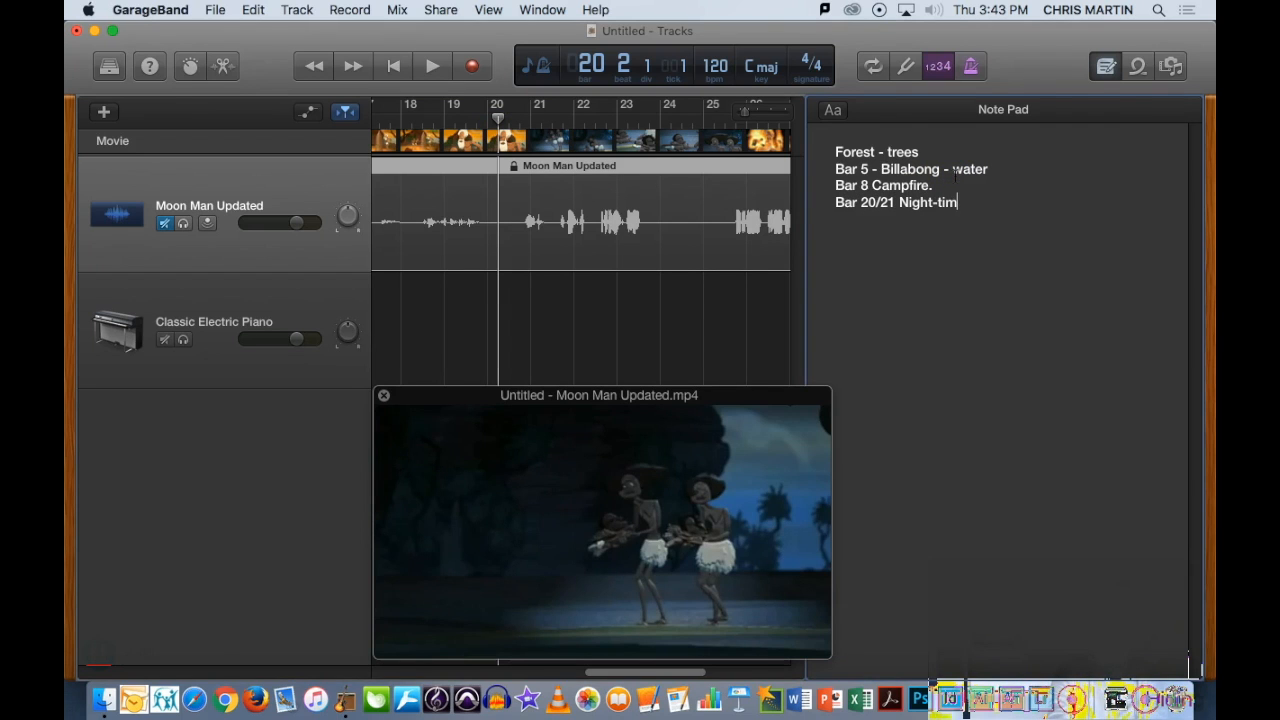
{"action": "left_click", "coordinate": [497, 118]}
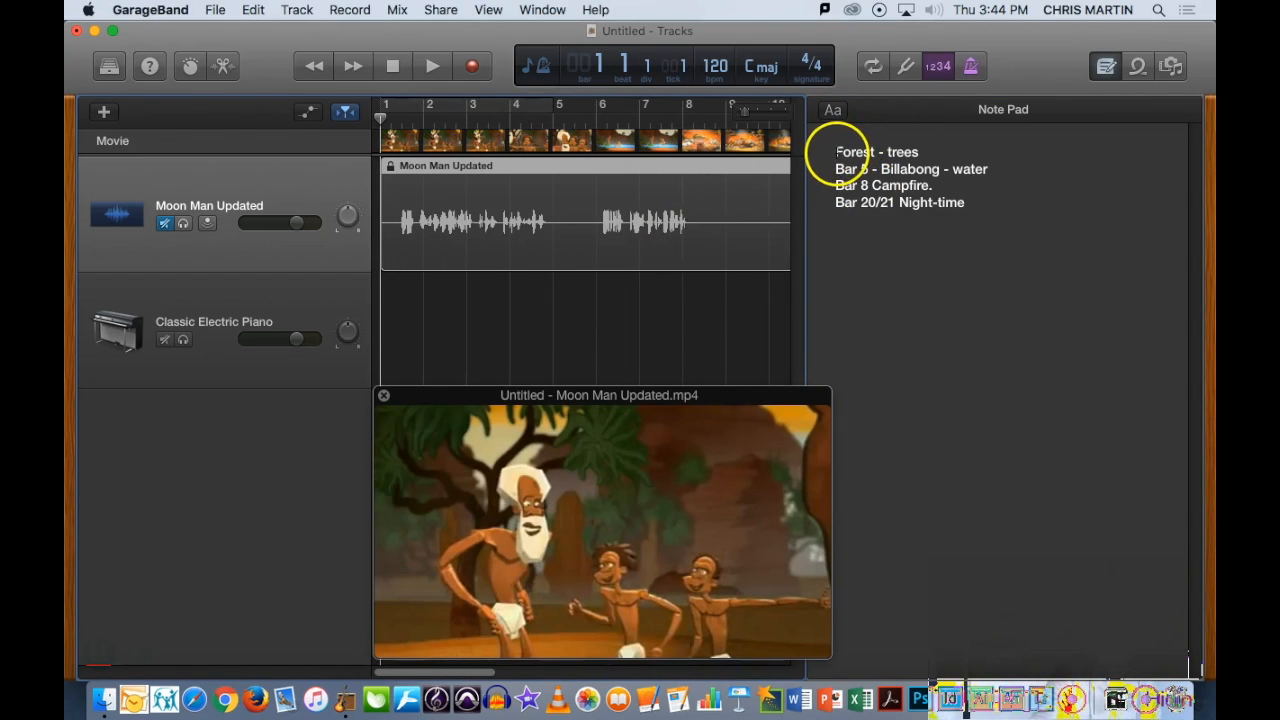
{"action": "left_click", "coordinate": [864, 169]}
{"action": "left_click_drag", "start_coordinate": [834, 155], "coordinate": [1023, 166]}
{"action": "left_click", "coordinate": [942, 170]}
{"action": "mouse_move", "coordinate": [909, 195]}
{"action": "left_mouse_down"}
{"action": "mouse_move", "coordinate": [833, 192]}
{"action": "mouse_move", "coordinate": [898, 203]}
{"action": "left_mouse_up"}
{"action": "left_click", "coordinate": [874, 187]}
{"action": "left_click", "coordinate": [969, 203]}
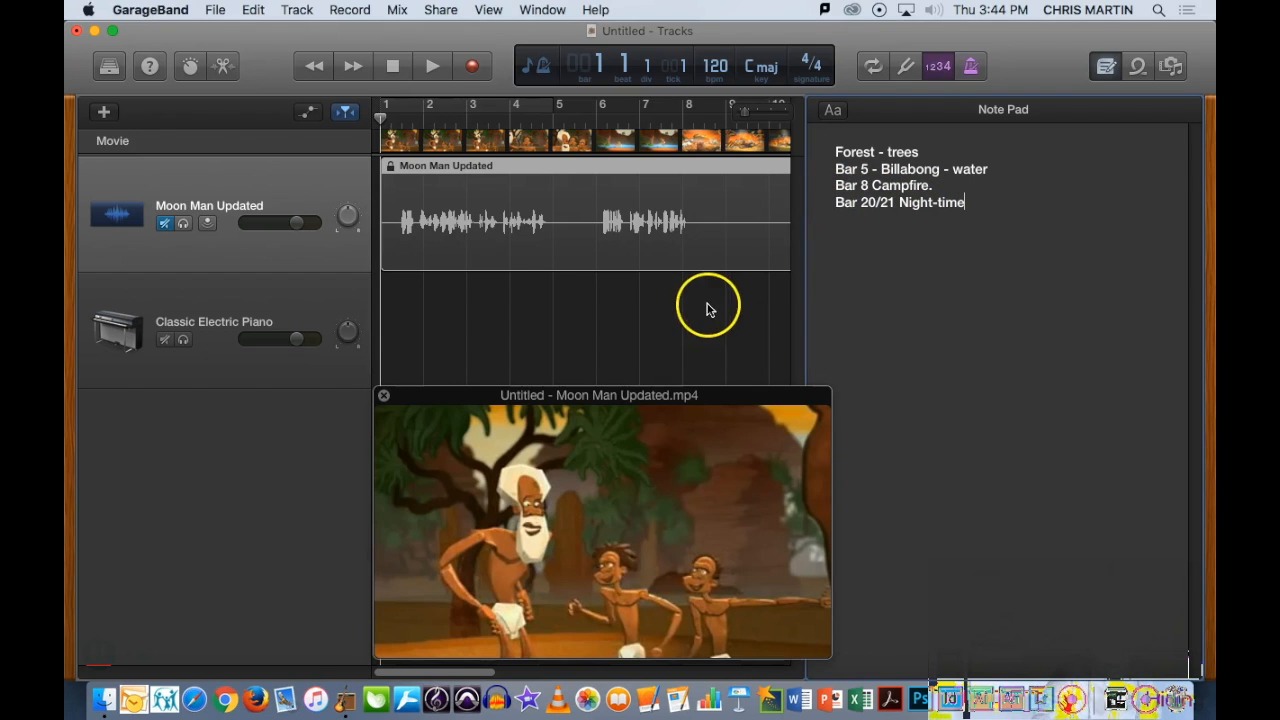
Close the floating Moon Man Updated movie preview
{"action": "left_click_drag", "start_coordinate": [598, 399], "coordinate": [672, 337]}
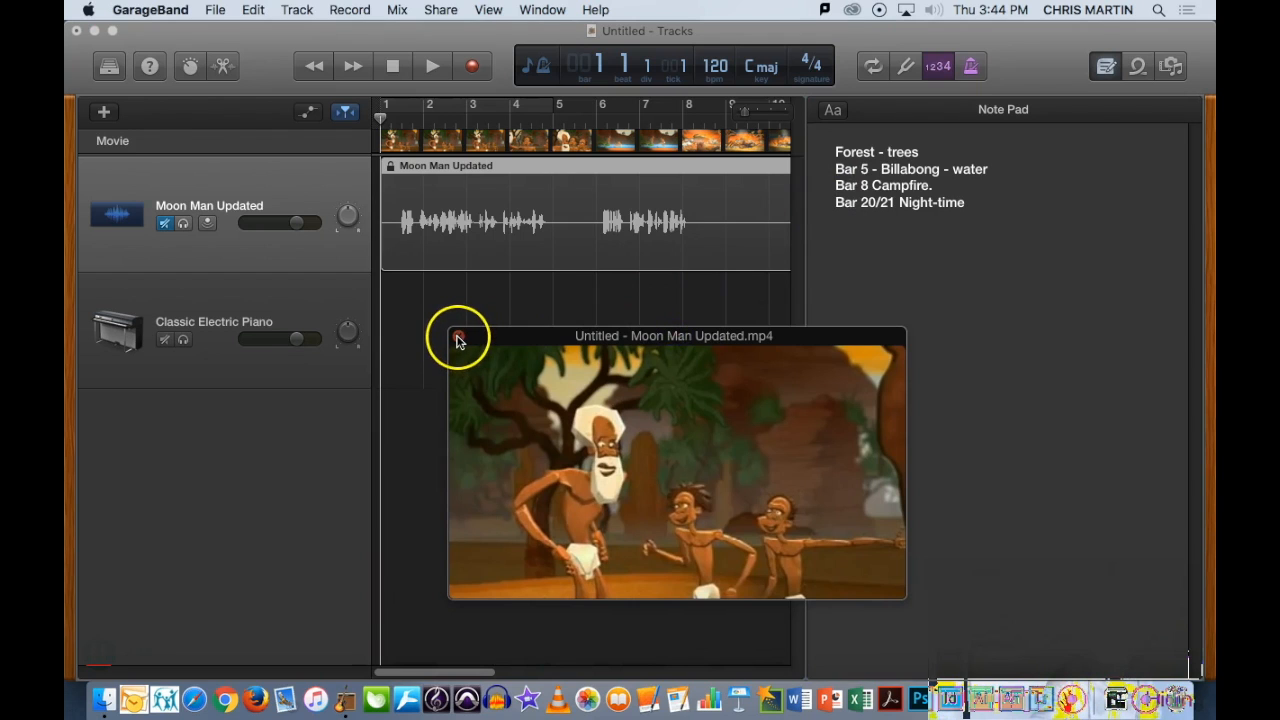
{"action": "left_click", "coordinate": [457, 338]}
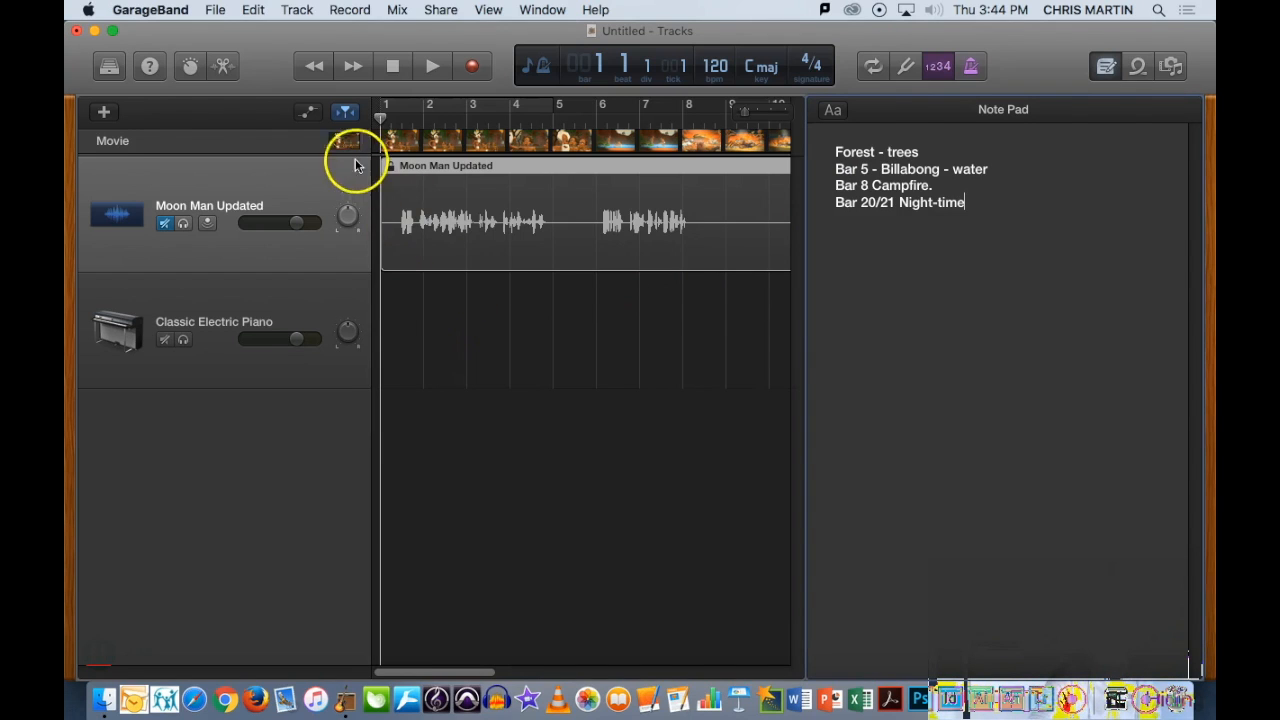
{"action": "left_click", "coordinate": [868, 234]}
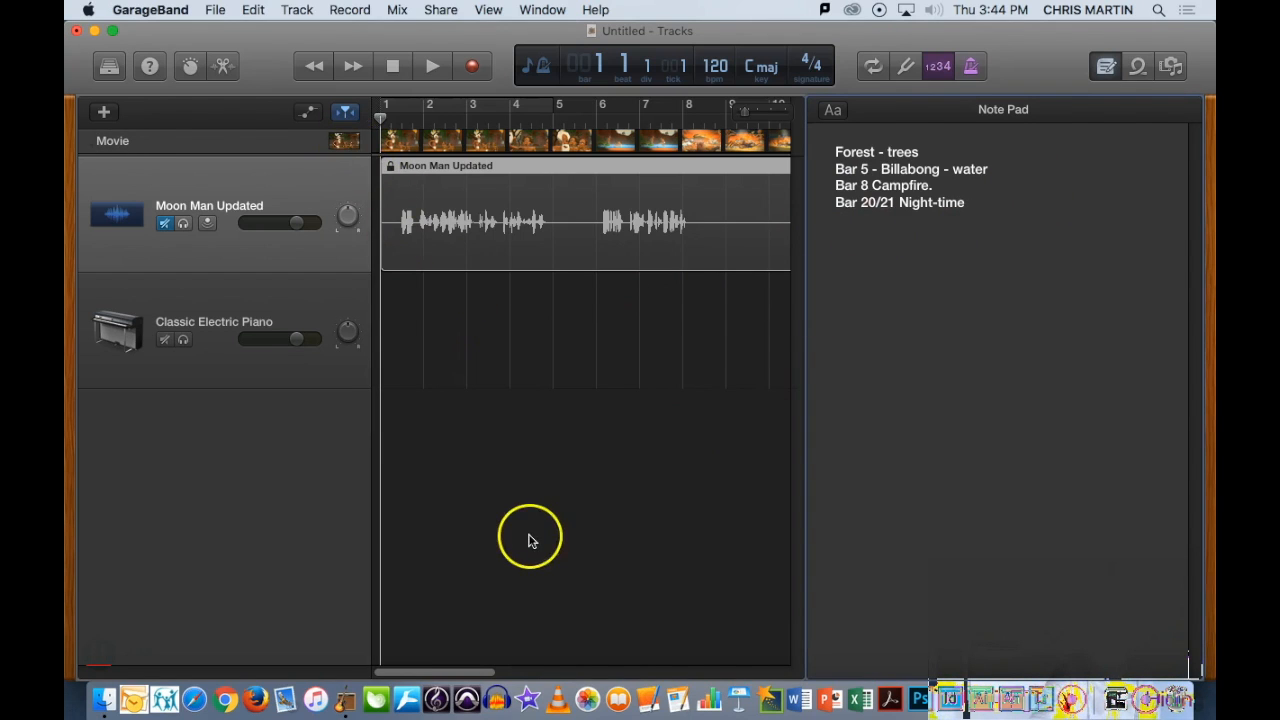
Switch to Finder and open the YR08 folder in STUDENT SHARE on the shared server svr0797fp02
{"action": "left_click", "coordinate": [104, 698]}
{"action": "left_click_drag", "start_coordinate": [791, 322], "coordinate": [786, 212]}
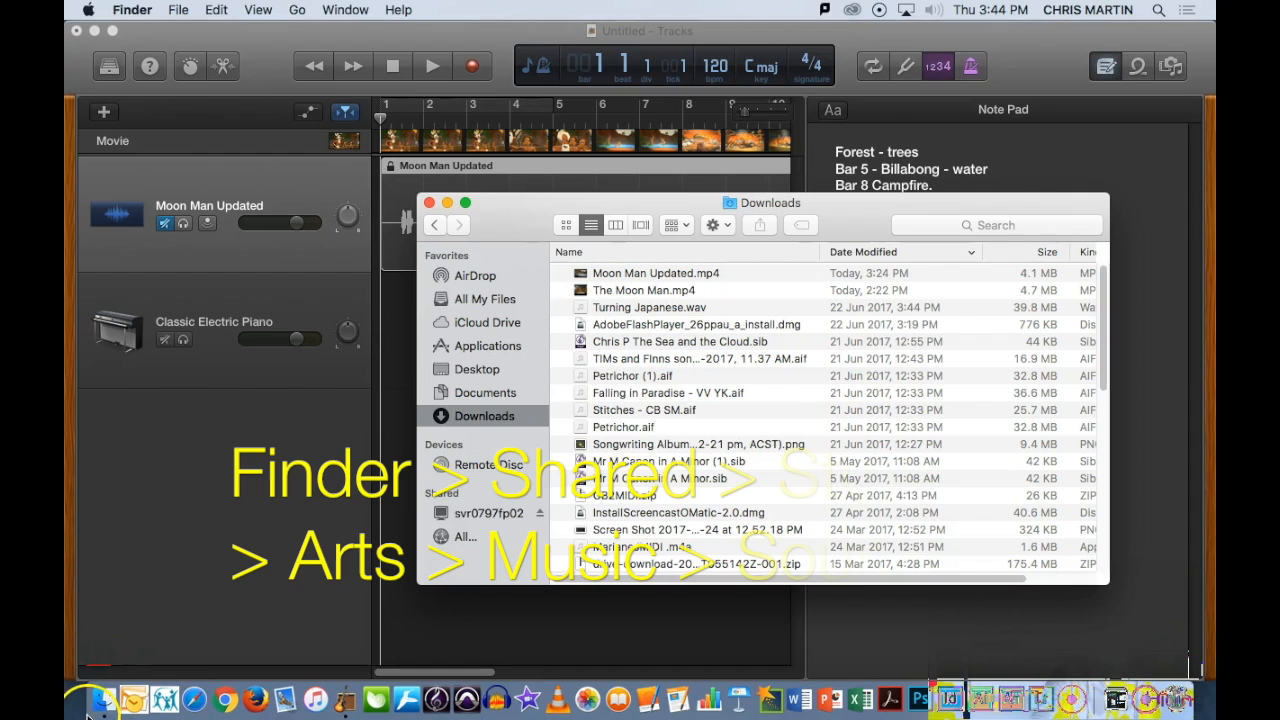
{"action": "left_click", "coordinate": [484, 514]}
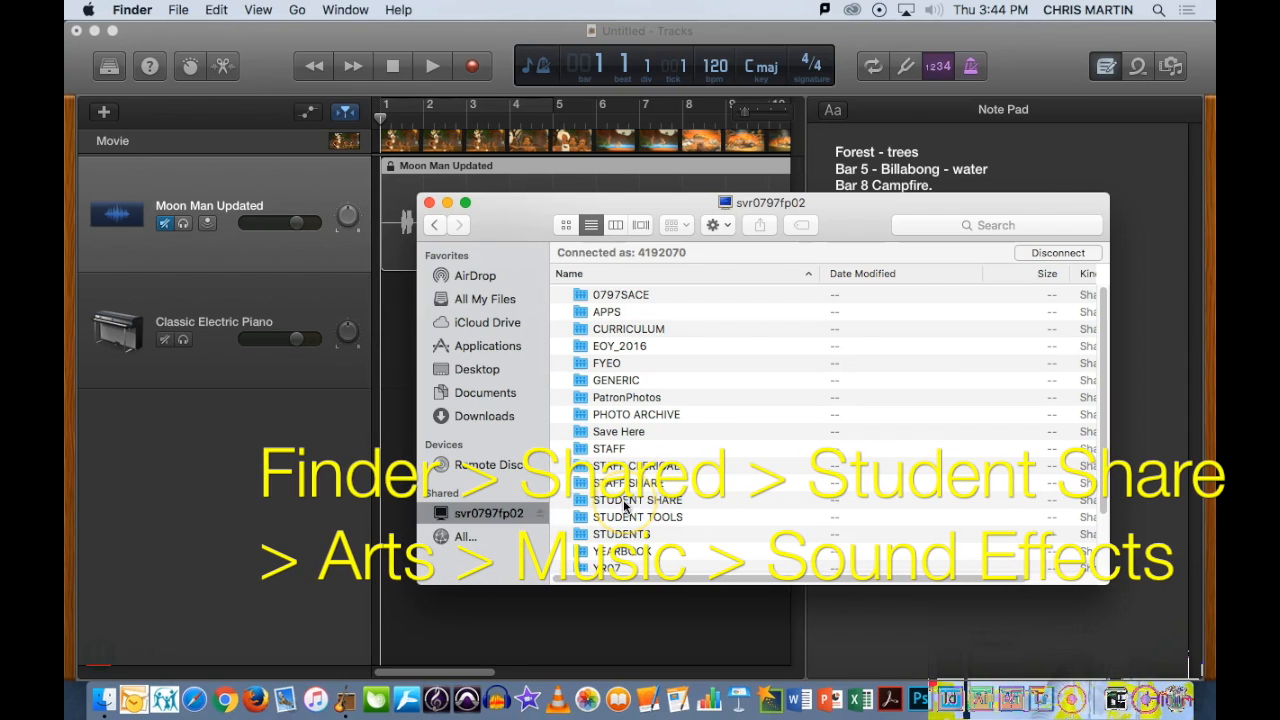
{"action": "double_click", "coordinate": [625, 503]}
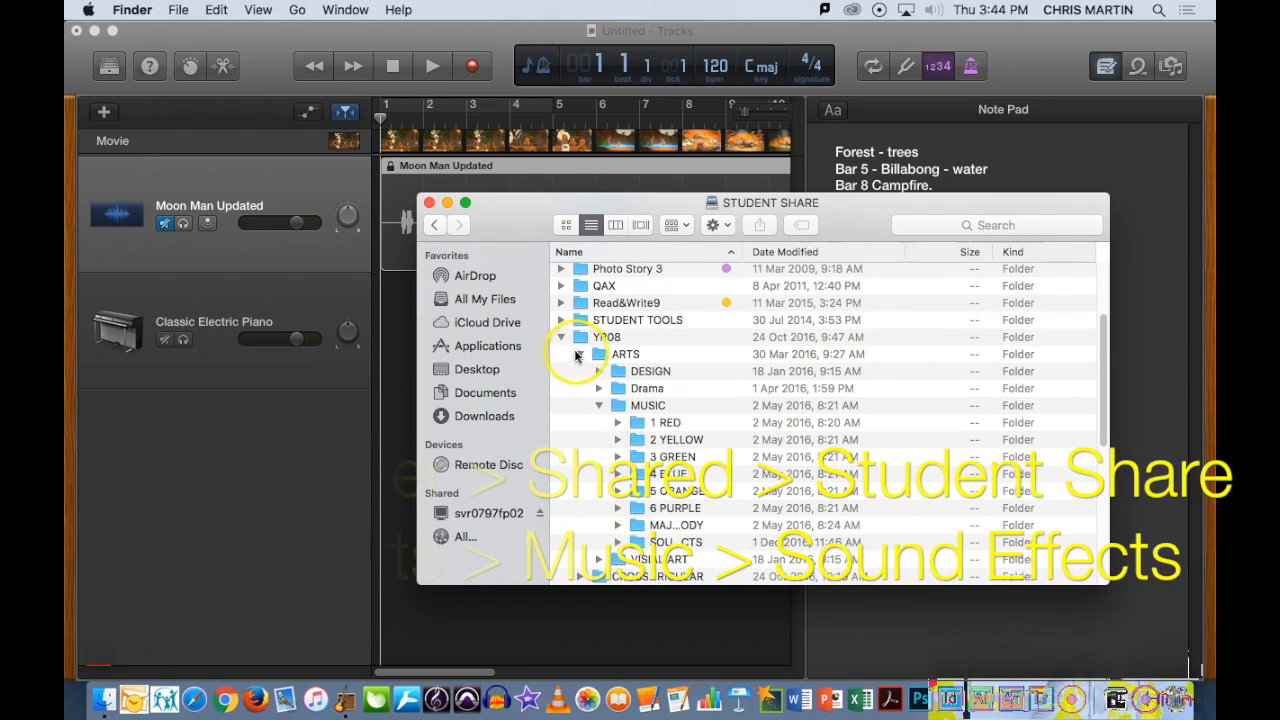
{"action": "left_click", "coordinate": [561, 337]}
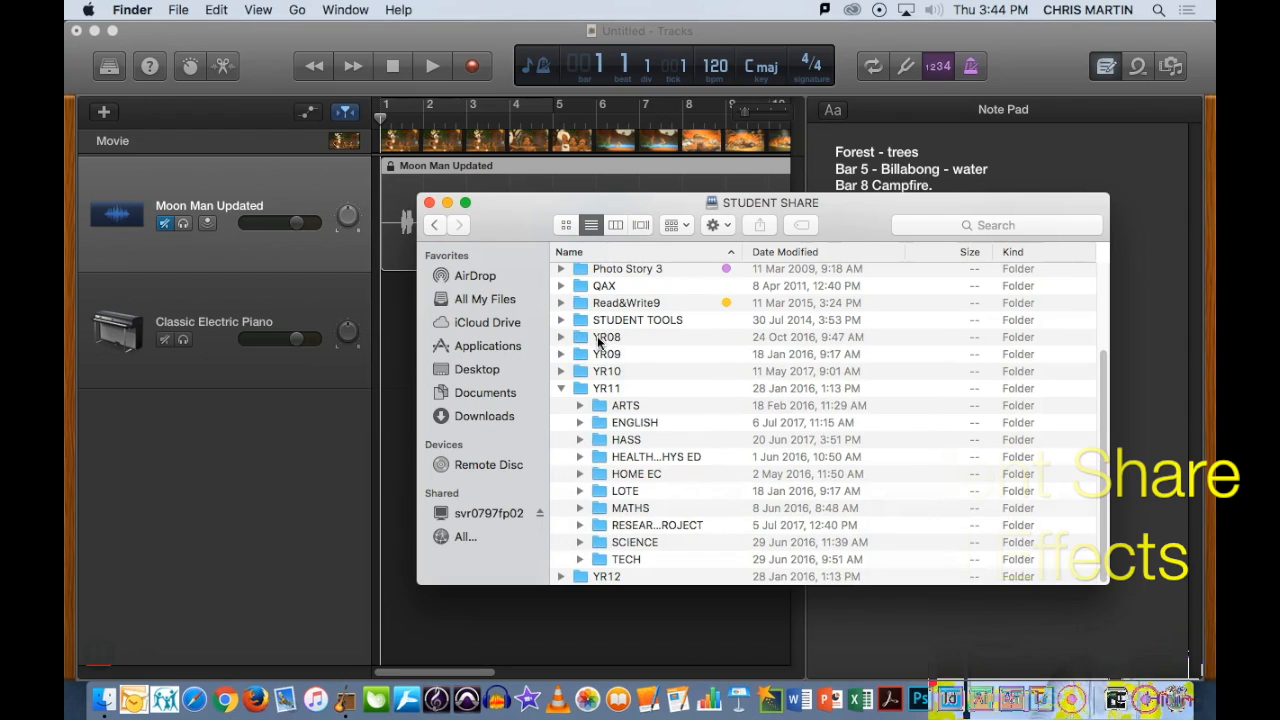
{"action": "double_click", "coordinate": [597, 336]}
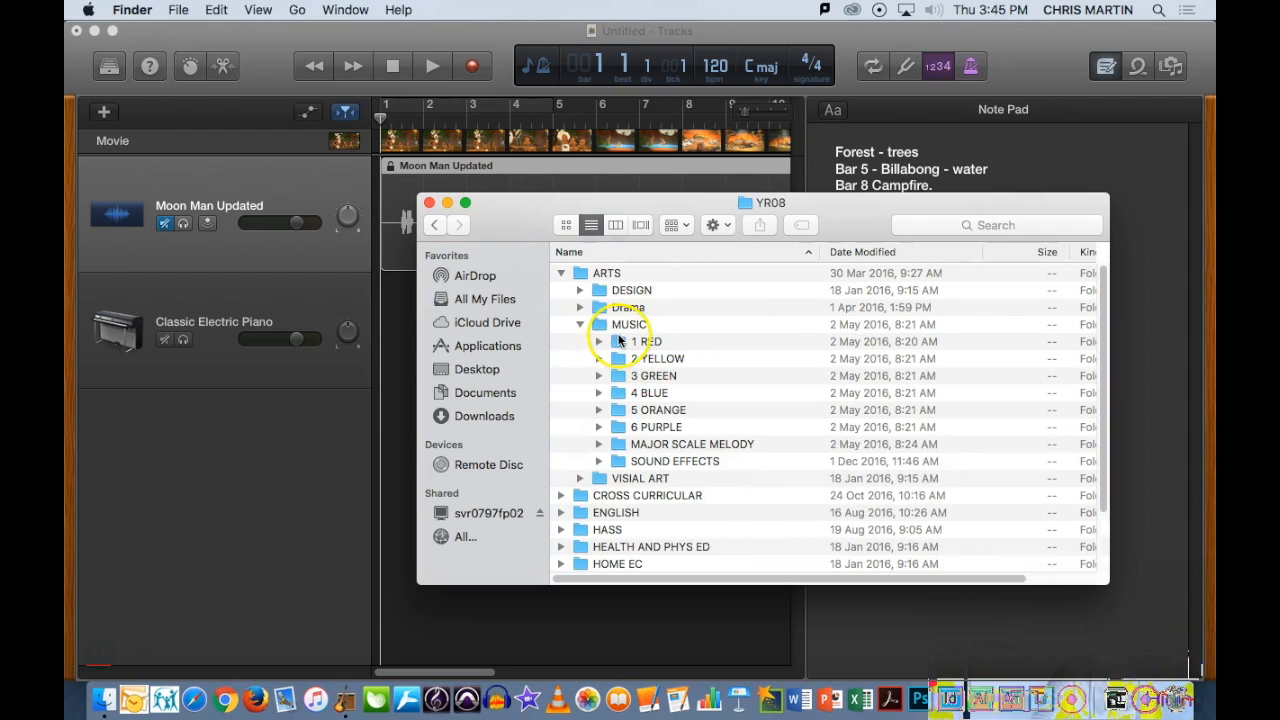
Show the YR08 folder as icons and open ARTS, MUSIC, SOUND EFFECTS inside it
{"action": "left_click", "coordinate": [569, 225]}
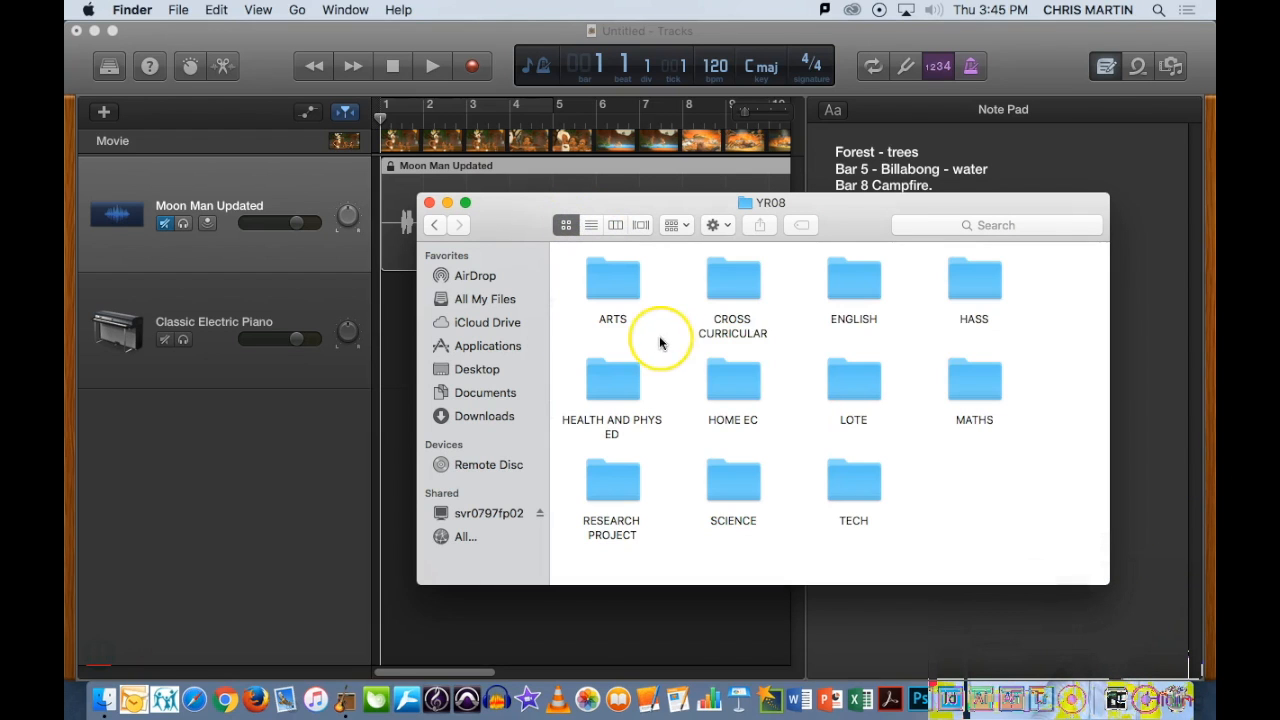
{"action": "double_click", "coordinate": [610, 289]}
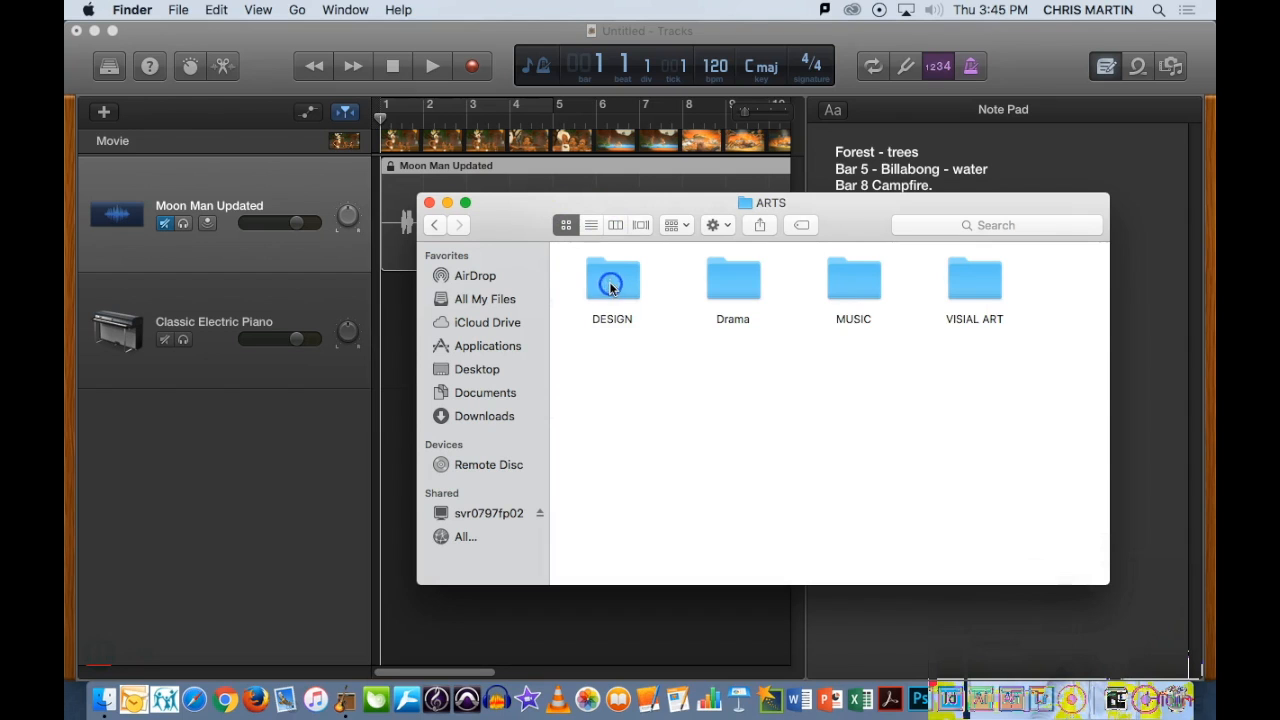
{"action": "double_click", "coordinate": [878, 278]}
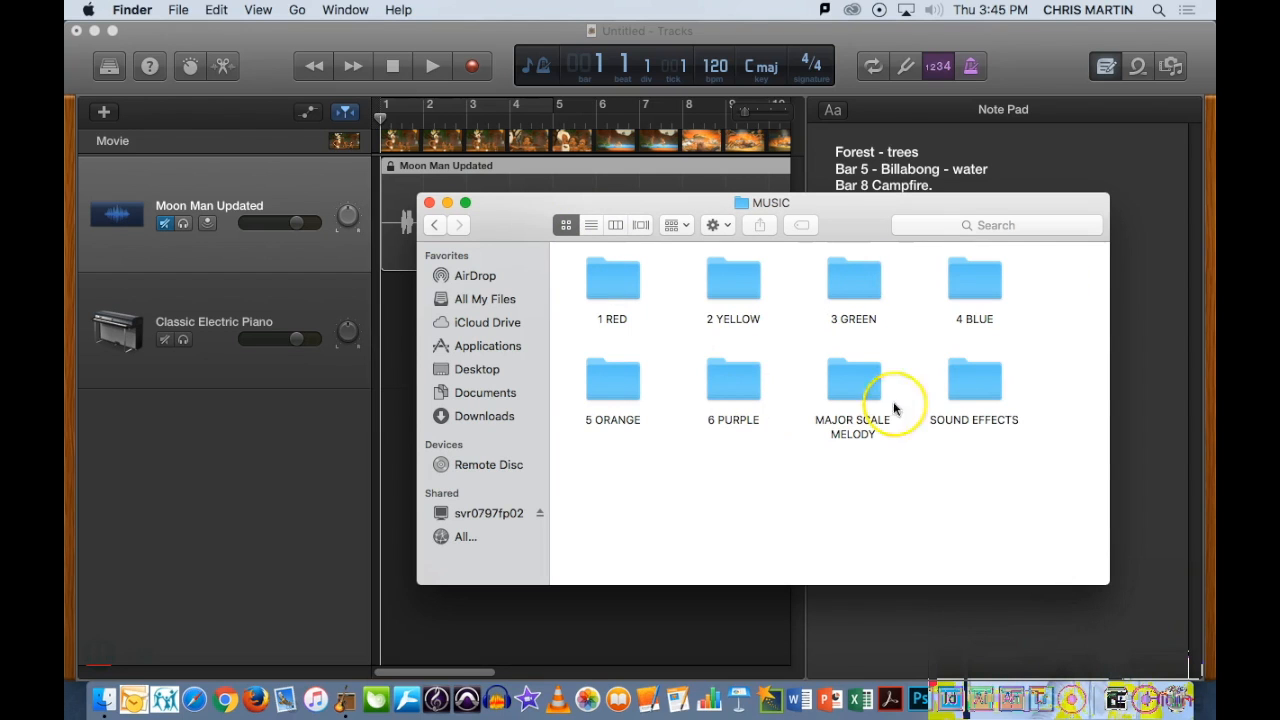
{"action": "double_click", "coordinate": [975, 389]}
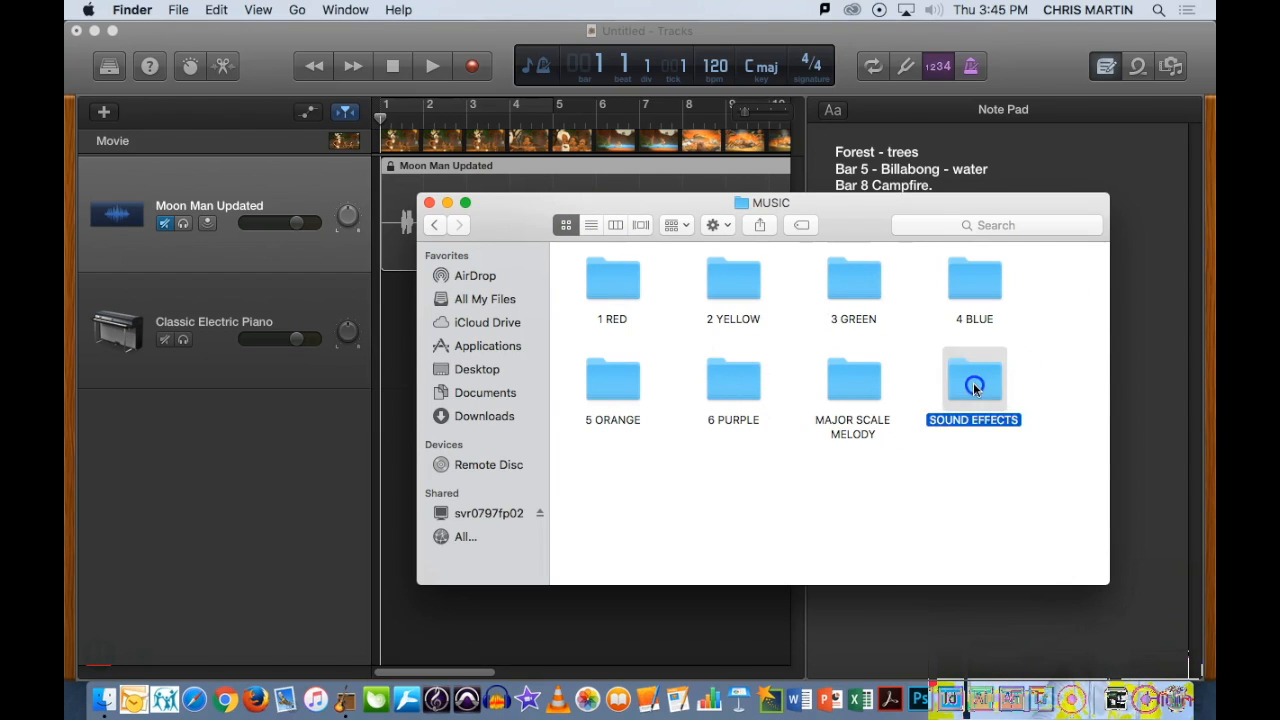
{"action": "left_click", "coordinate": [892, 426]}
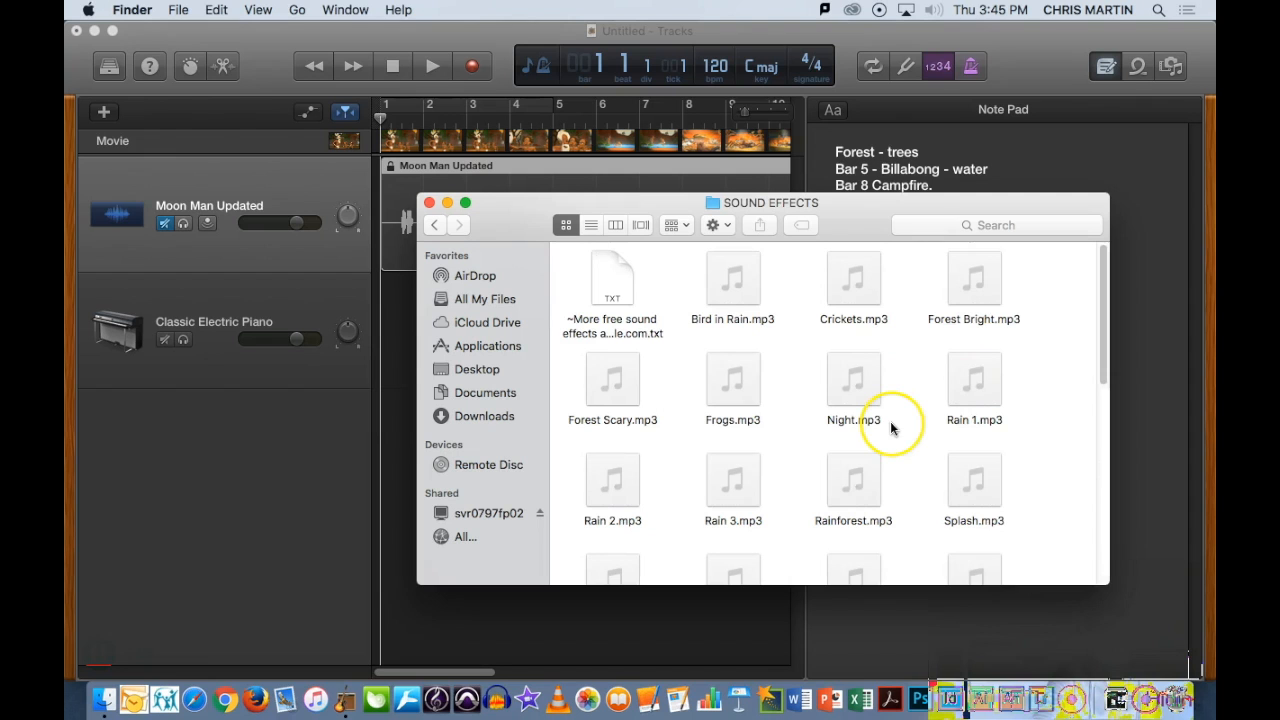
Move the SOUND EFFECTS window clear of the notes and preview Bird in Rain.mp3, pausing it after listening
{"action": "left_click_drag", "start_coordinate": [737, 204], "coordinate": [675, 227]}
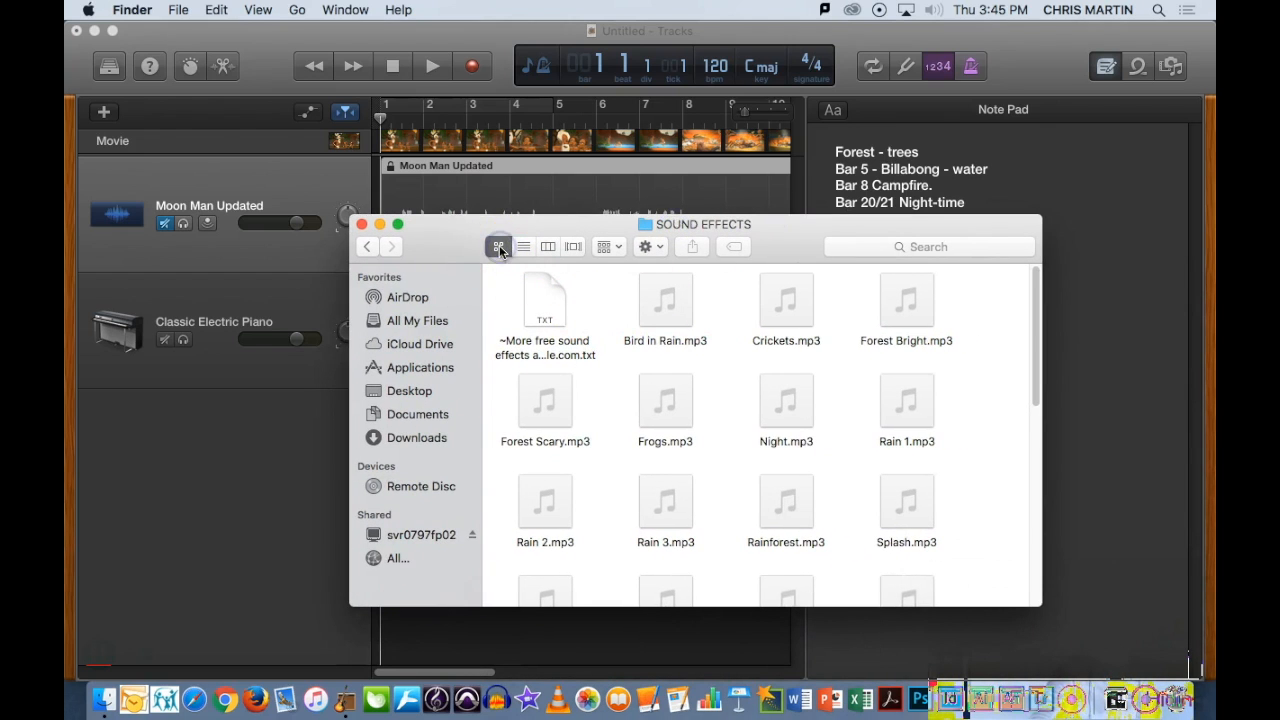
{"action": "left_click", "coordinate": [667, 301]}
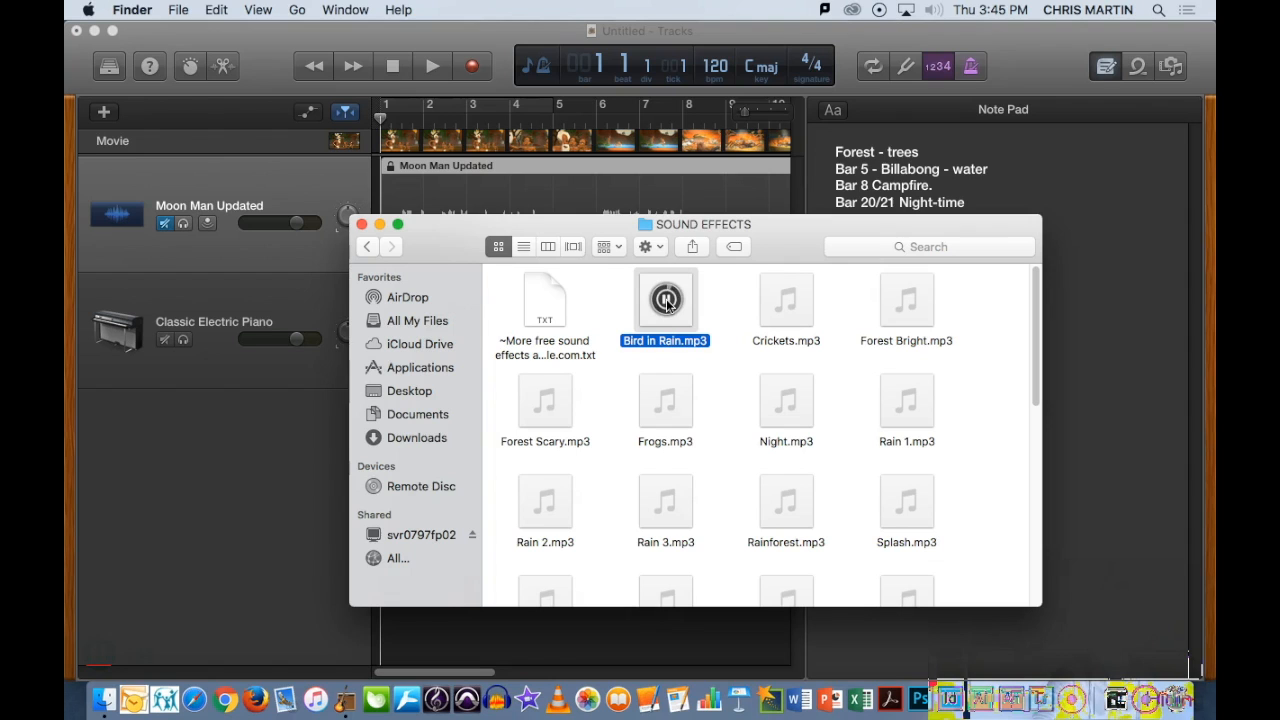
{"action": "left_click", "coordinate": [665, 302]}
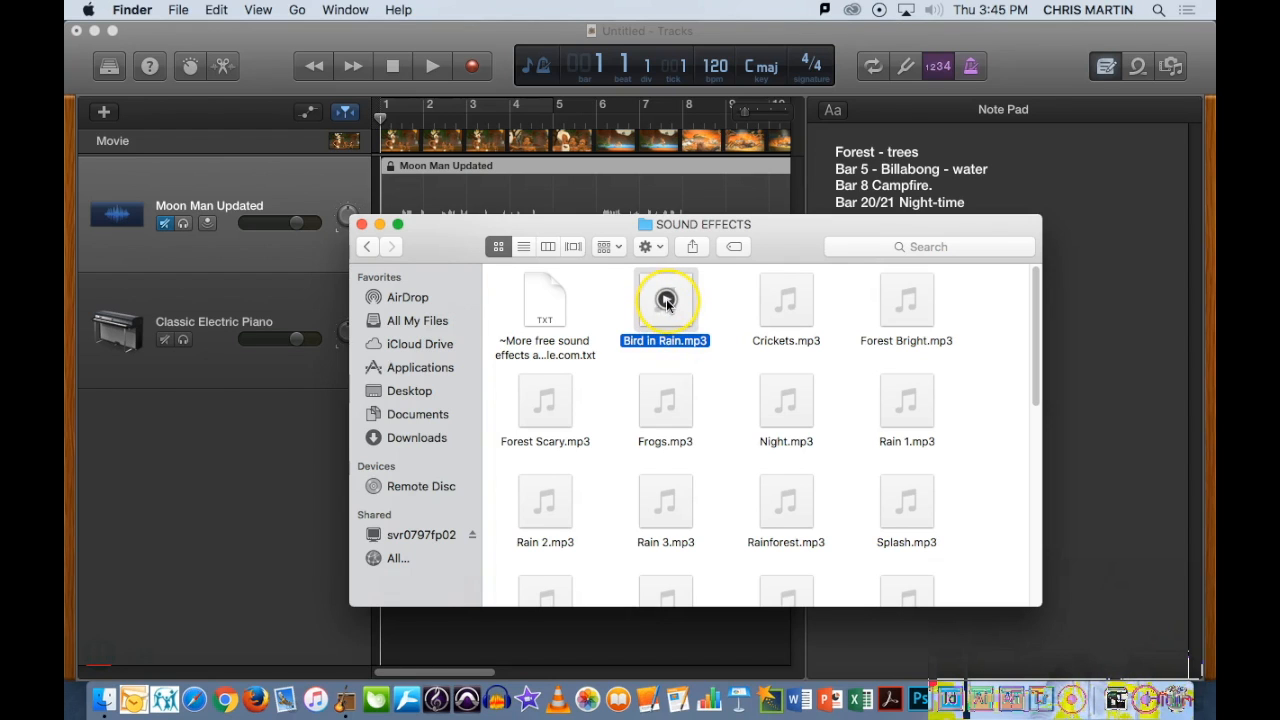
{"action": "mouse_move", "coordinate": [790, 304]}
{"action": "left_click_drag", "start_coordinate": [775, 244], "coordinate": [777, 228]}
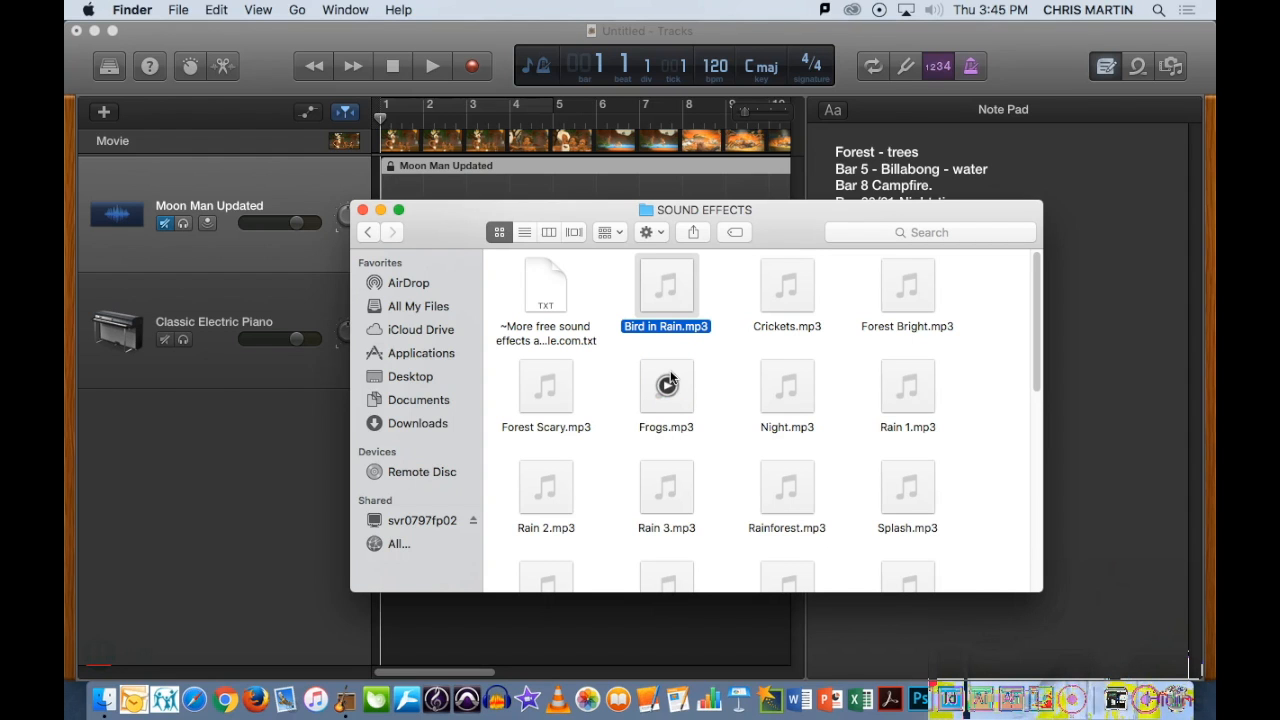
Move the Finder window off the timeline and add Rainforest.mp3 as a new track below Classic Electric Piano, starting at bar 1
{"action": "left_click", "coordinate": [788, 487]}
{"action": "left_click_drag", "start_coordinate": [711, 208], "coordinate": [943, 120]}
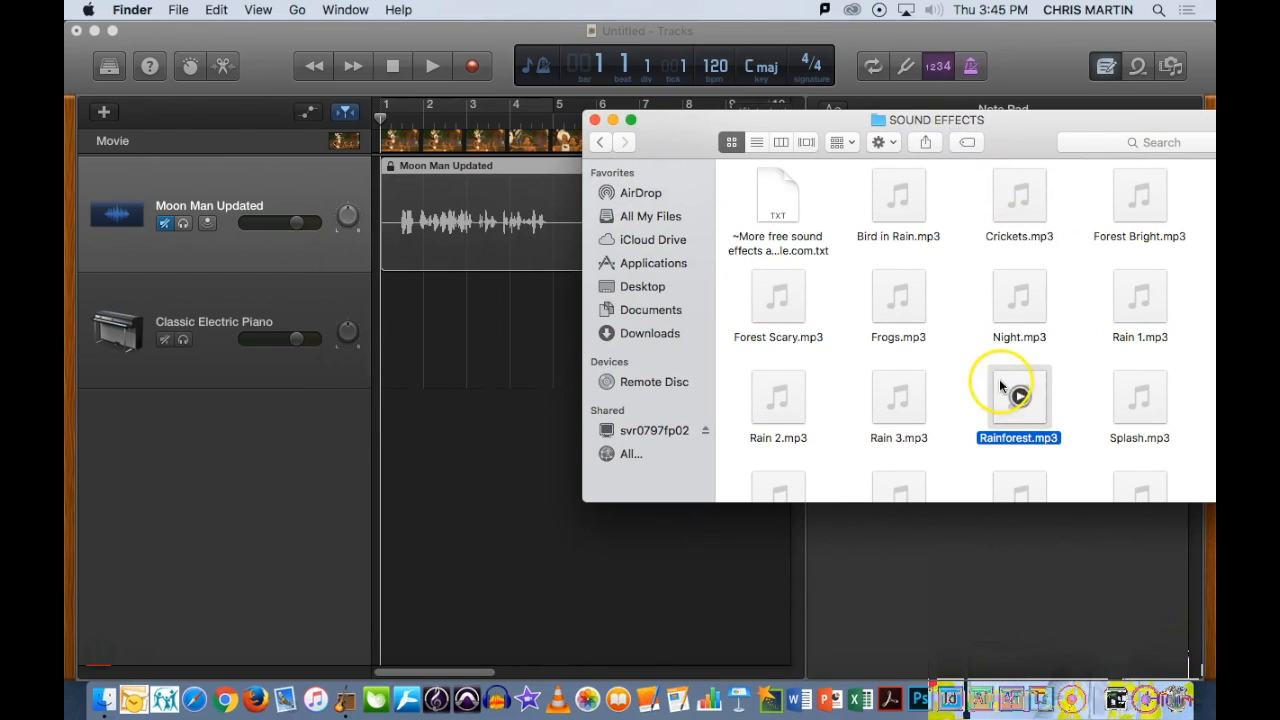
{"action": "left_click_drag", "start_coordinate": [948, 119], "coordinate": [955, 86]}
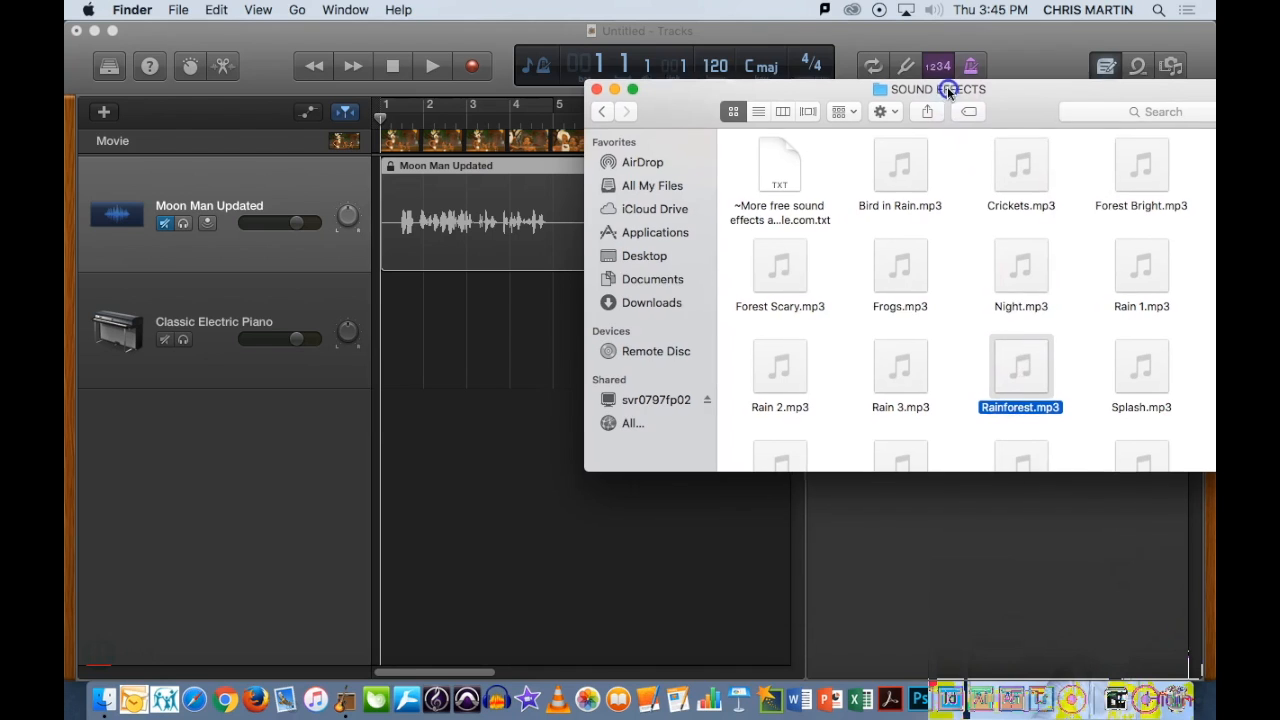
{"action": "left_click_drag", "start_coordinate": [1038, 360], "coordinate": [382, 410]}
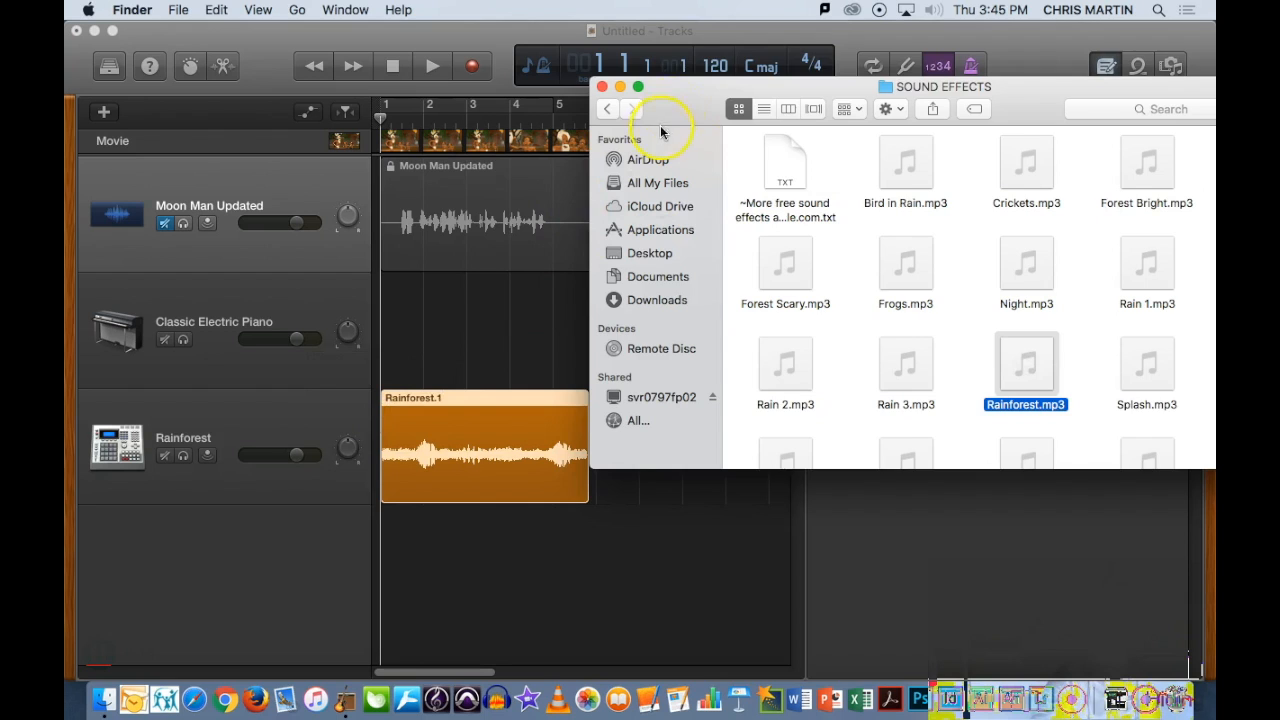
{"action": "left_click_drag", "start_coordinate": [684, 107], "coordinate": [728, 78]}
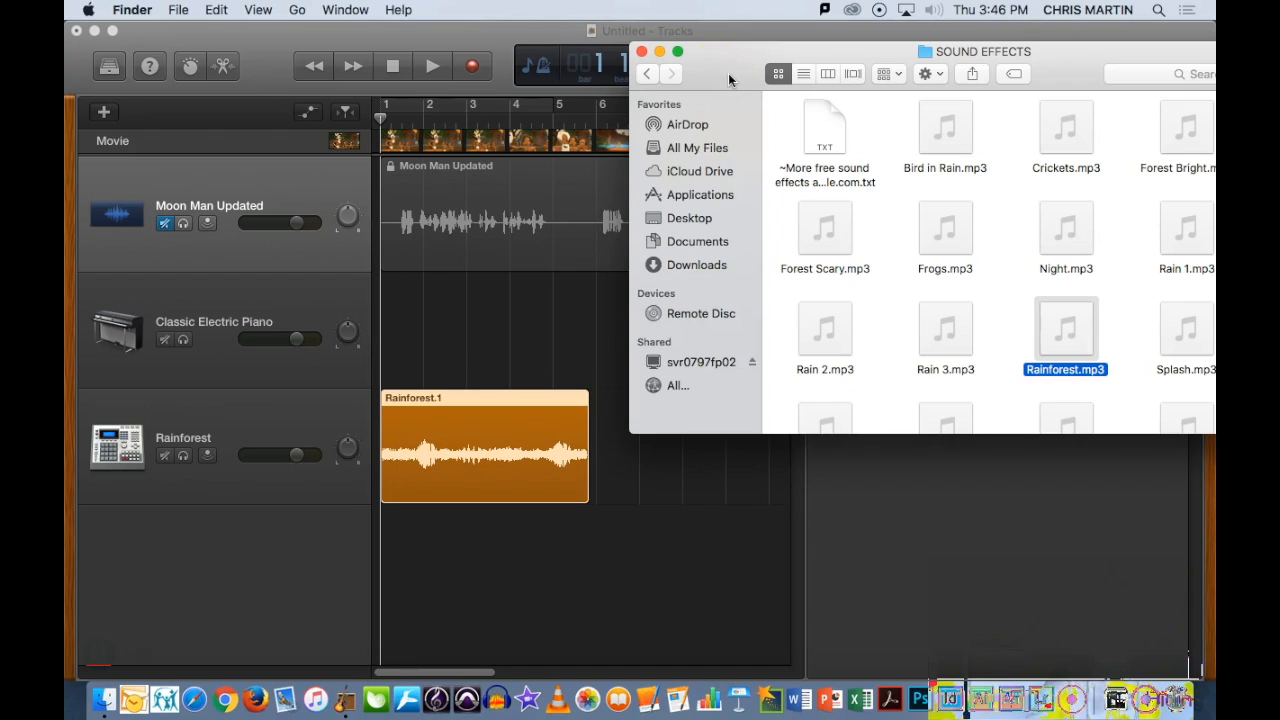
Preview Night.mp3 and add it as a new track below Rainforest, starting at bar 1
{"action": "mouse_move", "coordinate": [1064, 229]}
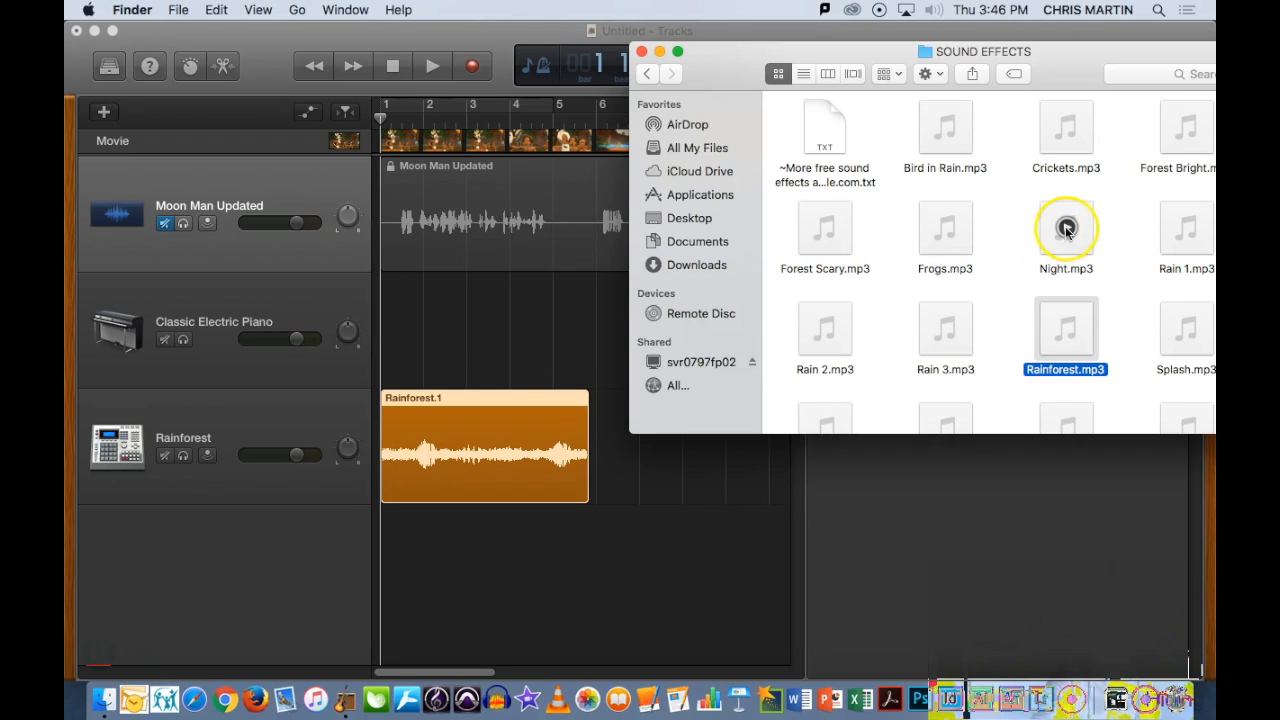
{"action": "left_click", "coordinate": [1066, 229]}
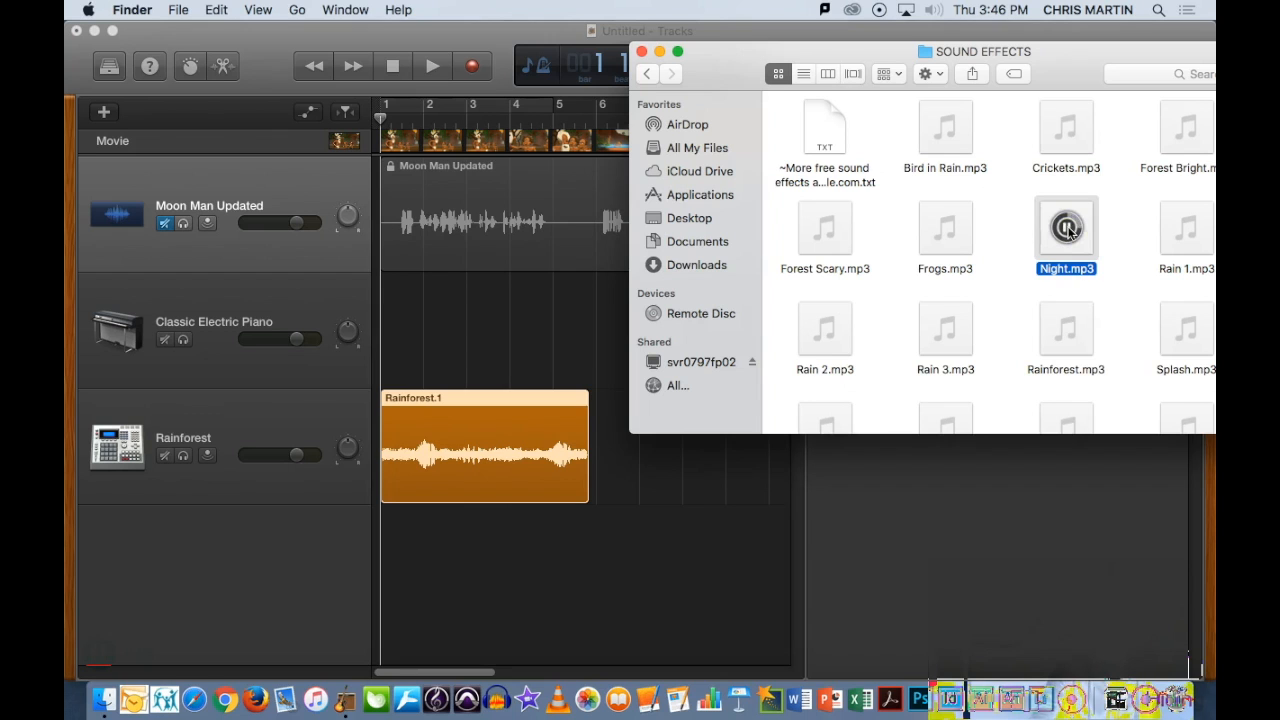
{"action": "left_click_drag", "start_coordinate": [1045, 243], "coordinate": [380, 572]}
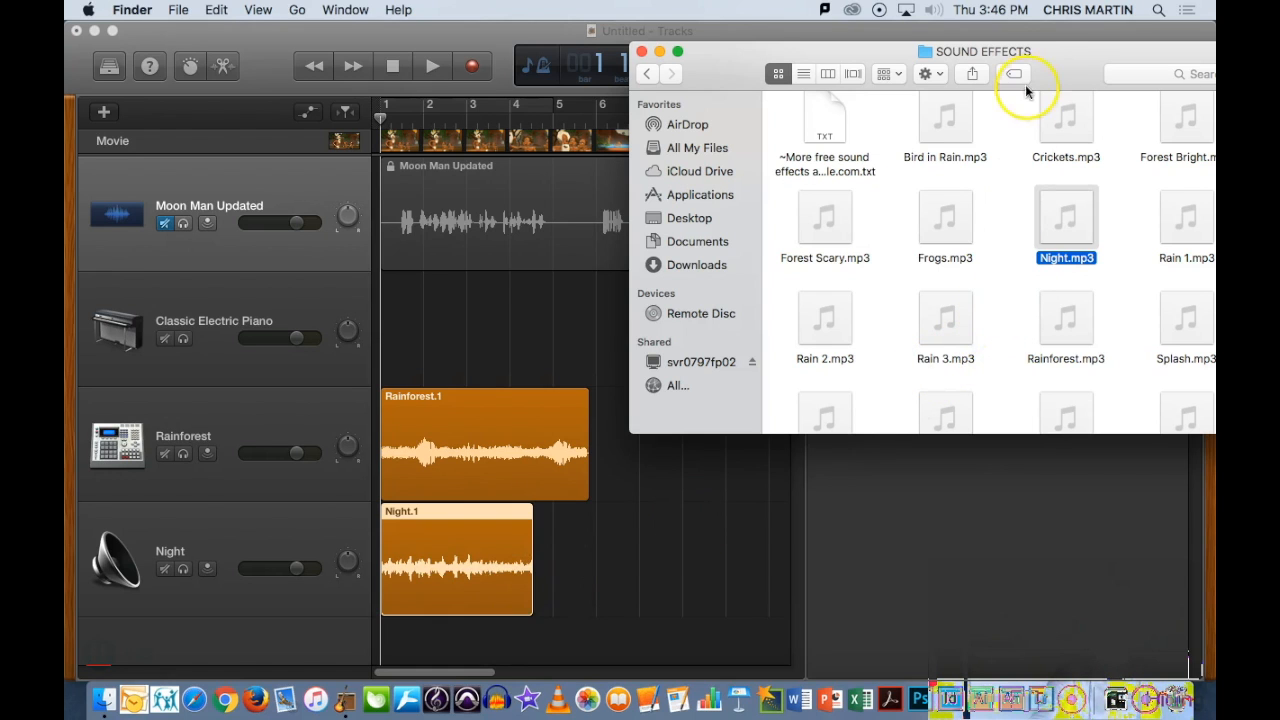
{"action": "left_click_drag", "start_coordinate": [1026, 91], "coordinate": [985, 104]}
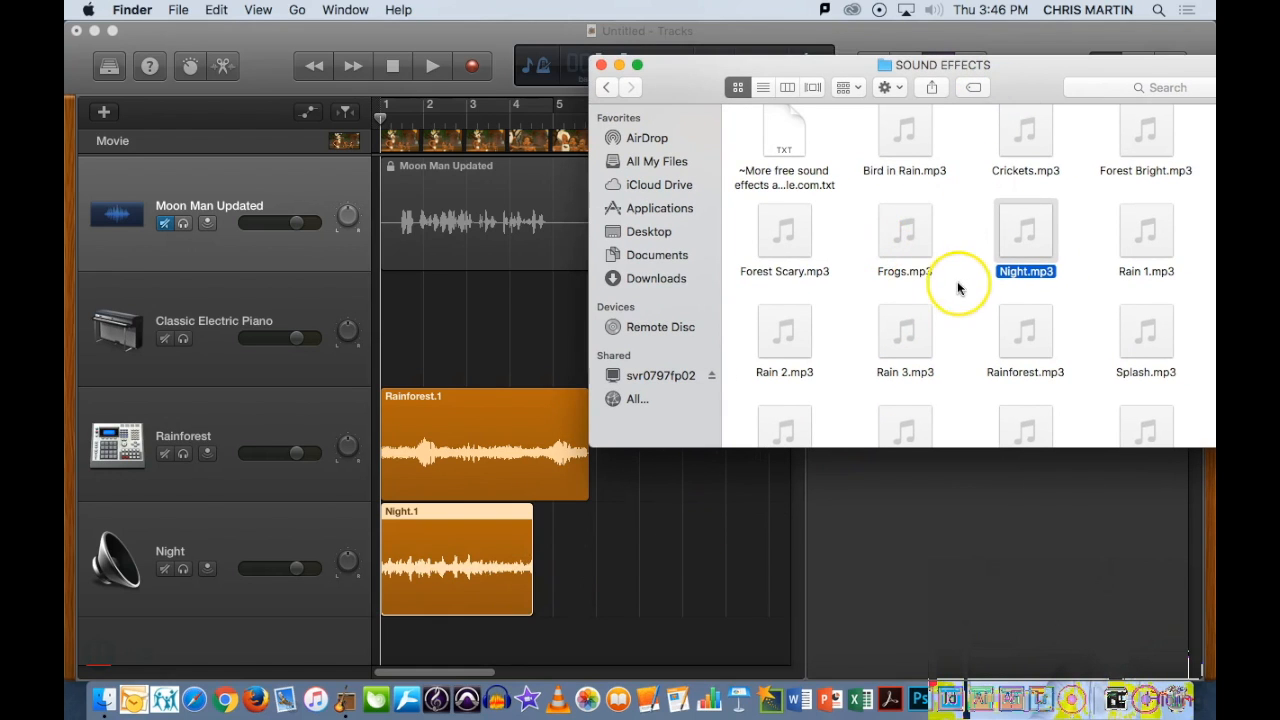
Add Fire.wav from the SOUND EFFECTS folder as a new track below Night, starting at bar 1
{"action": "scroll", "coordinate": [958, 290], "scroll_direction": "down", "scroll_amount": 3}
{"action": "scroll", "coordinate": [962, 300], "scroll_direction": "down", "scroll_amount": 10}
{"action": "scroll", "coordinate": [969, 325], "scroll_direction": "down", "scroll_amount": 10}
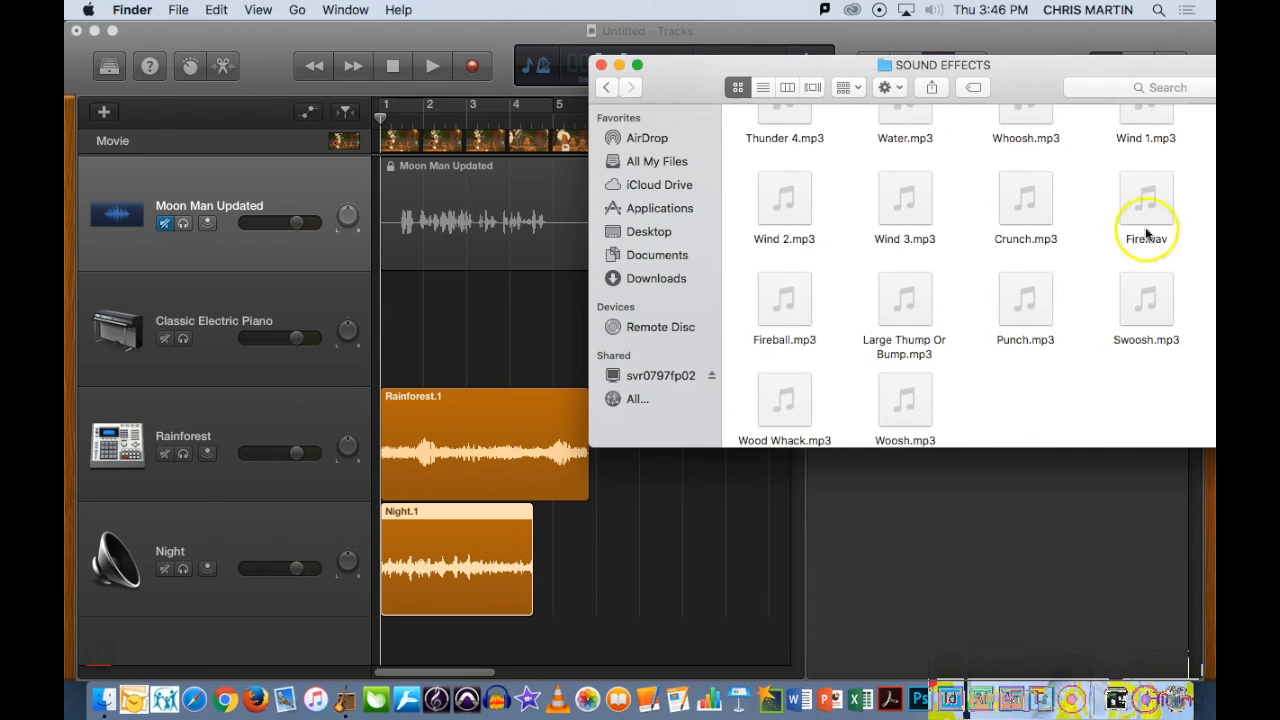
{"action": "left_click_drag", "start_coordinate": [1143, 194], "coordinate": [388, 632]}
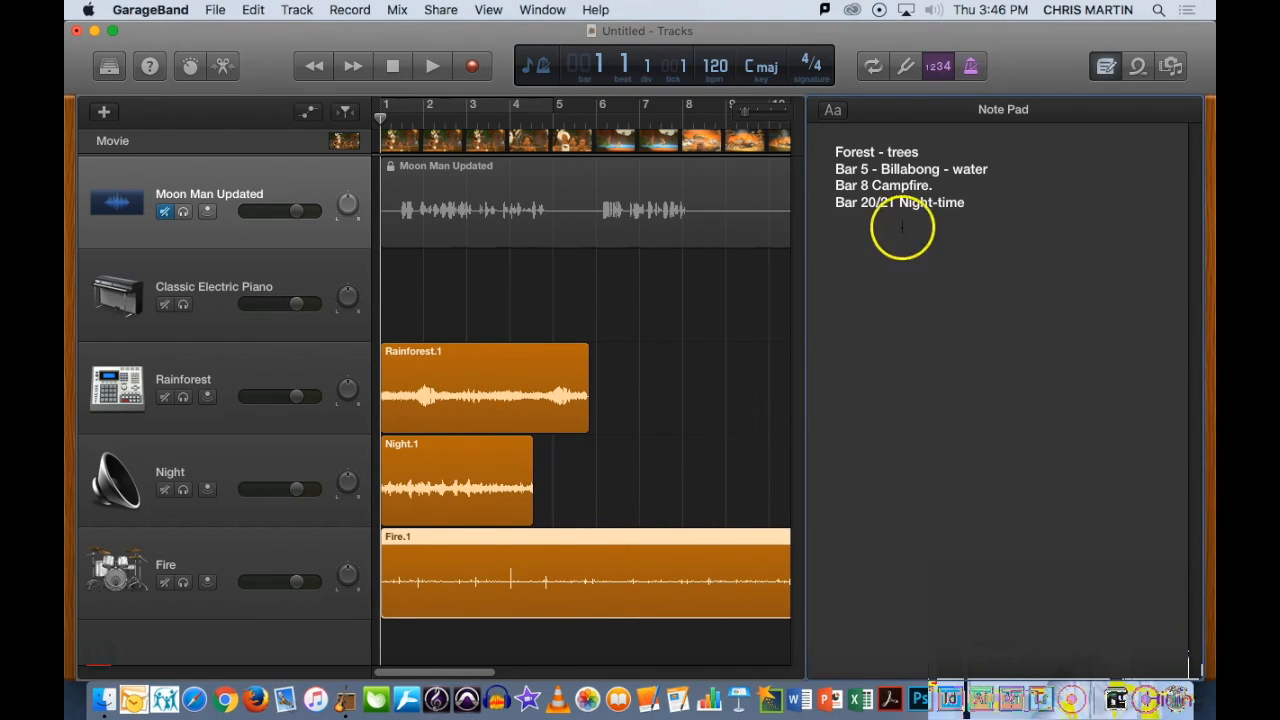
Return to the SOUND EFFECTS folder and add Water.mp3 as a new track below Fire, starting at bar 1
{"action": "left_click", "coordinate": [909, 169]}
{"action": "key", "text": "super+Tab"}
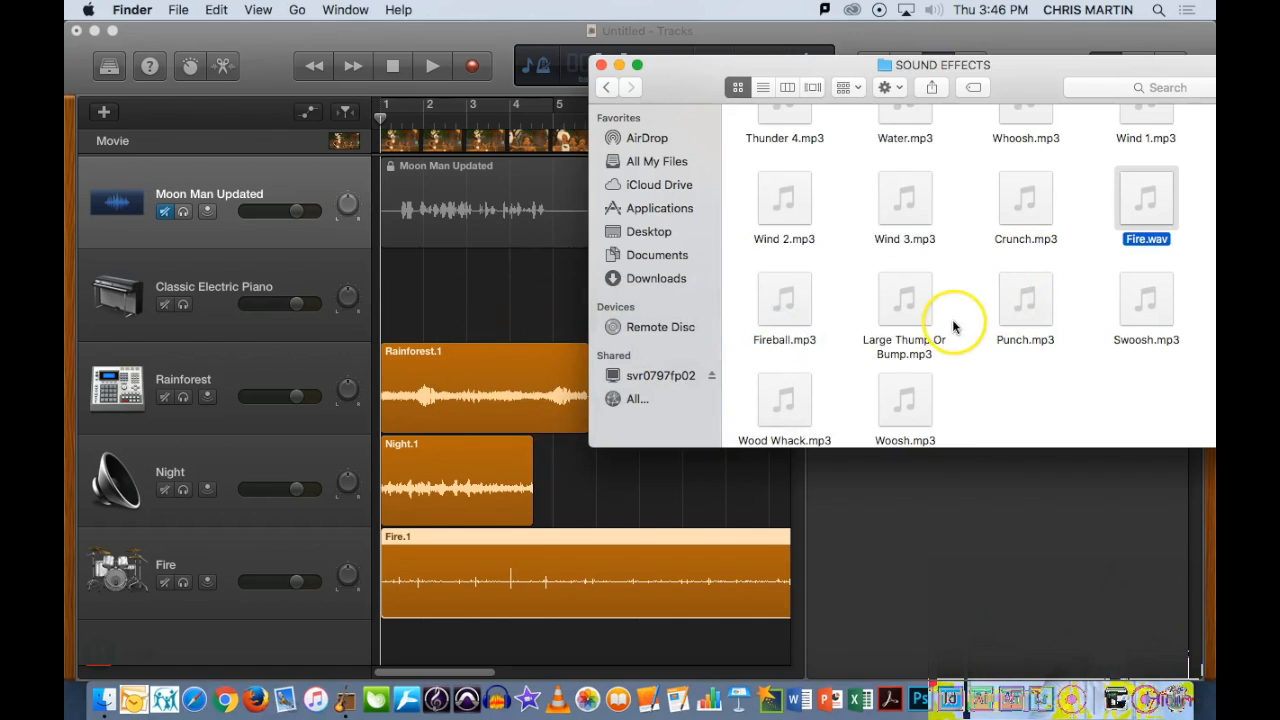
{"action": "scroll", "coordinate": [945, 328], "scroll_direction": "up", "scroll_amount": 3}
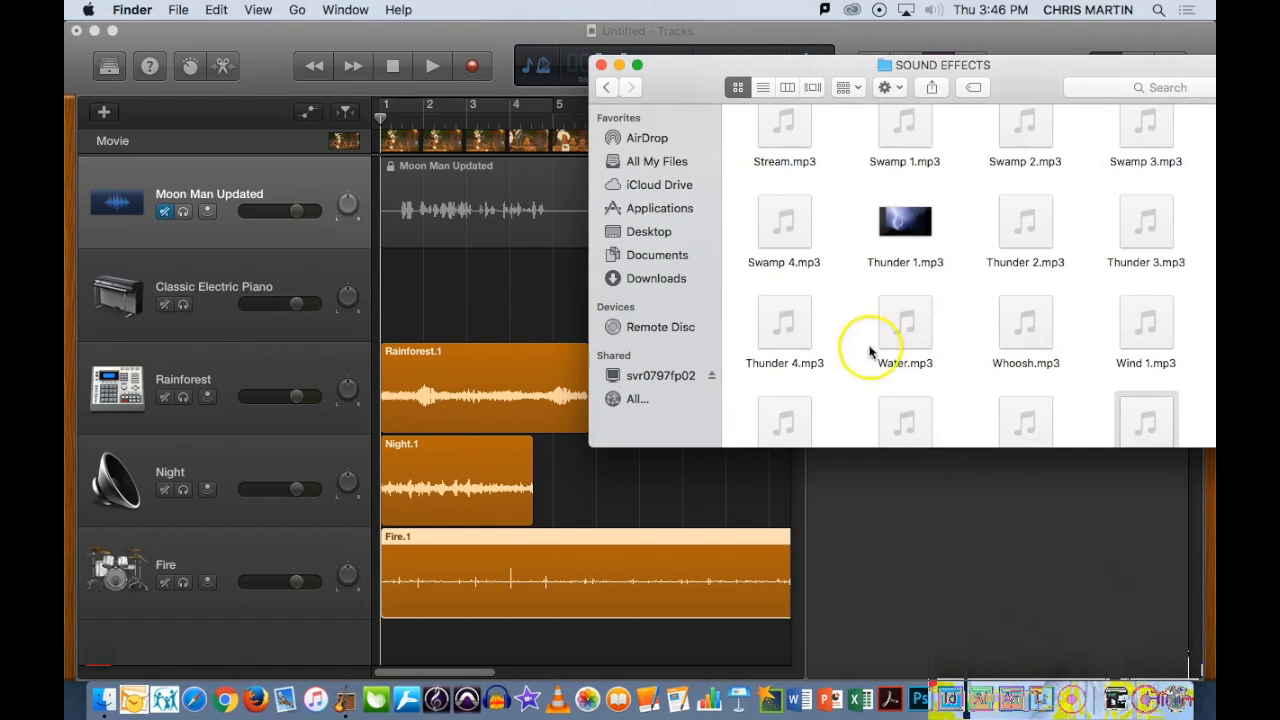
{"action": "left_click_drag", "start_coordinate": [903, 317], "coordinate": [392, 634]}
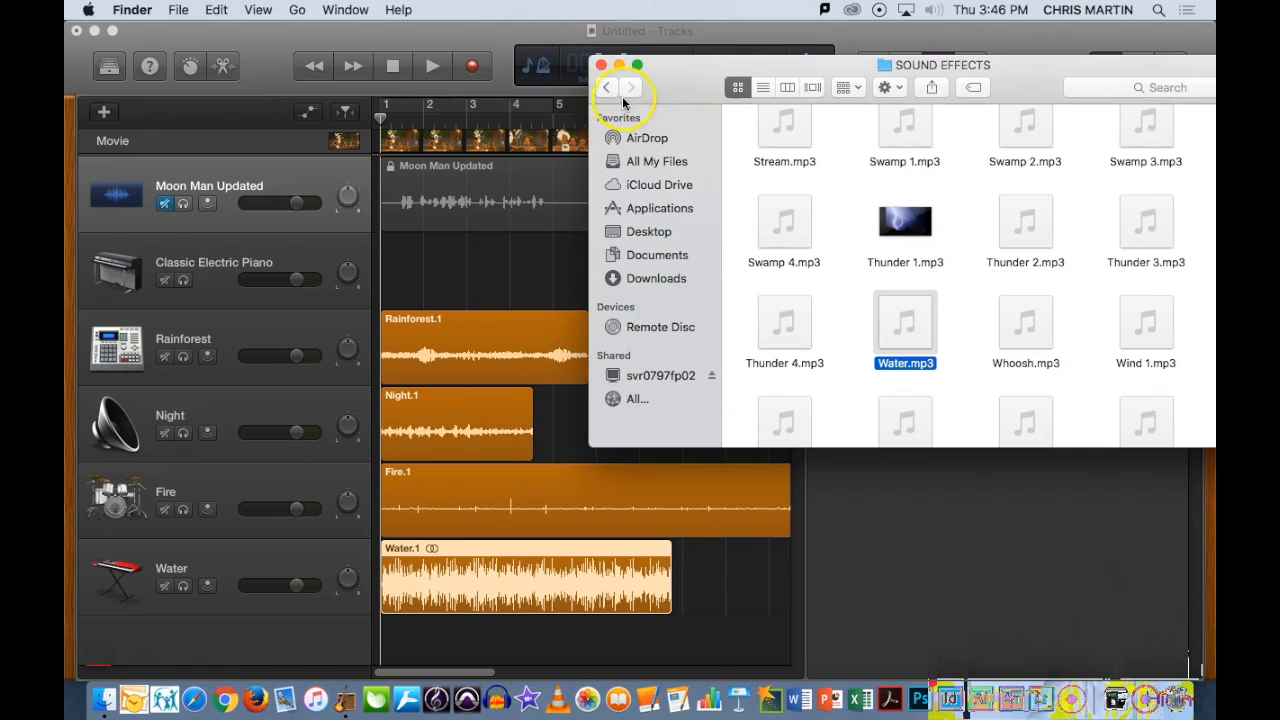
Switch back to GarageBand, hide the Note Pad and zoom the timeline out to fit the whole Moon Man Updated video
{"action": "left_click_drag", "start_coordinate": [670, 68], "coordinate": [866, 233]}
{"action": "left_click", "coordinate": [658, 300]}
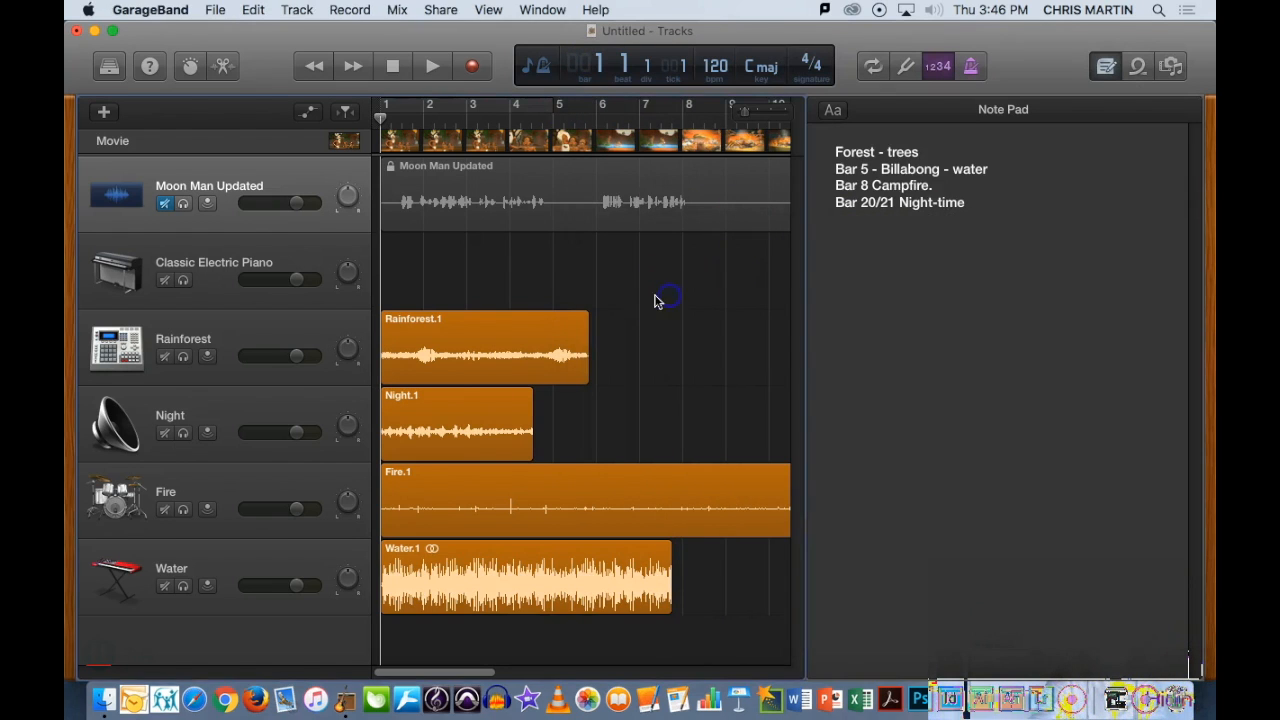
{"action": "left_click", "coordinate": [527, 342]}
{"action": "left_click", "coordinate": [1090, 70]}
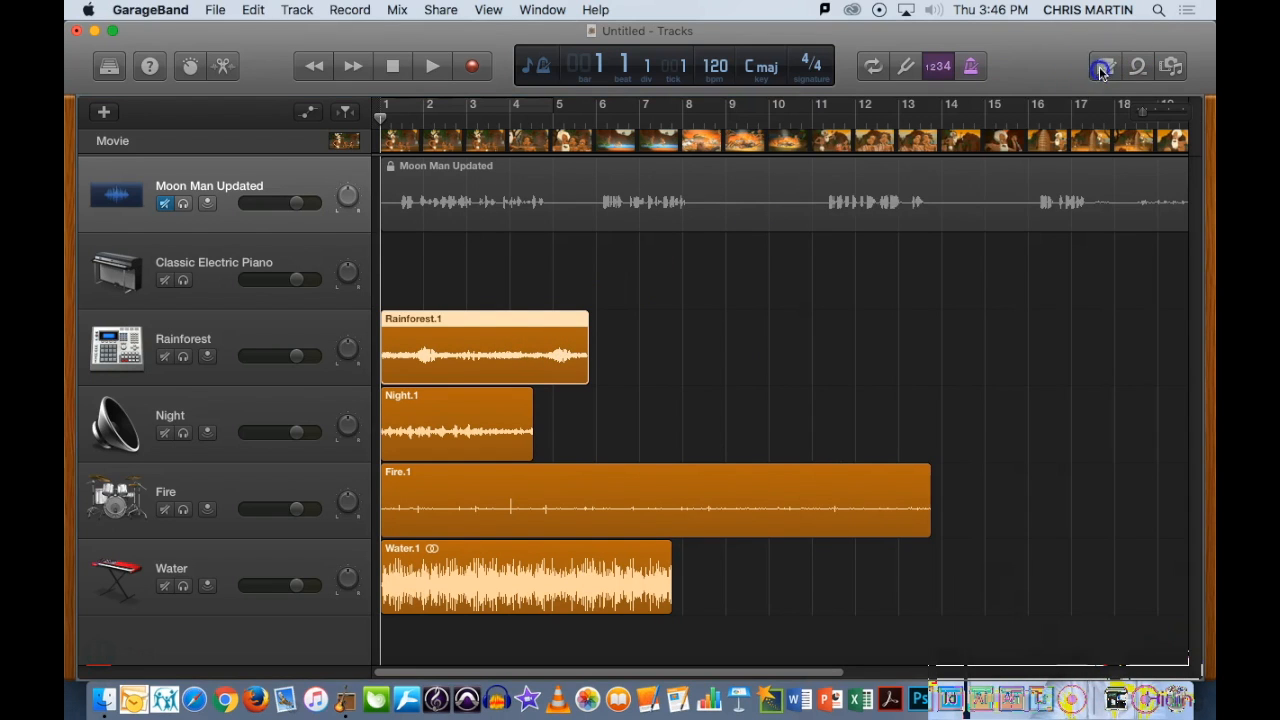
{"action": "left_click", "coordinate": [1140, 114]}
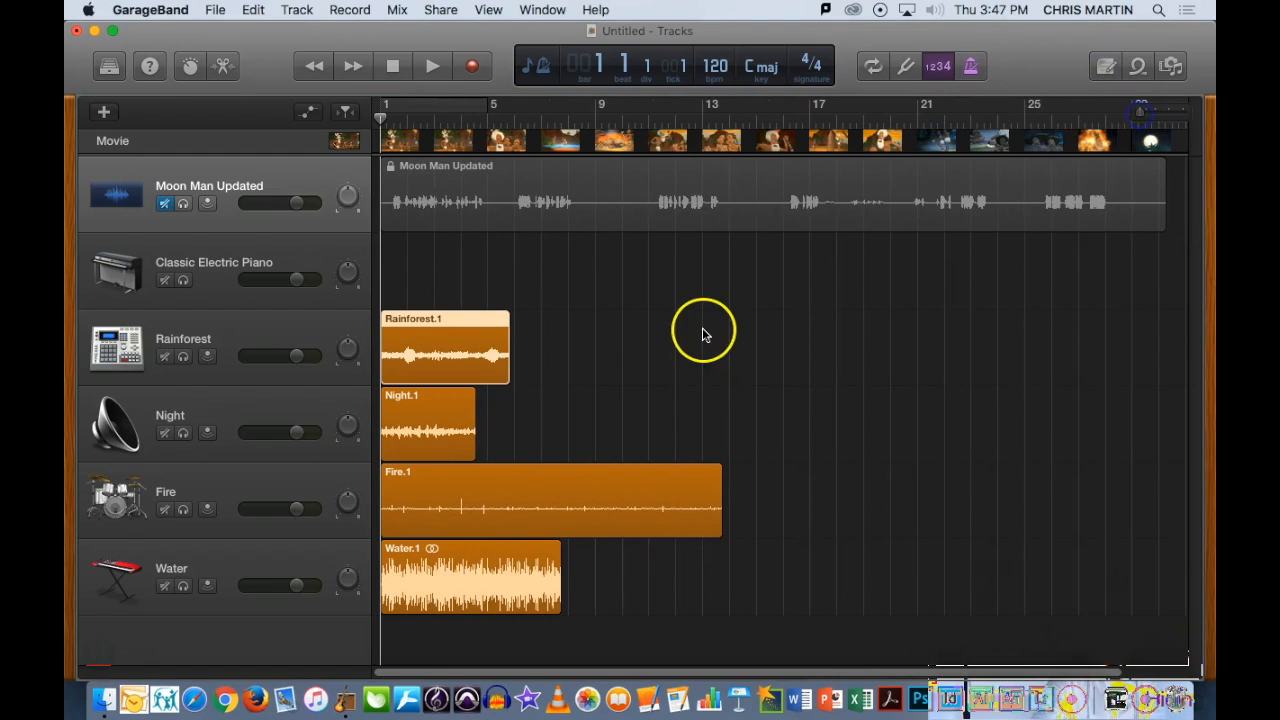
Solo the Rainforest track and loop its region out to about bar 30, near the end of the video
{"action": "left_click", "coordinate": [253, 331]}
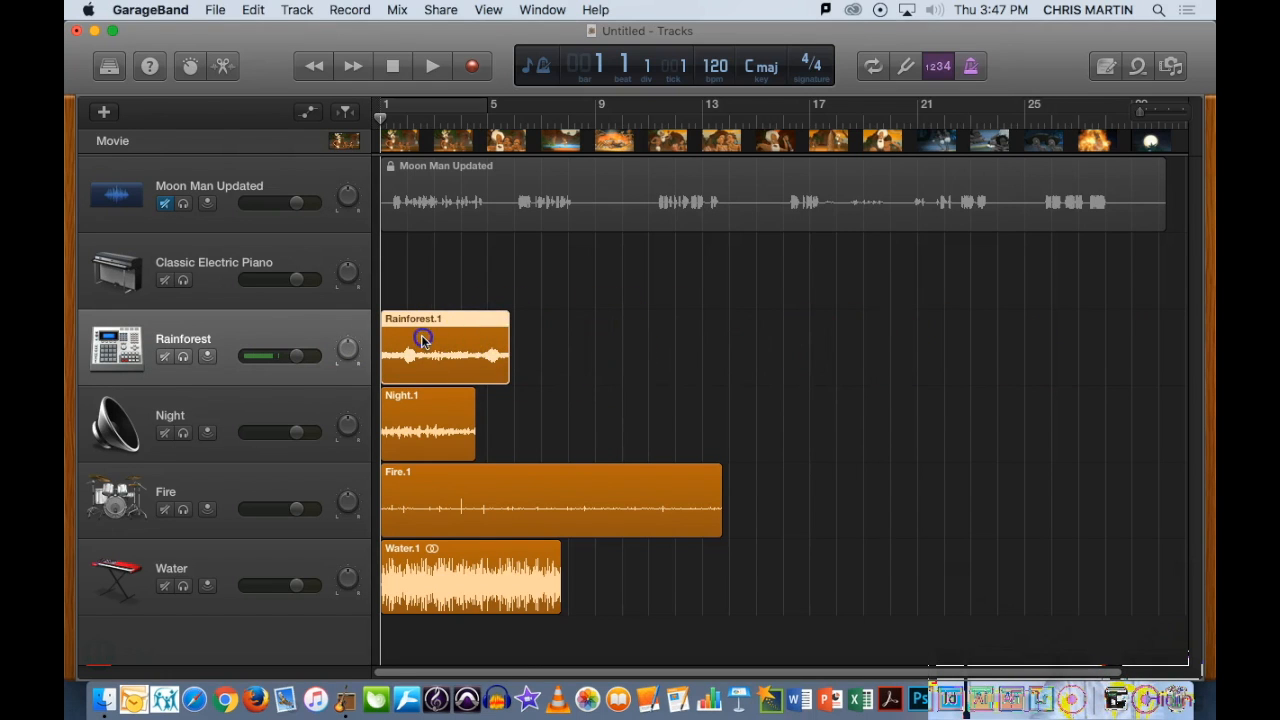
{"action": "mouse_move", "coordinate": [437, 322]}
{"action": "left_mouse_down"}
{"action": "mouse_move", "coordinate": [474, 317]}
{"action": "mouse_move", "coordinate": [417, 317]}
{"action": "left_mouse_up"}
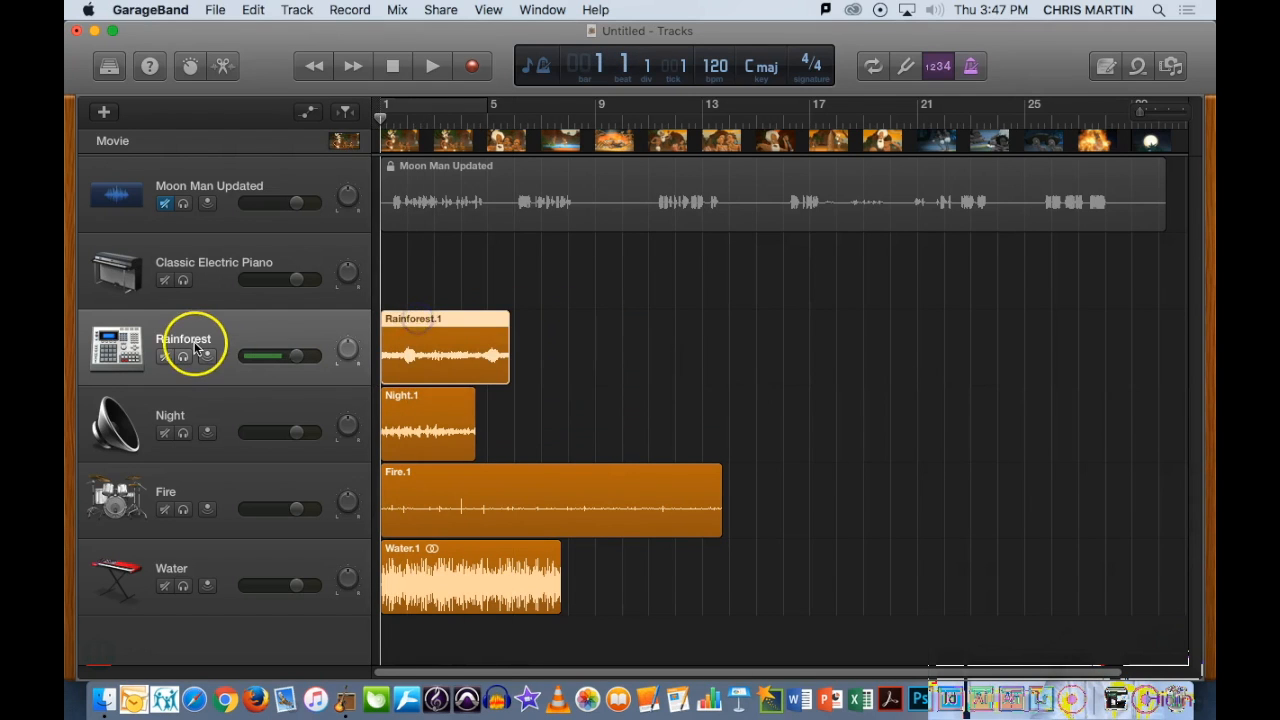
{"action": "left_click", "coordinate": [183, 358]}
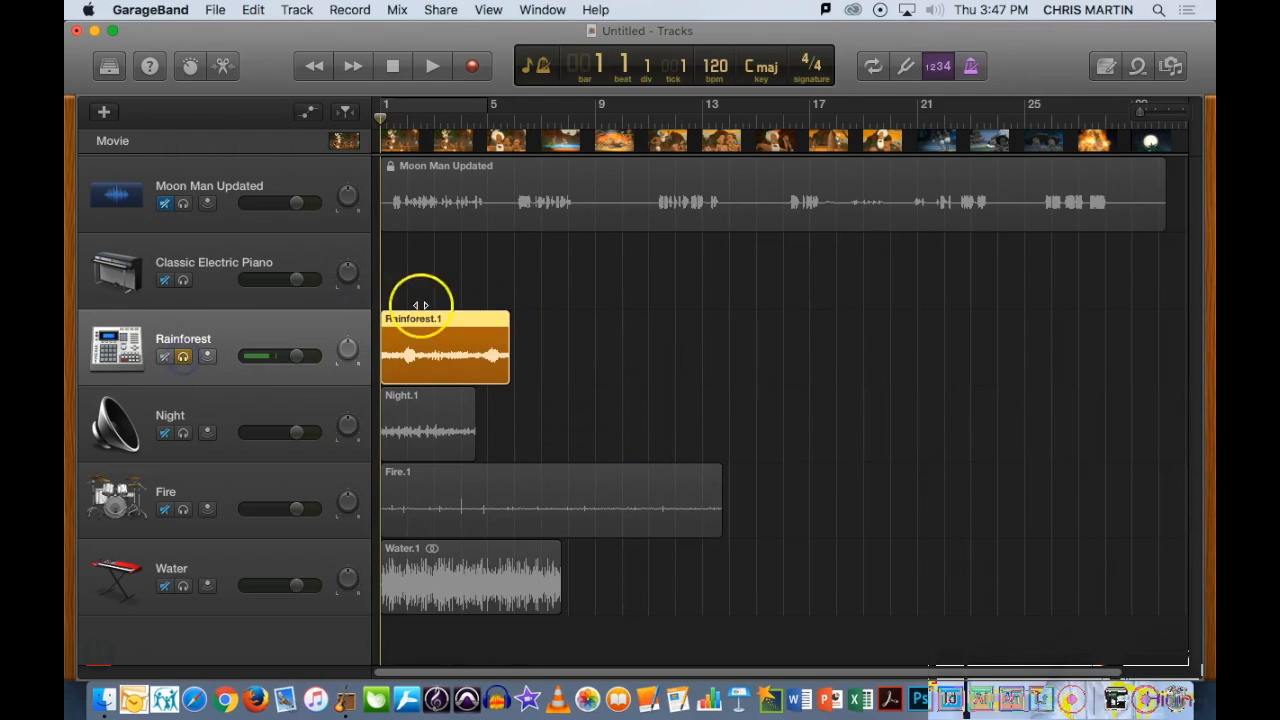
{"action": "left_click_drag", "start_coordinate": [505, 313], "coordinate": [1088, 319]}
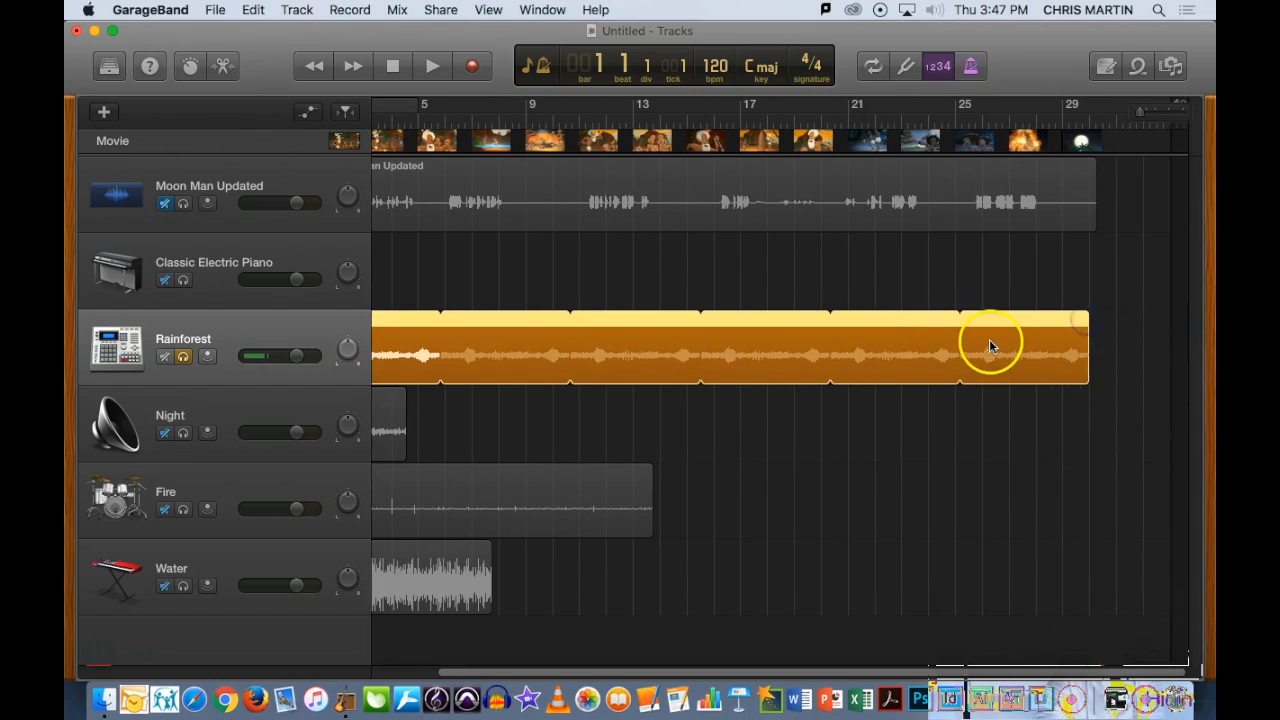
{"action": "scroll", "coordinate": [991, 346], "scroll_direction": "left", "scroll_amount": 3}
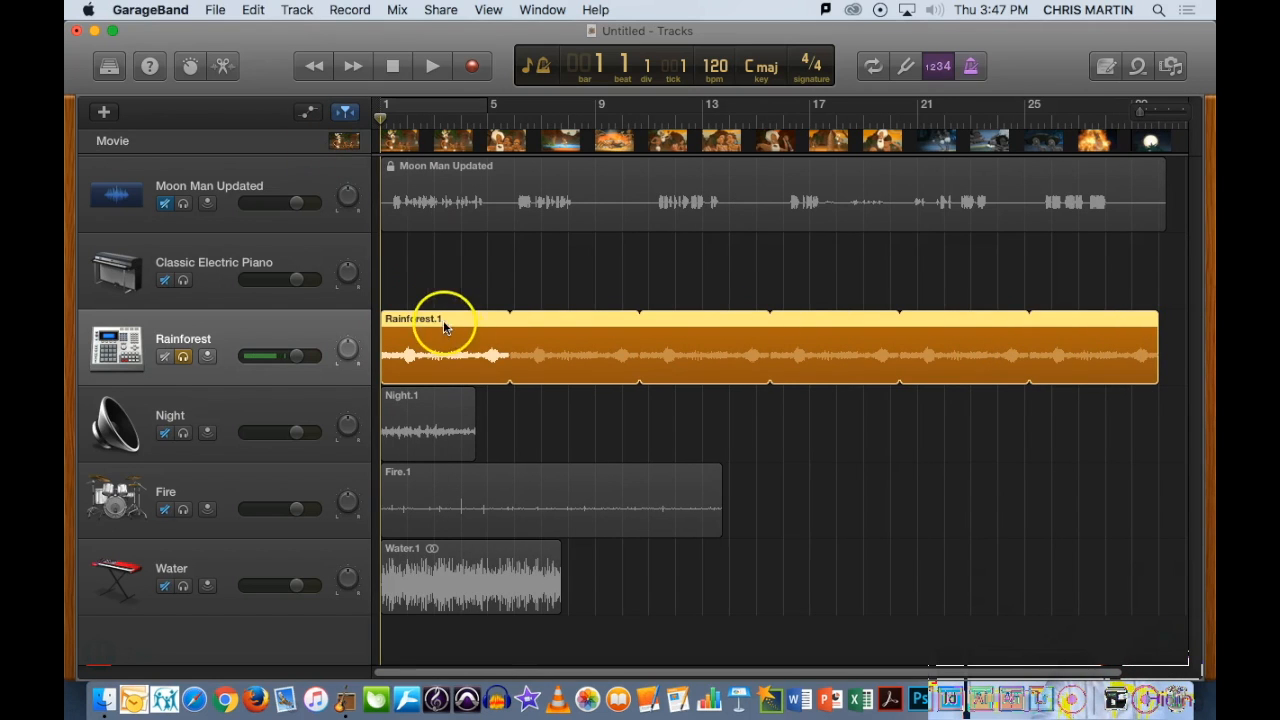
Open the movie in its own window, move it below the Rainforest region and briefly play the project from bar 1
{"action": "left_click", "coordinate": [352, 143]}
{"action": "left_click_drag", "start_coordinate": [684, 334], "coordinate": [801, 433]}
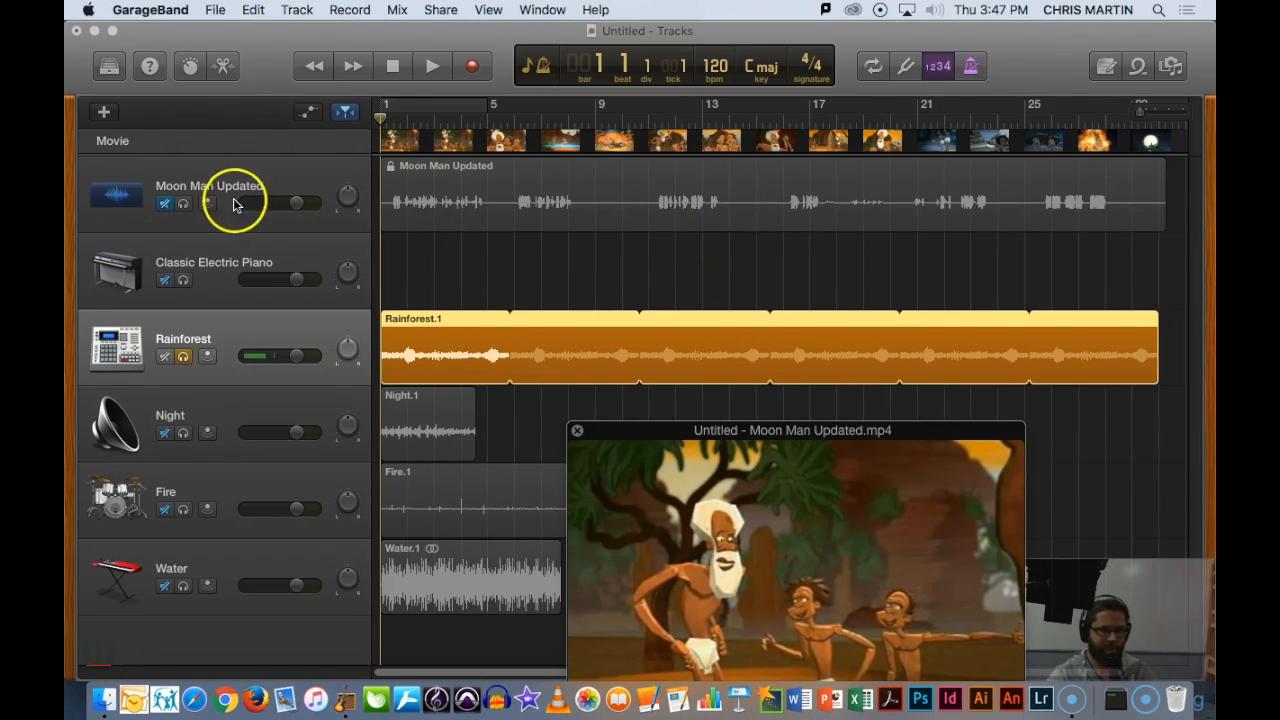
{"action": "key", "text": "space"}
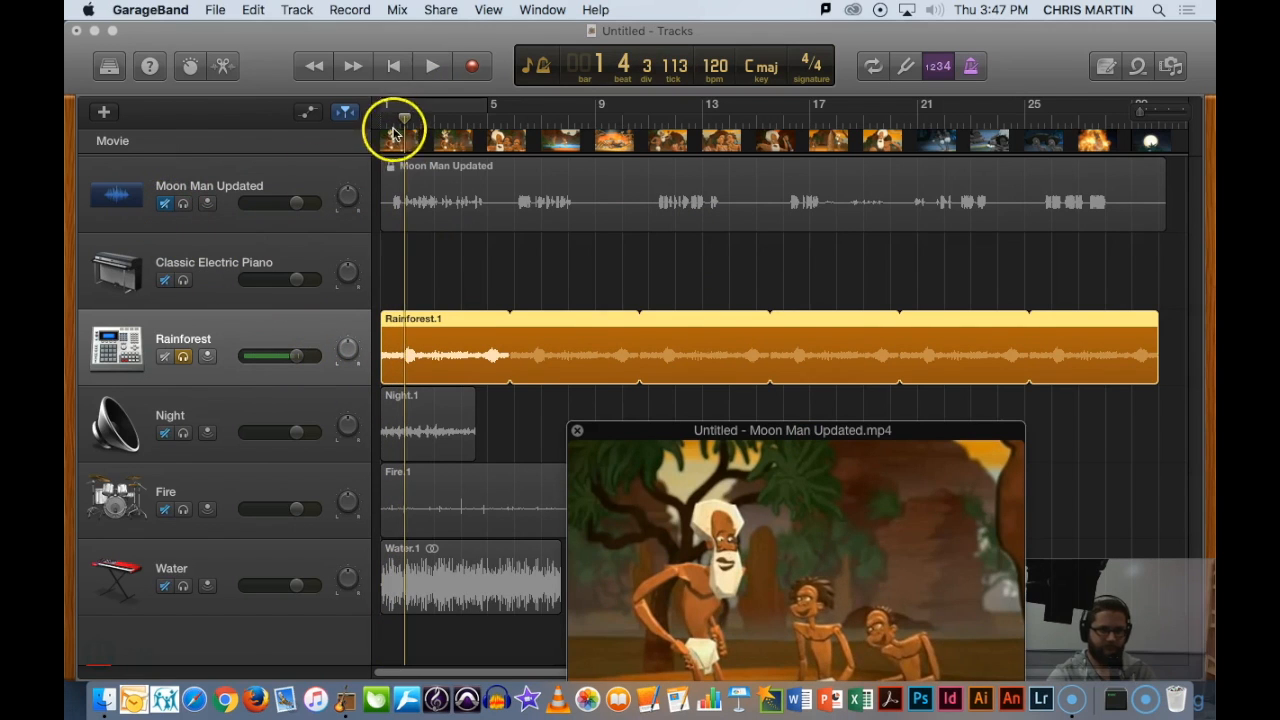
{"action": "key", "text": "space"}
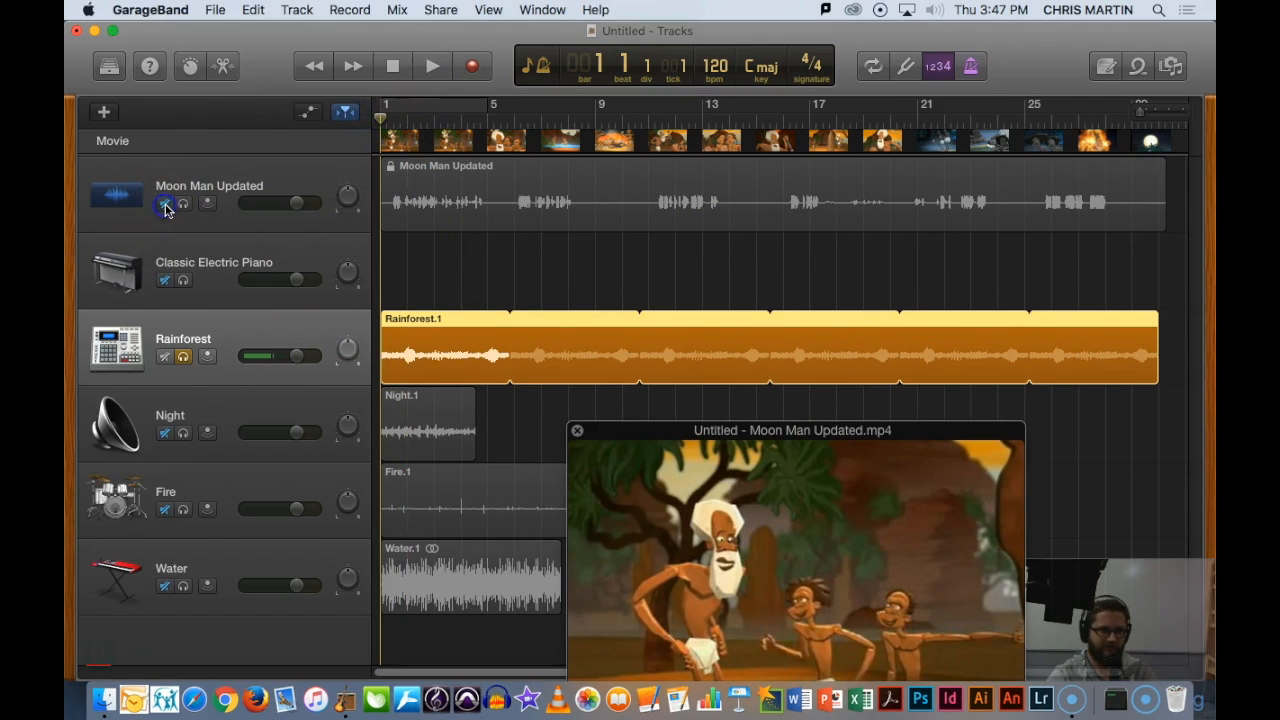
Solo the Moon Man Updated track together with Rainforest and play both from bar 1
{"action": "left_click", "coordinate": [180, 206]}
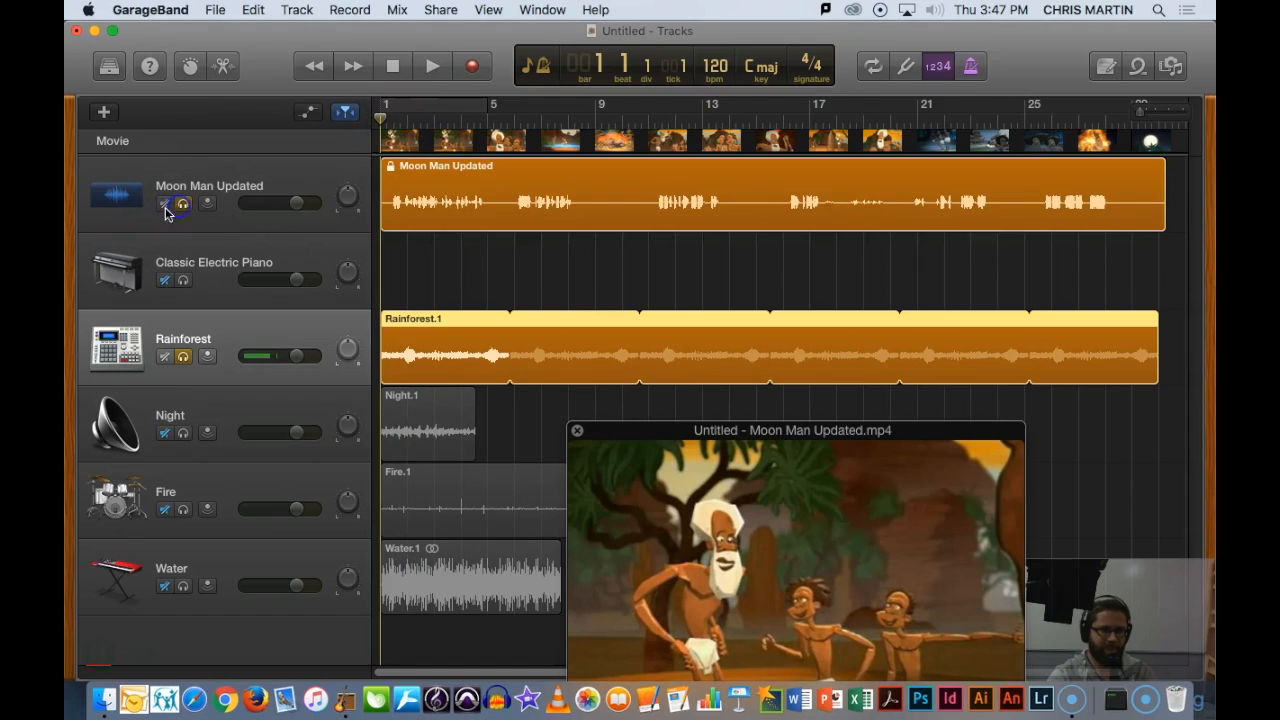
{"action": "left_click", "coordinate": [182, 205]}
{"action": "left_click", "coordinate": [180, 206]}
{"action": "key", "text": "space"}
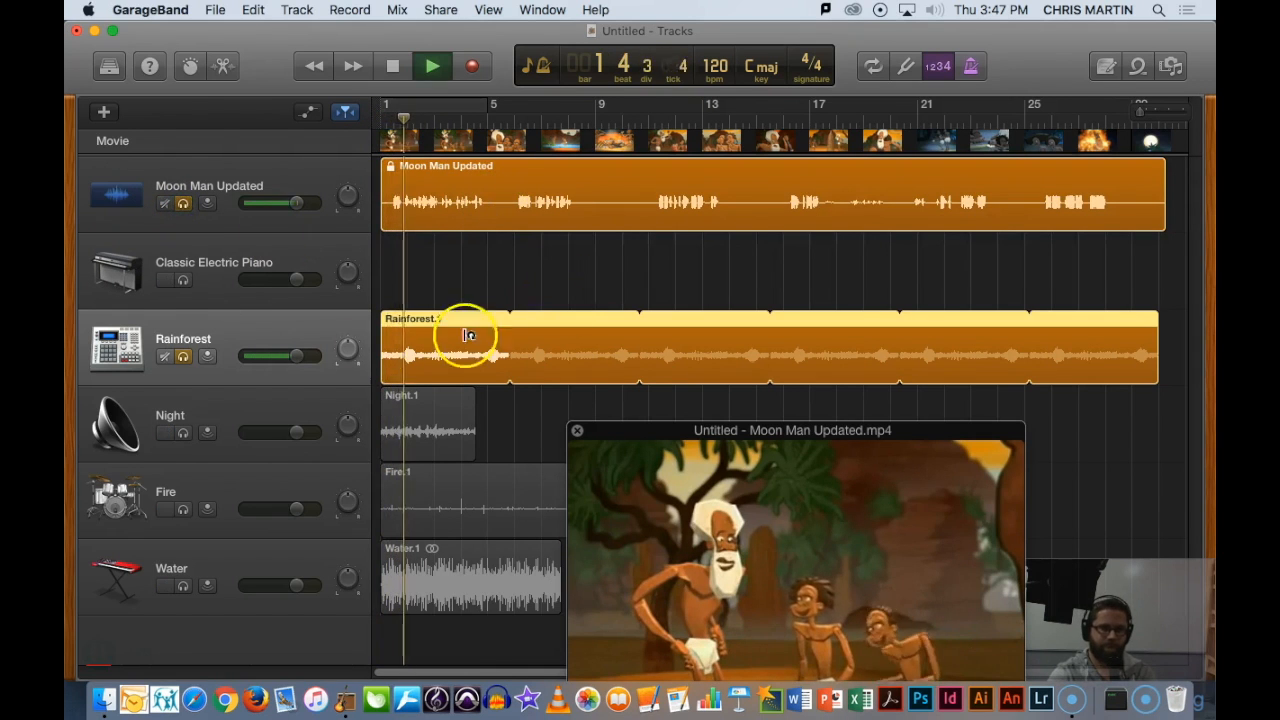
Lower the Rainforest track's volume beneath the narration and play on to about bar 8 to check the balance
{"action": "key", "text": "space"}
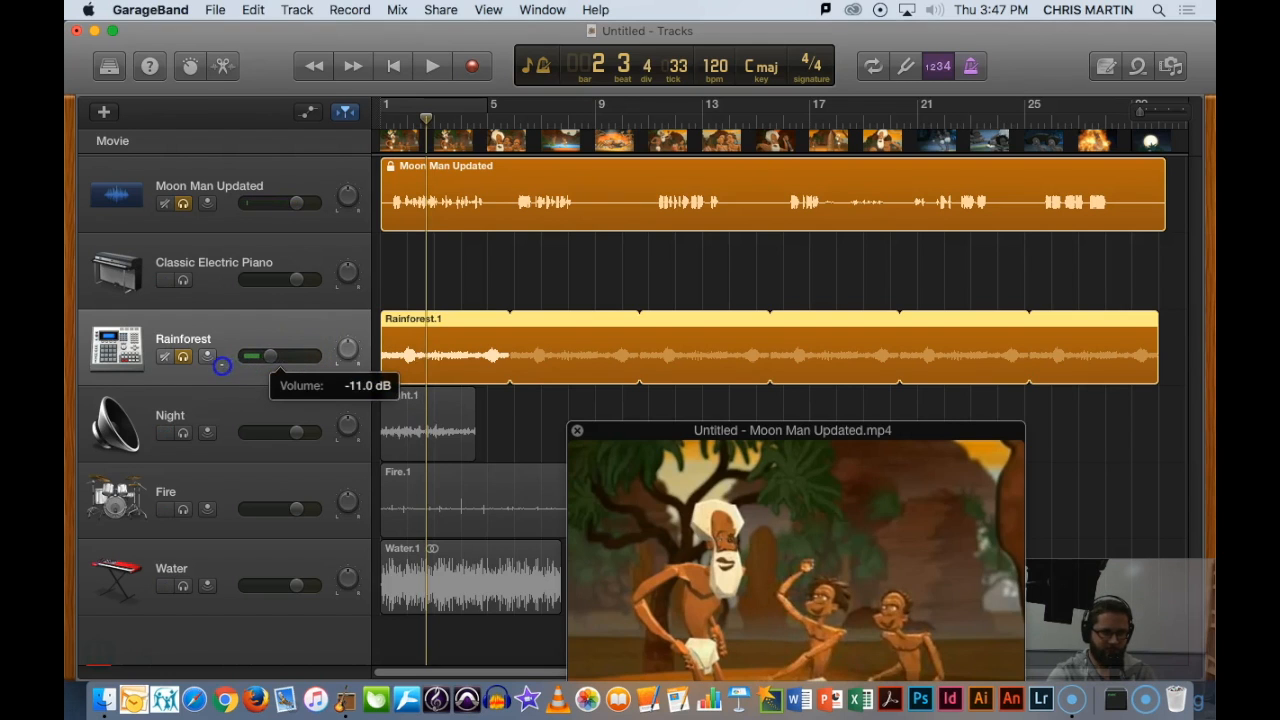
{"action": "key", "text": "space"}
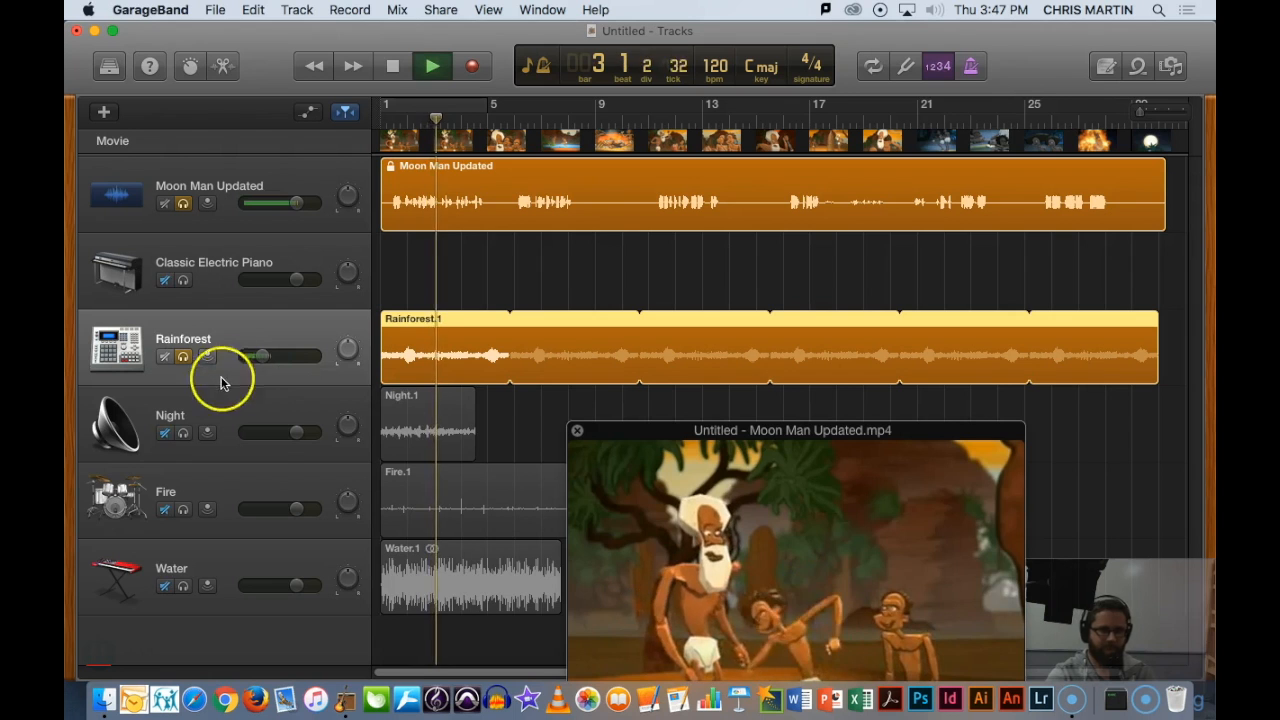
{"action": "left_click_drag", "start_coordinate": [258, 360], "coordinate": [262, 368]}
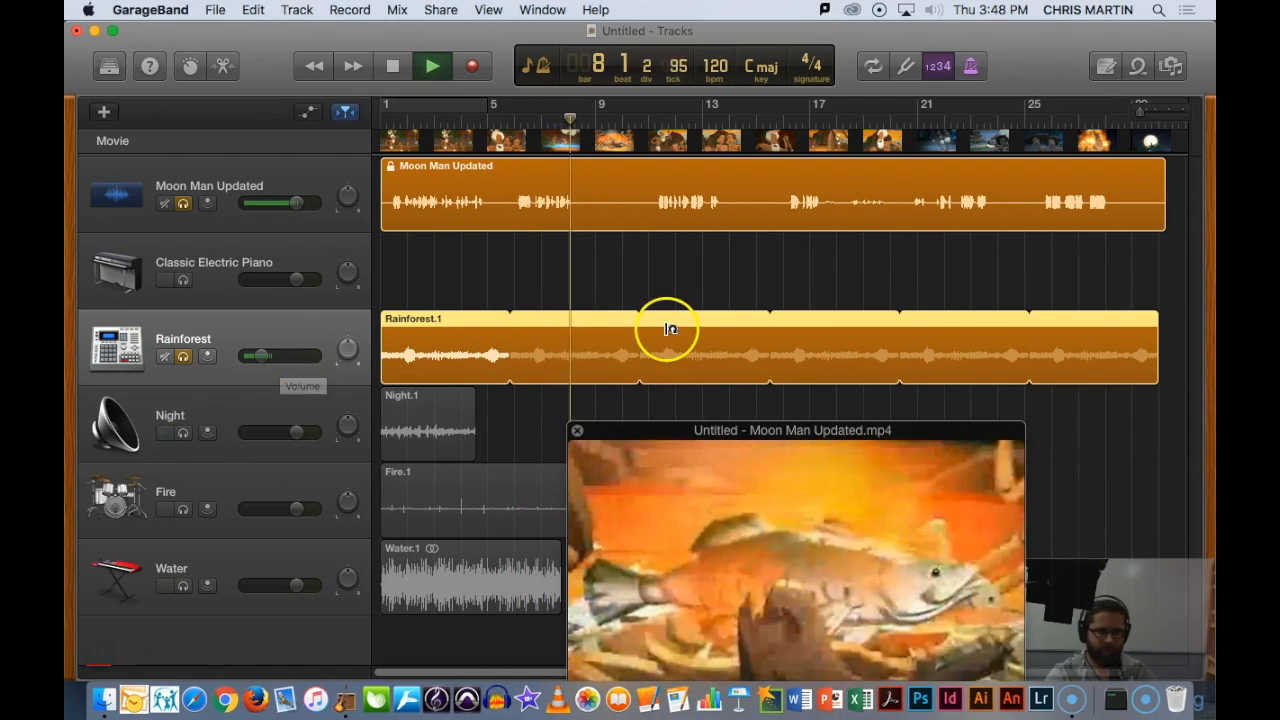
{"action": "key", "text": "space"}
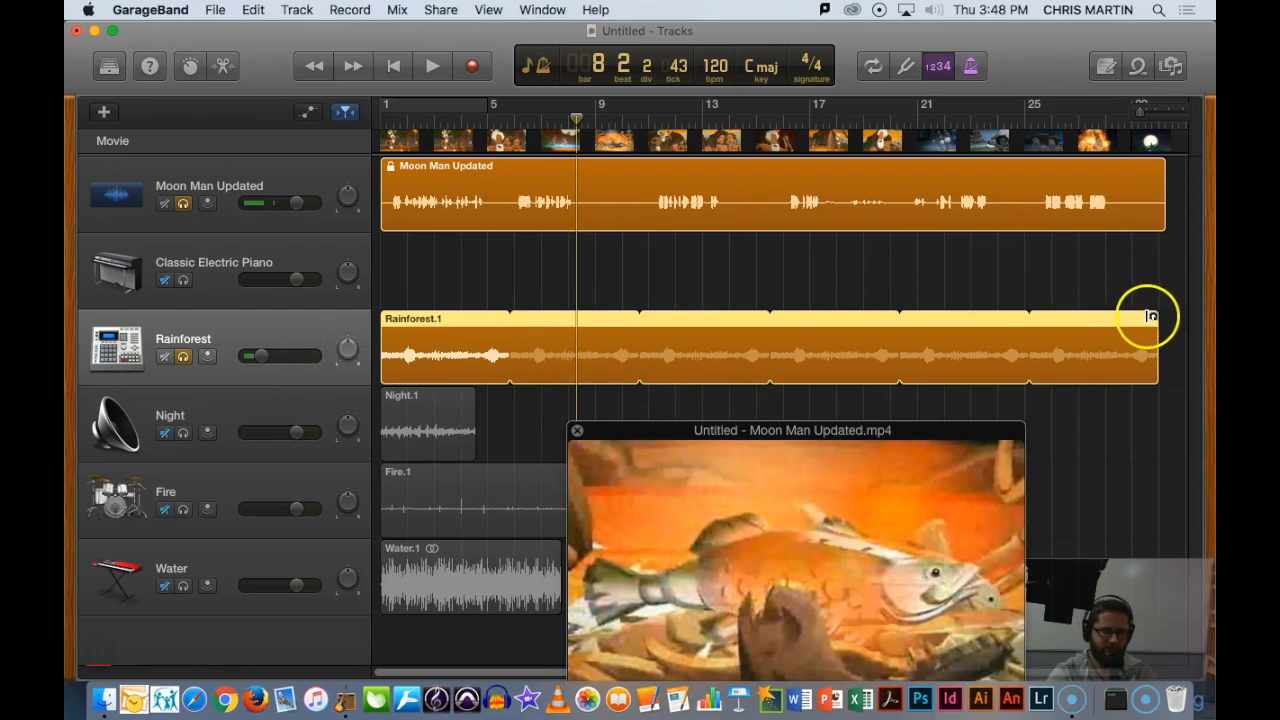
Reposition the movie window below the Rainforest track and solo the Night track as well
{"action": "left_click_drag", "start_coordinate": [786, 430], "coordinate": [909, 420]}
{"action": "left_click_drag", "start_coordinate": [731, 423], "coordinate": [635, 435]}
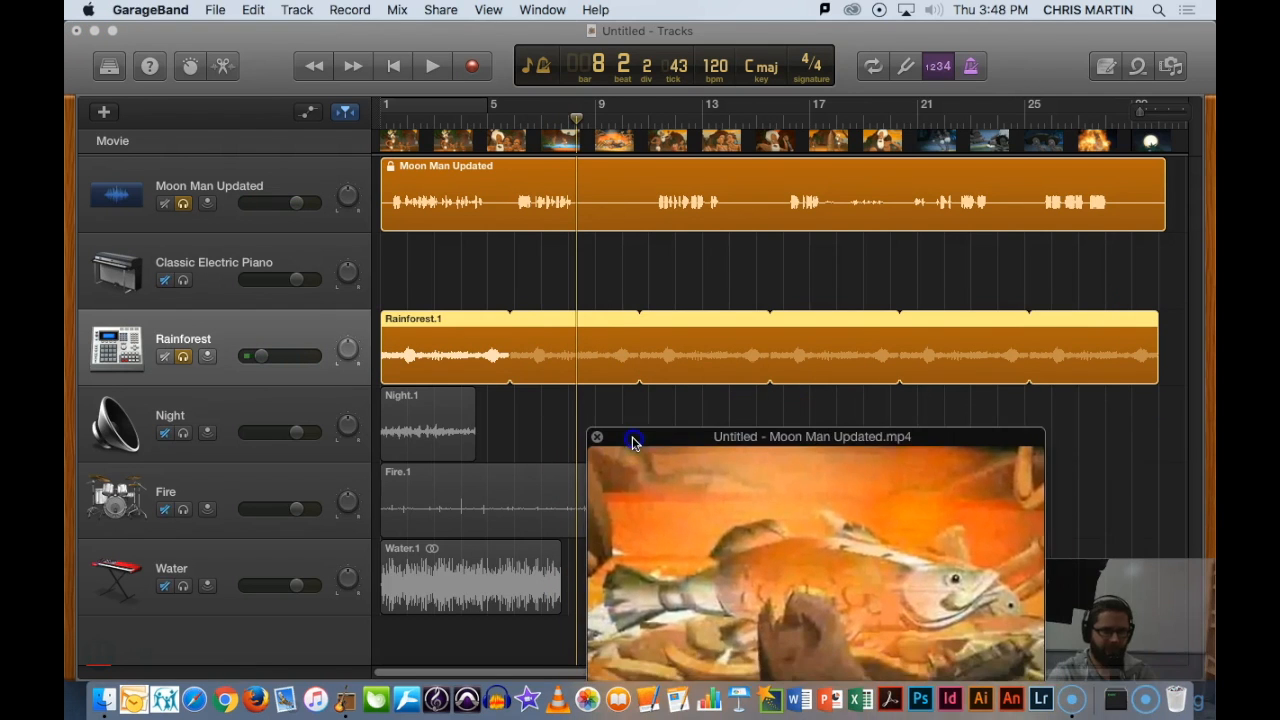
{"action": "left_click", "coordinate": [275, 405]}
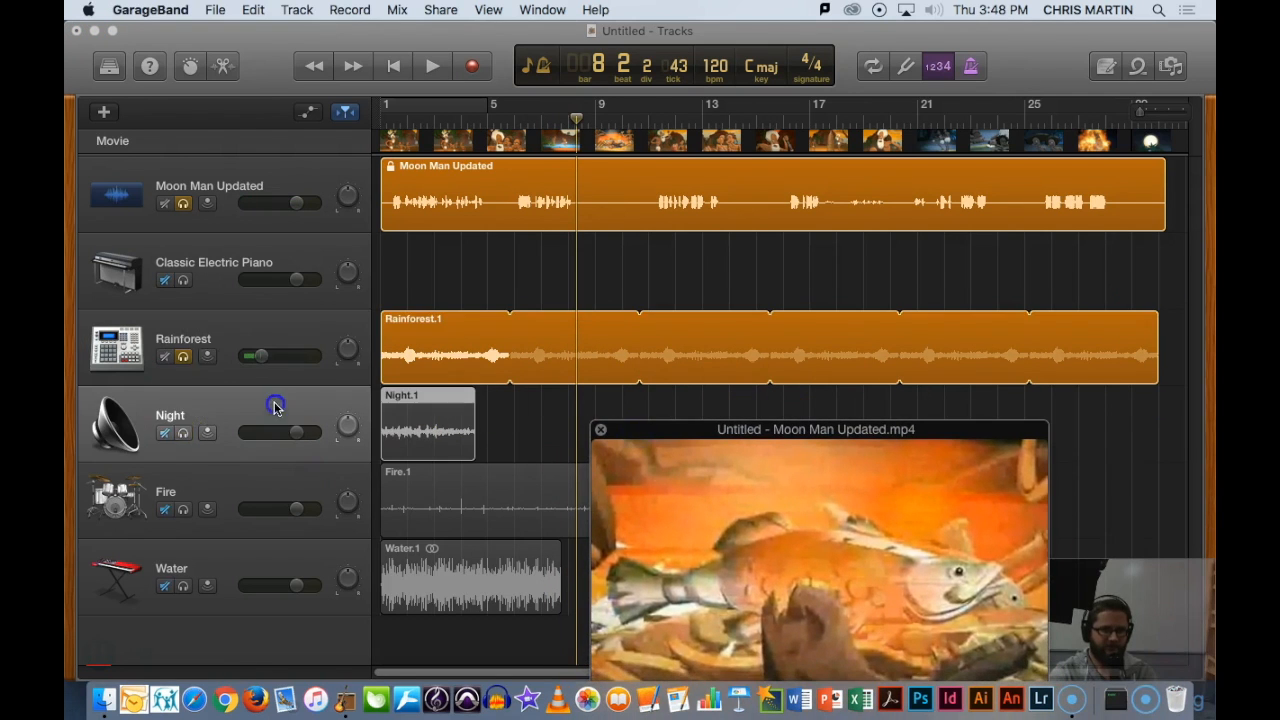
{"action": "left_click", "coordinate": [184, 433]}
Move the Night region to start around bar 20 and loop it to about bar 30, near the video's end
{"action": "left_click_drag", "start_coordinate": [438, 396], "coordinate": [783, 461]}
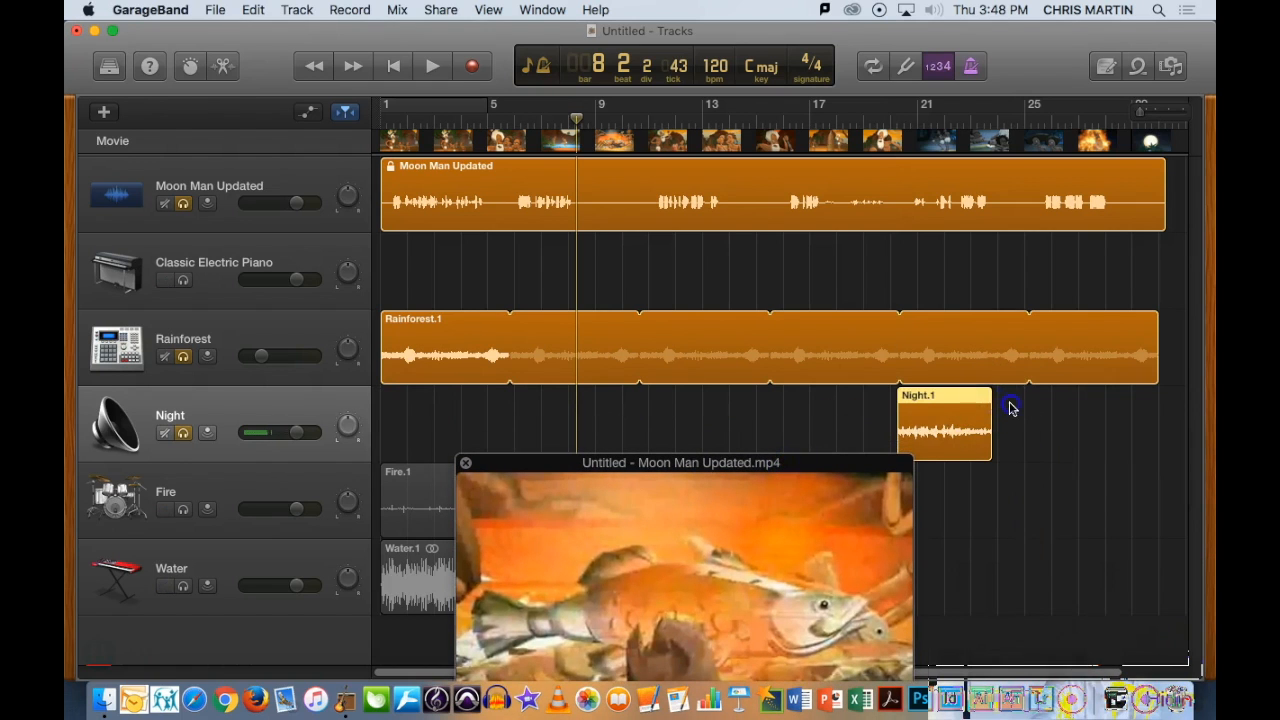
{"action": "left_click_drag", "start_coordinate": [990, 390], "coordinate": [1153, 404]}
Shorten the Rainforest loop so it stops at bar 21, slightly overlapping the start of the Night region
{"action": "left_click", "coordinate": [939, 348]}
{"action": "left_click_drag", "start_coordinate": [1152, 311], "coordinate": [920, 378]}
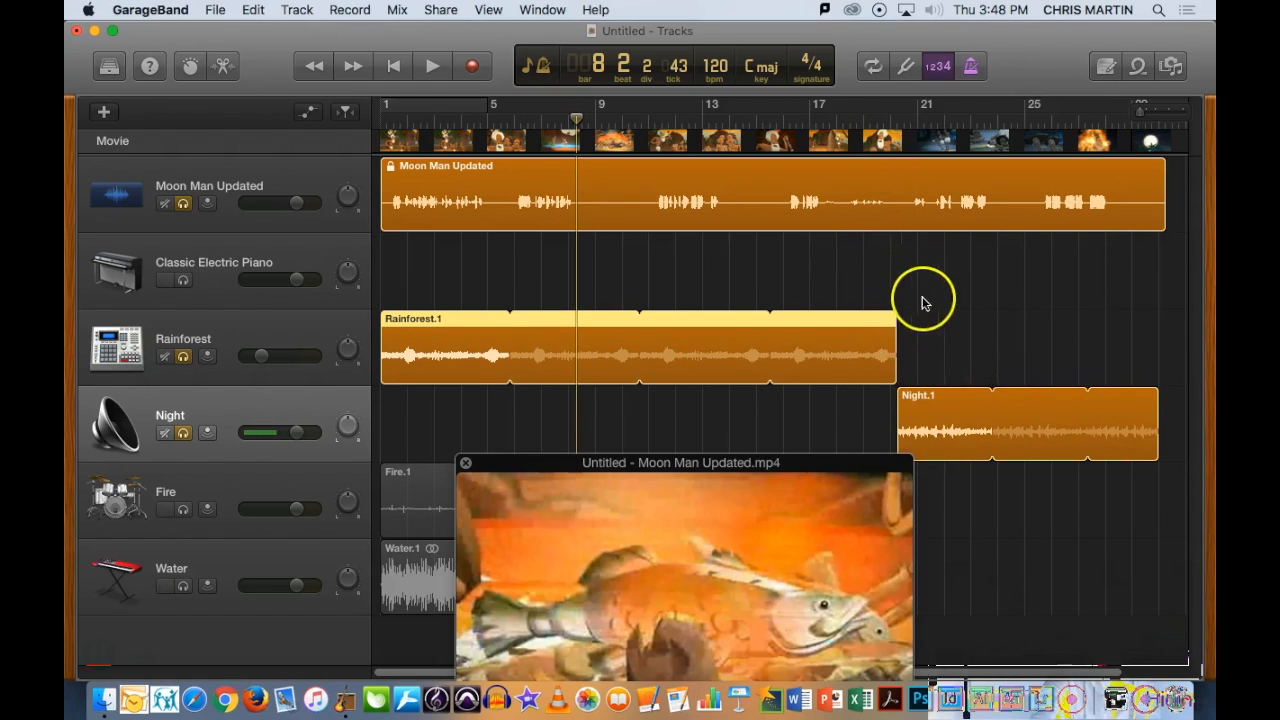
{"action": "left_click_drag", "start_coordinate": [897, 317], "coordinate": [915, 316]}
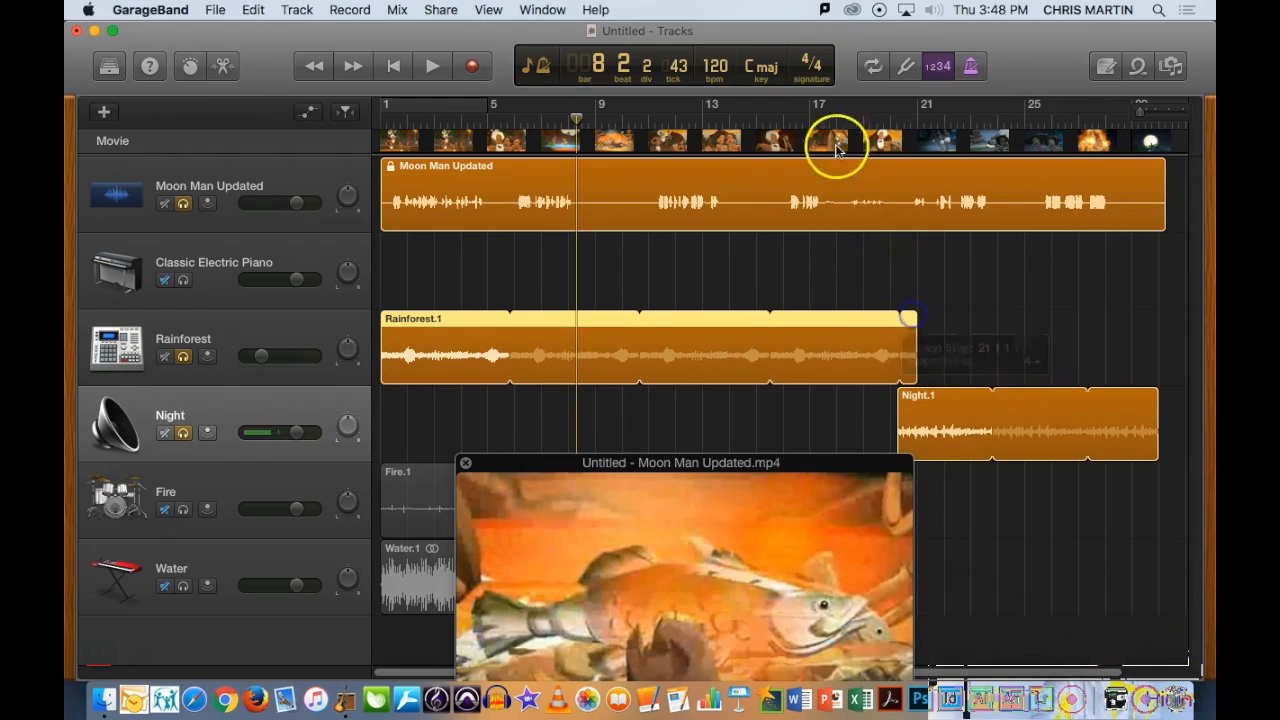
Play the changeover from Rainforest to Night and lower the Night track's volume to about -16 dB
{"action": "left_click", "coordinate": [883, 120]}
{"action": "key", "text": "space"}
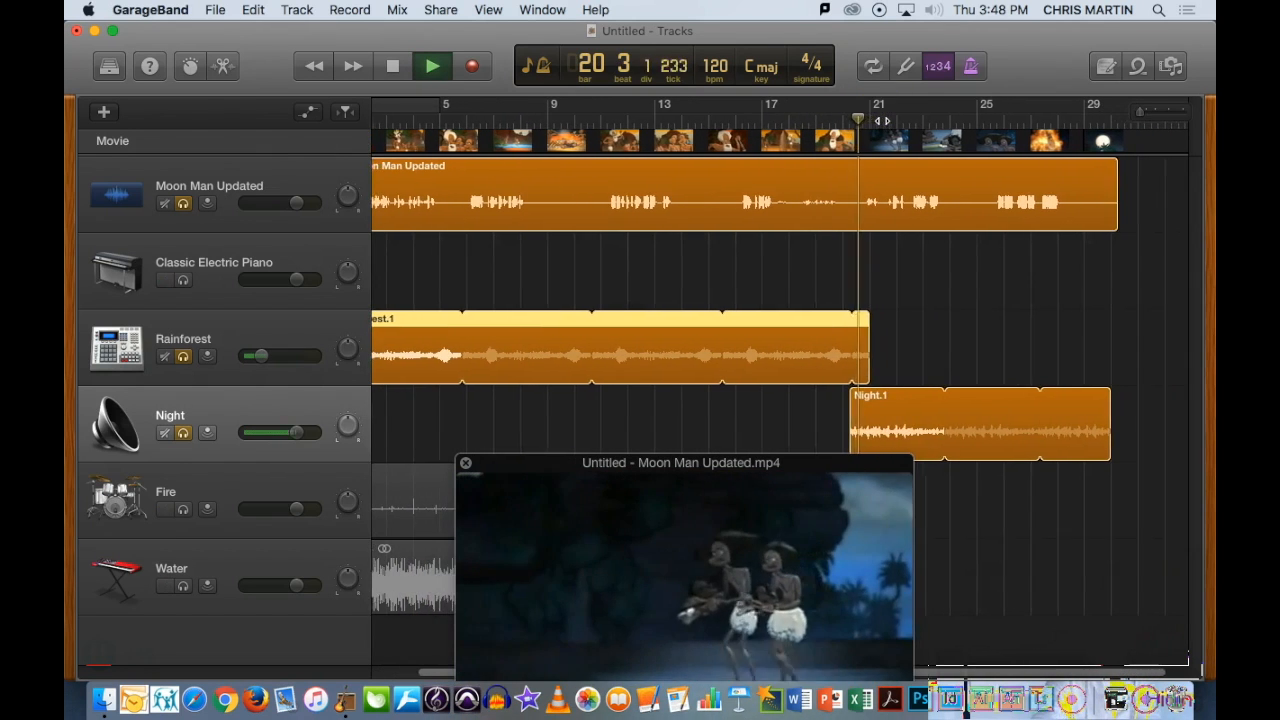
{"action": "key", "text": "space"}
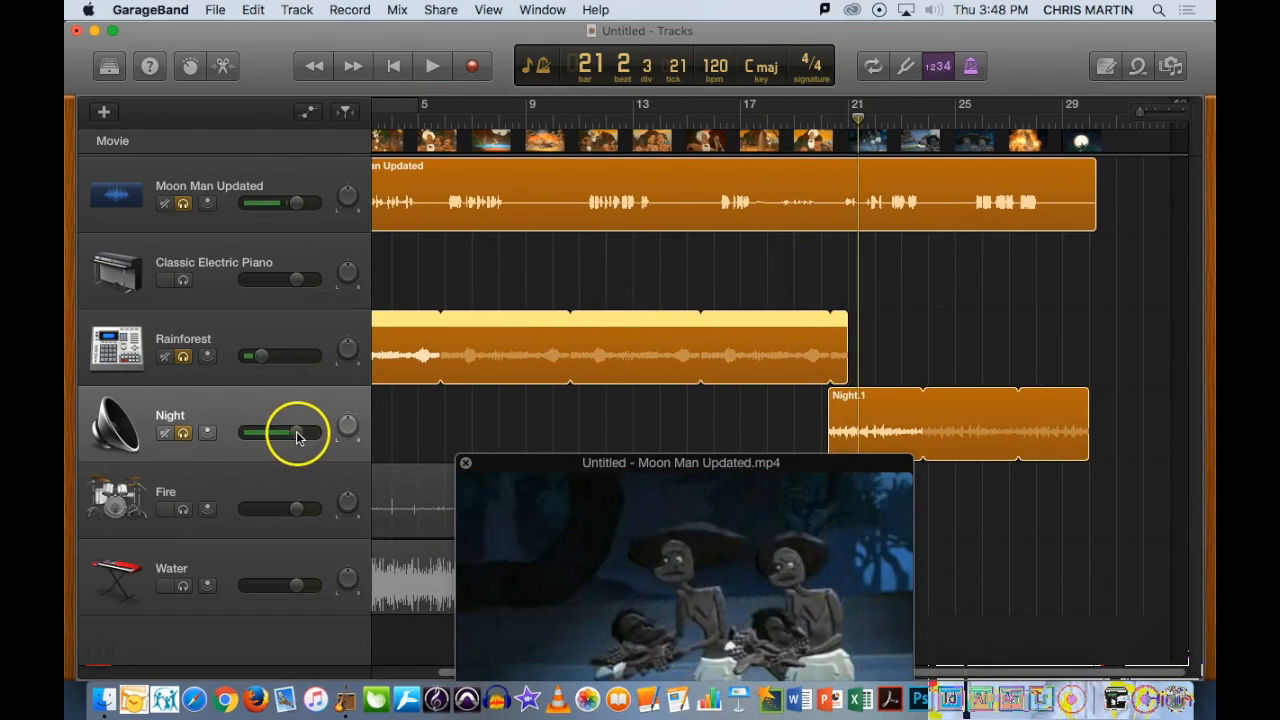
{"action": "left_click_drag", "start_coordinate": [297, 433], "coordinate": [258, 434]}
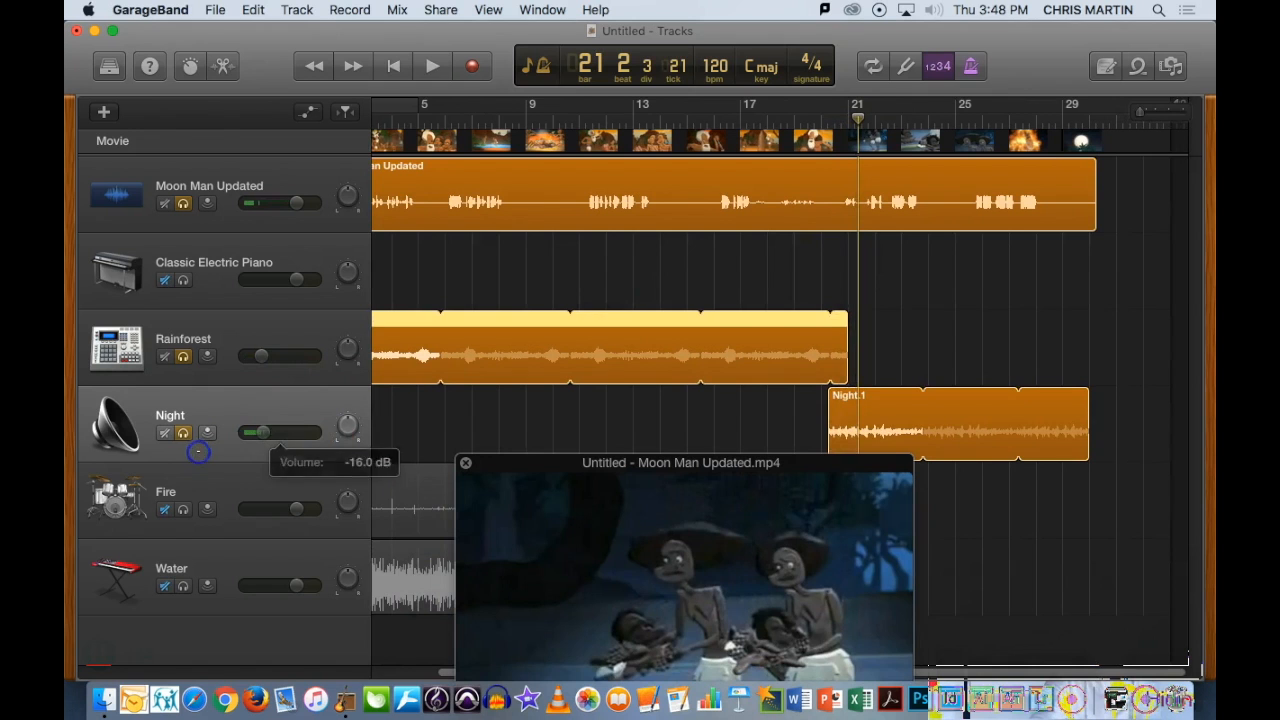
{"action": "key", "text": "space"}
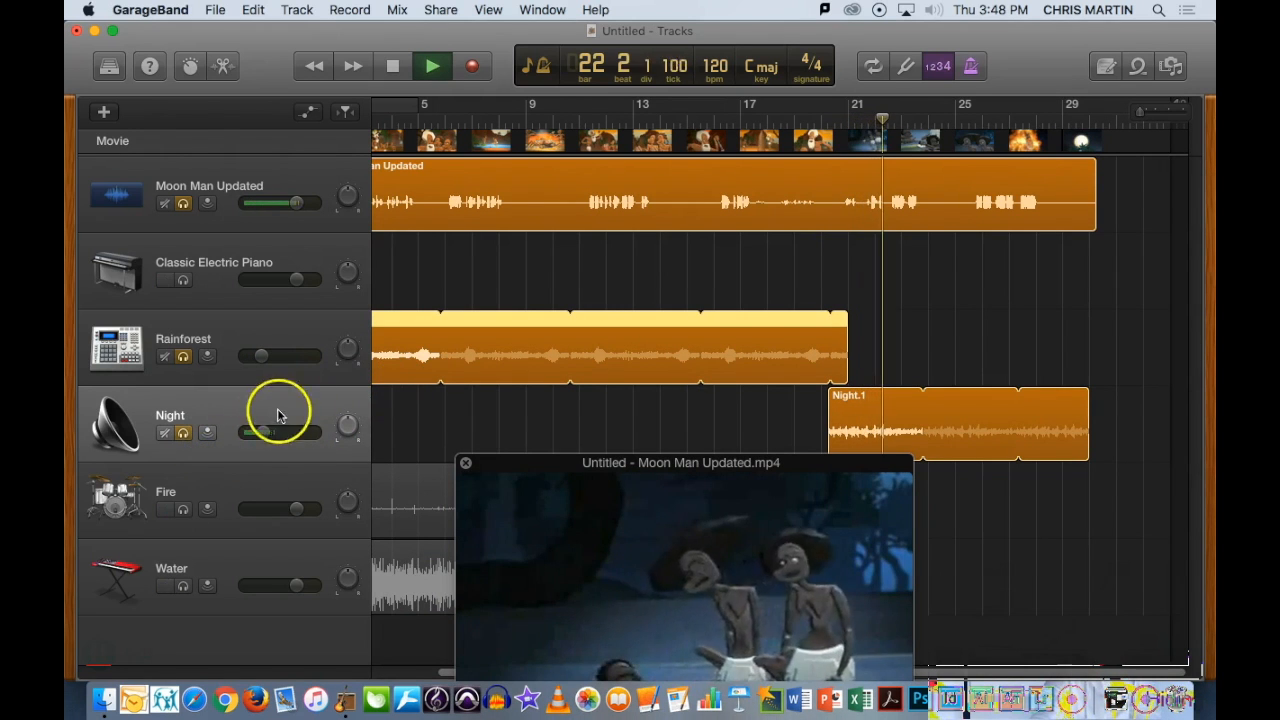
Move the movie window clear of the Fire track and solo the Fire track
{"action": "left_click_drag", "start_coordinate": [546, 463], "coordinate": [779, 481]}
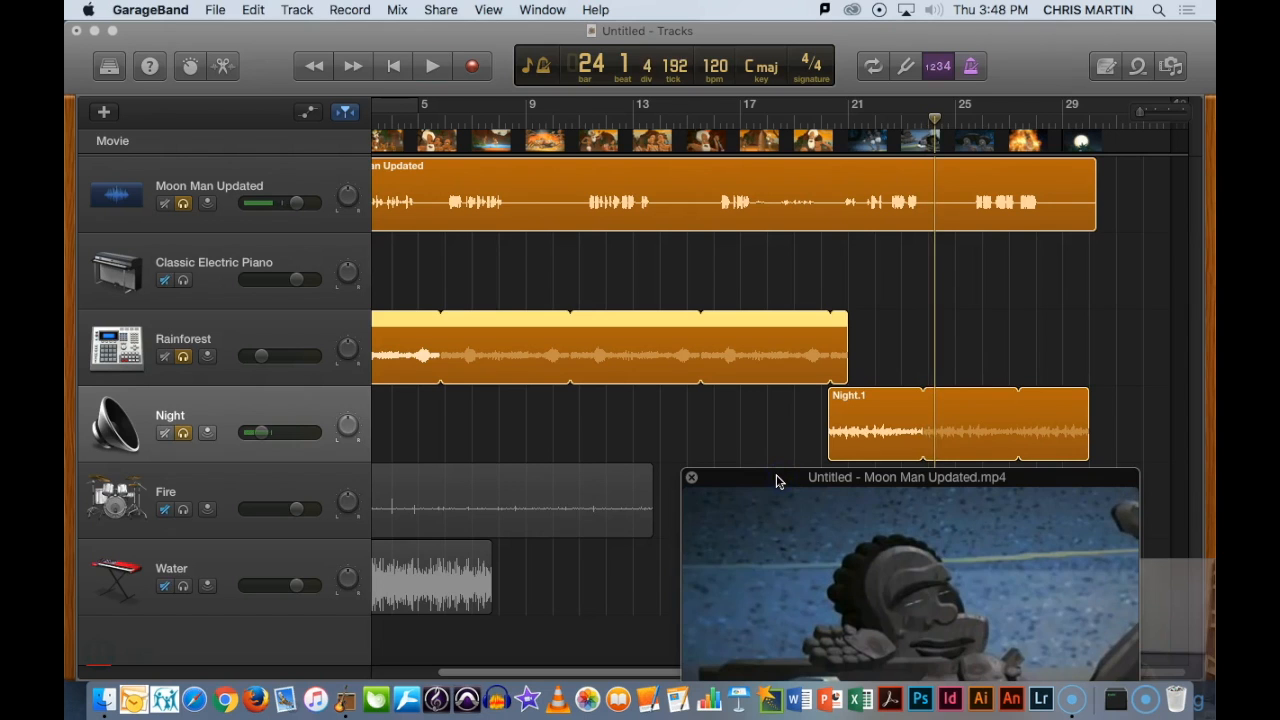
{"action": "left_click", "coordinate": [559, 497]}
{"action": "left_click", "coordinate": [184, 509]}
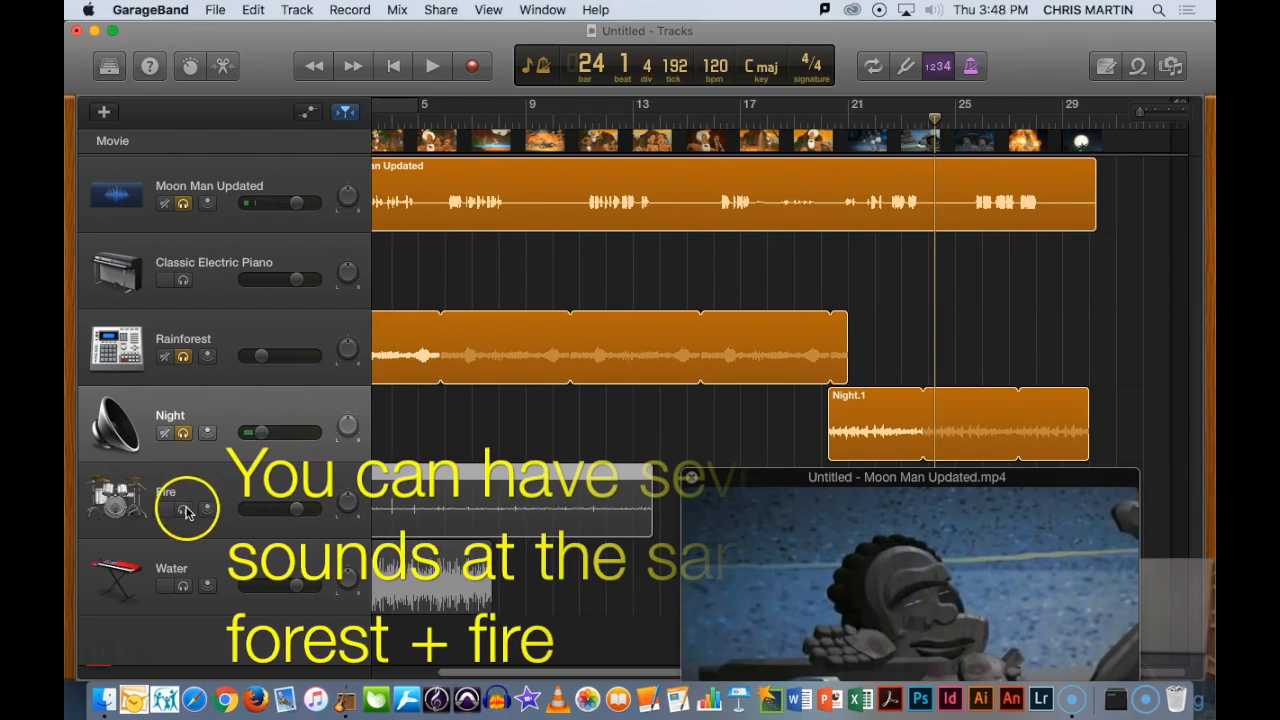
{"action": "left_click_drag", "start_coordinate": [514, 472], "coordinate": [703, 472]}
{"action": "left_click_drag", "start_coordinate": [784, 477], "coordinate": [815, 545]}
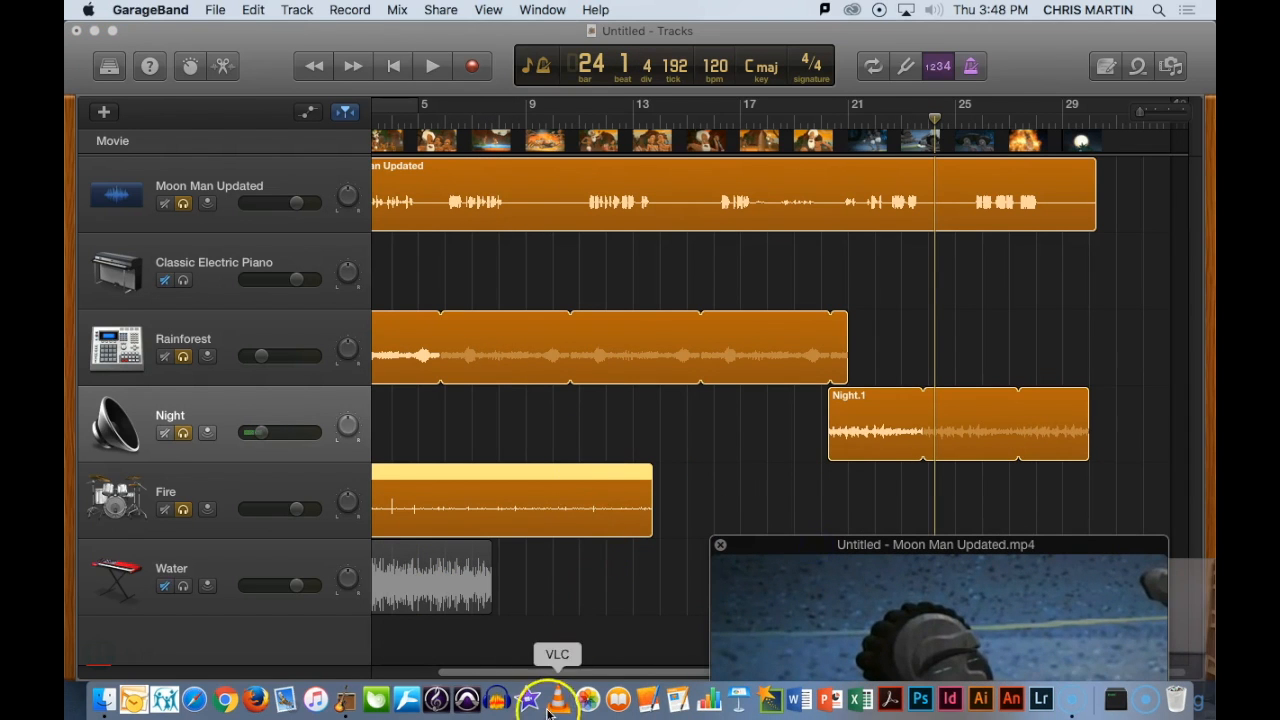
Move the Fire region to start at bar 8 for the campfire scene, shifting the movie window off that track
{"action": "left_click_drag", "start_coordinate": [575, 677], "coordinate": [446, 672]}
{"action": "left_click", "coordinate": [504, 430]}
{"action": "left_click_drag", "start_coordinate": [490, 488], "coordinate": [675, 487]}
{"action": "left_click_drag", "start_coordinate": [837, 549], "coordinate": [810, 157]}
{"action": "mouse_move", "coordinate": [652, 481]}
{"action": "left_mouse_down"}
{"action": "mouse_move", "coordinate": [635, 466]}
{"action": "mouse_move", "coordinate": [655, 470]}
{"action": "left_mouse_up"}
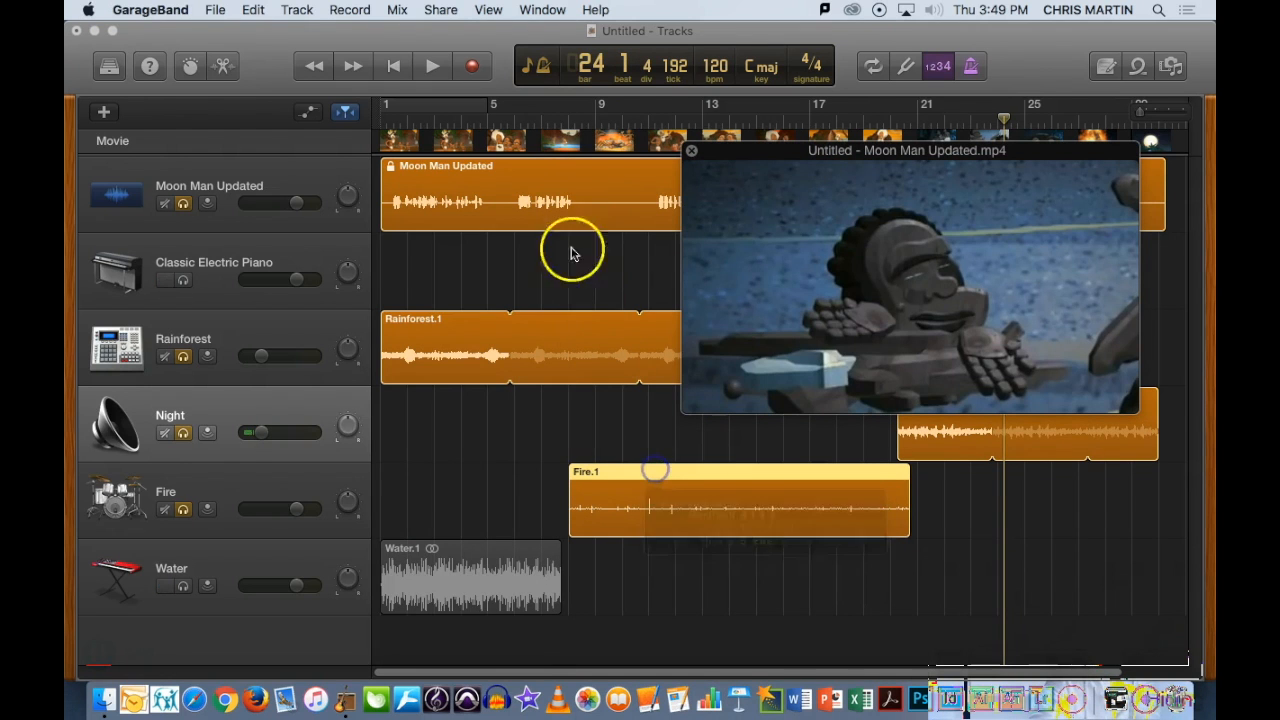
Shorten the Fire region at bar 8 so it ends at bar 10 with the campfire scene
{"action": "left_click", "coordinate": [566, 125]}
{"action": "mouse_move", "coordinate": [655, 472]}
{"action": "left_mouse_down"}
{"action": "mouse_move", "coordinate": [666, 466]}
{"action": "mouse_move", "coordinate": [651, 471]}
{"action": "left_mouse_up"}
{"action": "left_click_drag", "start_coordinate": [905, 480], "coordinate": [660, 485]}
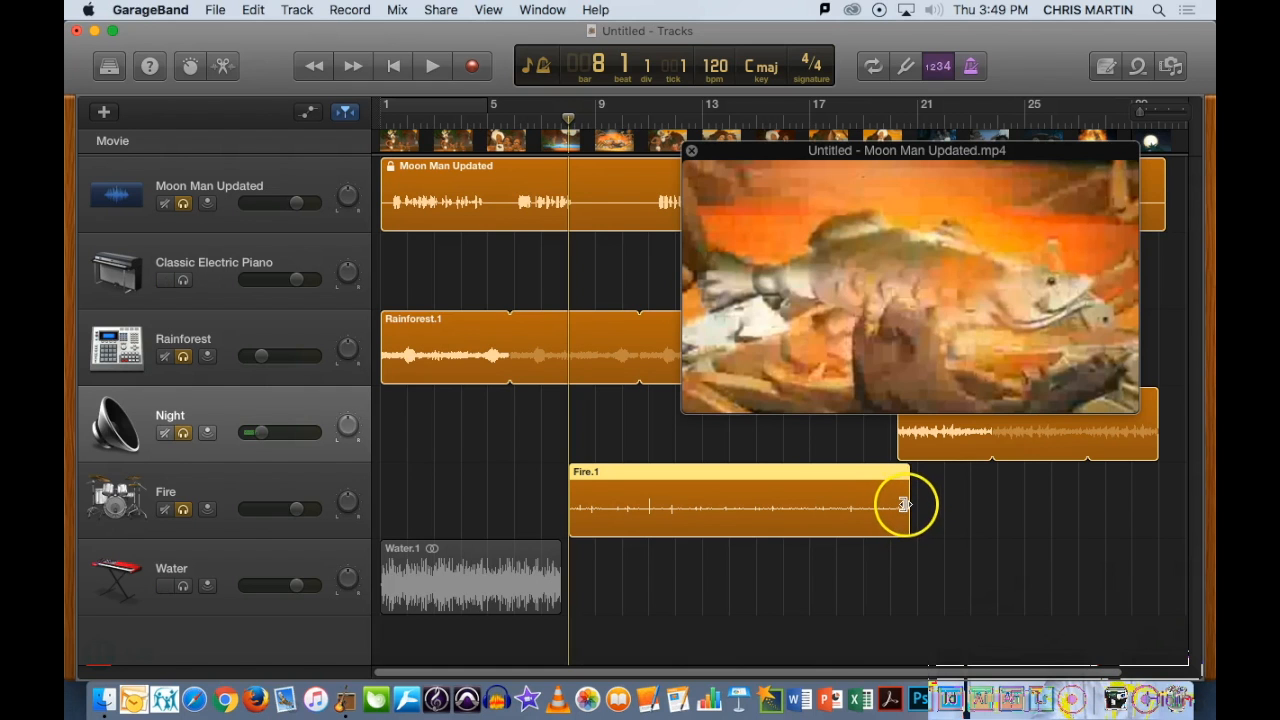
{"action": "left_click_drag", "start_coordinate": [905, 505], "coordinate": [614, 521]}
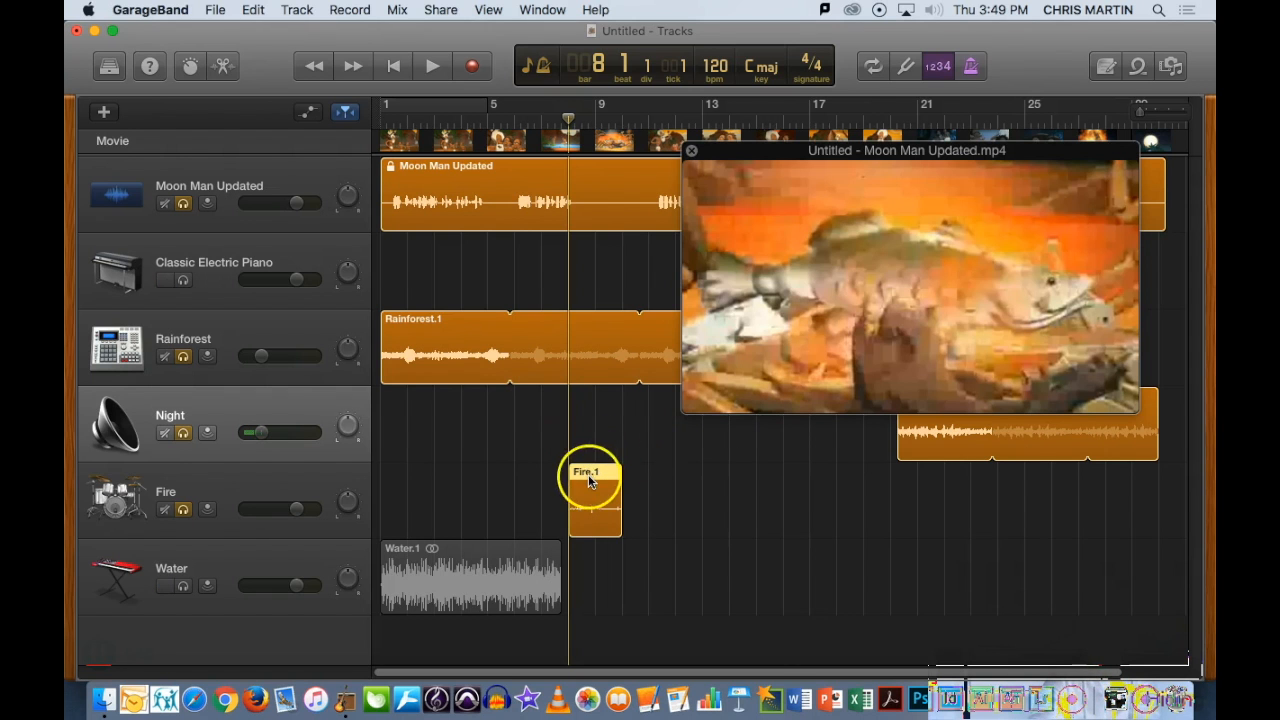
Copy the Fire region to bar 25 beat 3 for the later fire scene and extend the copy by about one bar
{"action": "left_click_drag", "start_coordinate": [590, 478], "coordinate": [1060, 490]}
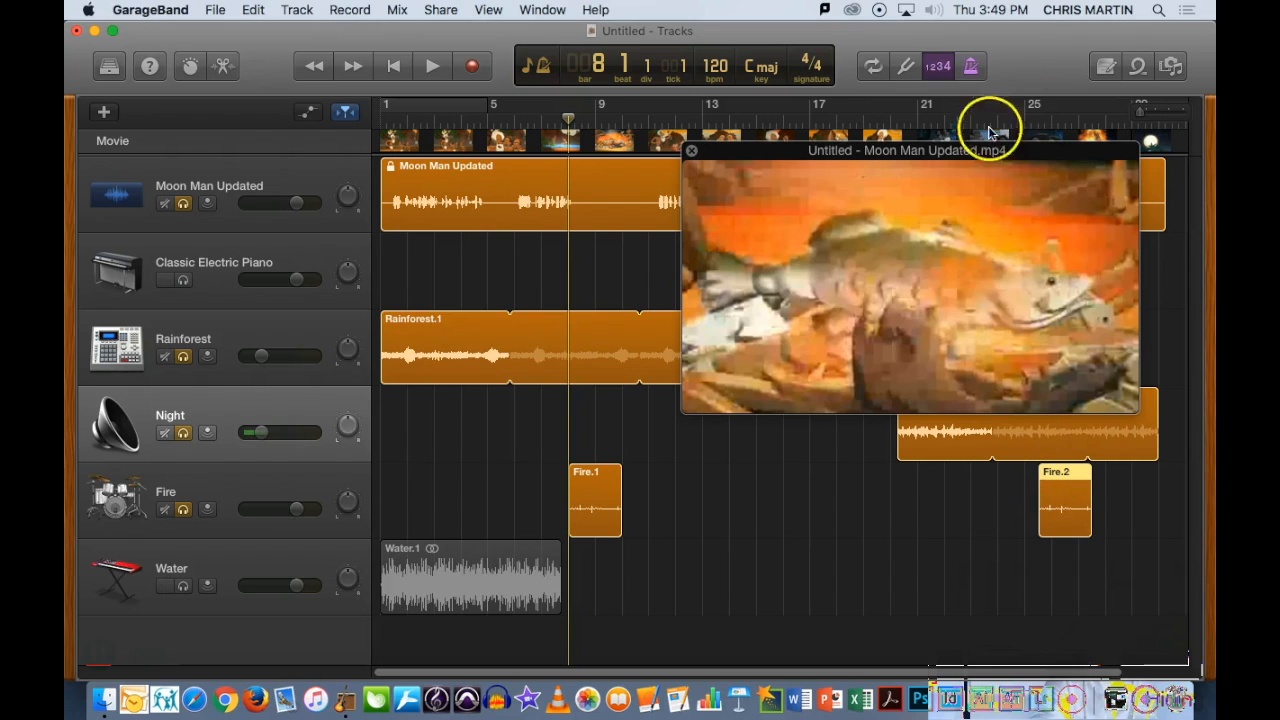
{"action": "mouse_move", "coordinate": [1036, 115]}
{"action": "left_mouse_down"}
{"action": "mouse_move", "coordinate": [1048, 120]}
{"action": "mouse_move", "coordinate": [1024, 118]}
{"action": "mouse_move", "coordinate": [1037, 118]}
{"action": "left_mouse_up"}
{"action": "left_click", "coordinate": [1075, 450]}
{"action": "left_click_drag", "start_coordinate": [1062, 474], "coordinate": [1116, 504]}
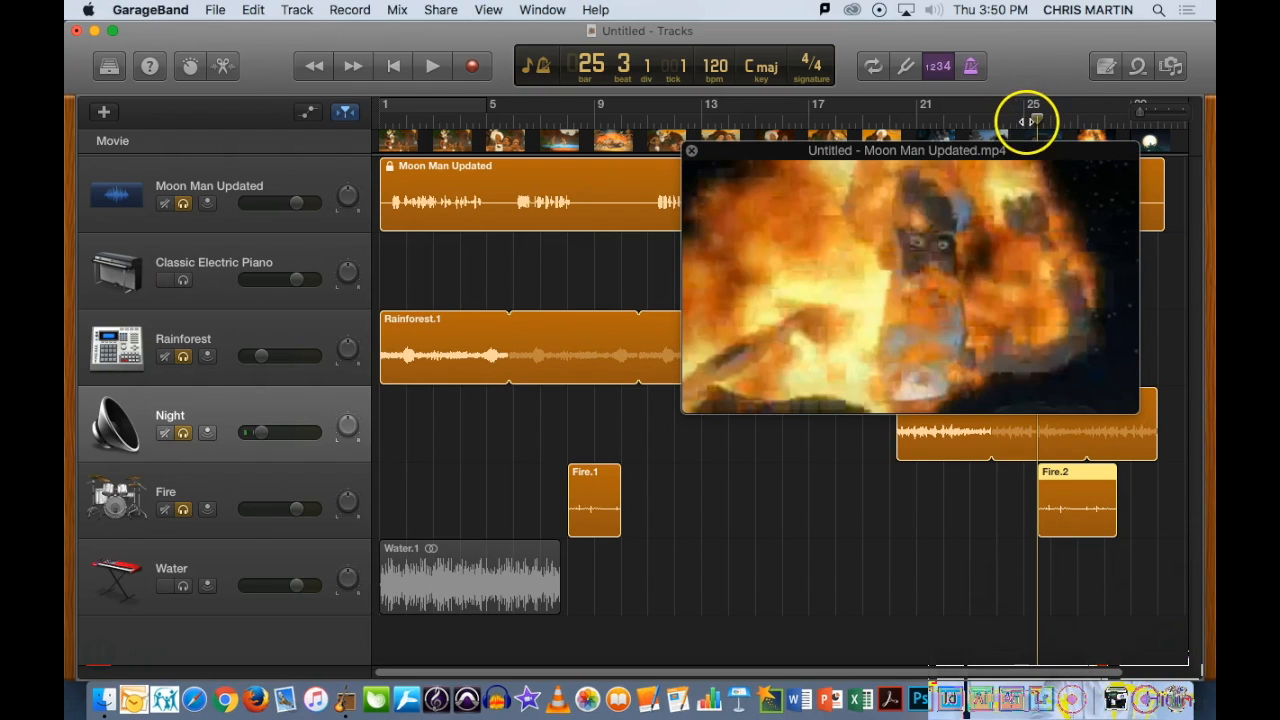
Play the campfire scene, lower the Fire track's volume slightly, and check the second fire scene near bar 25
{"action": "left_click_drag", "start_coordinate": [1035, 118], "coordinate": [558, 127]}
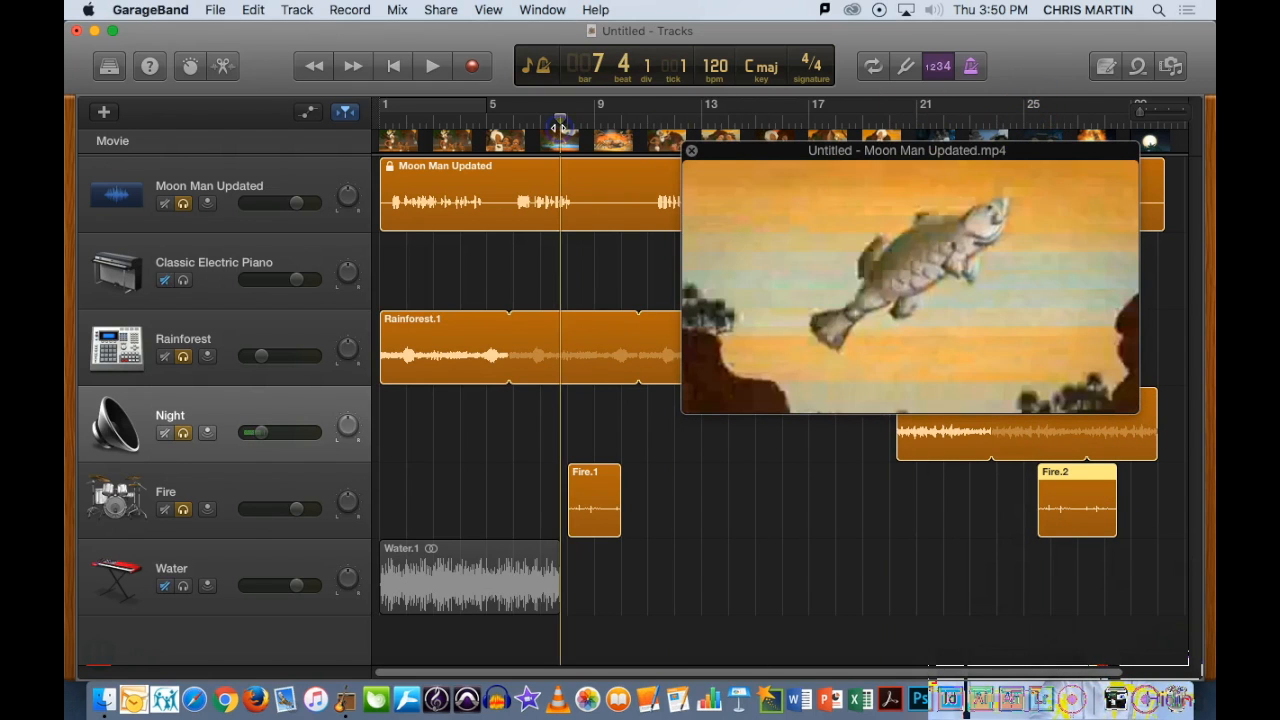
{"action": "left_click", "coordinate": [293, 482]}
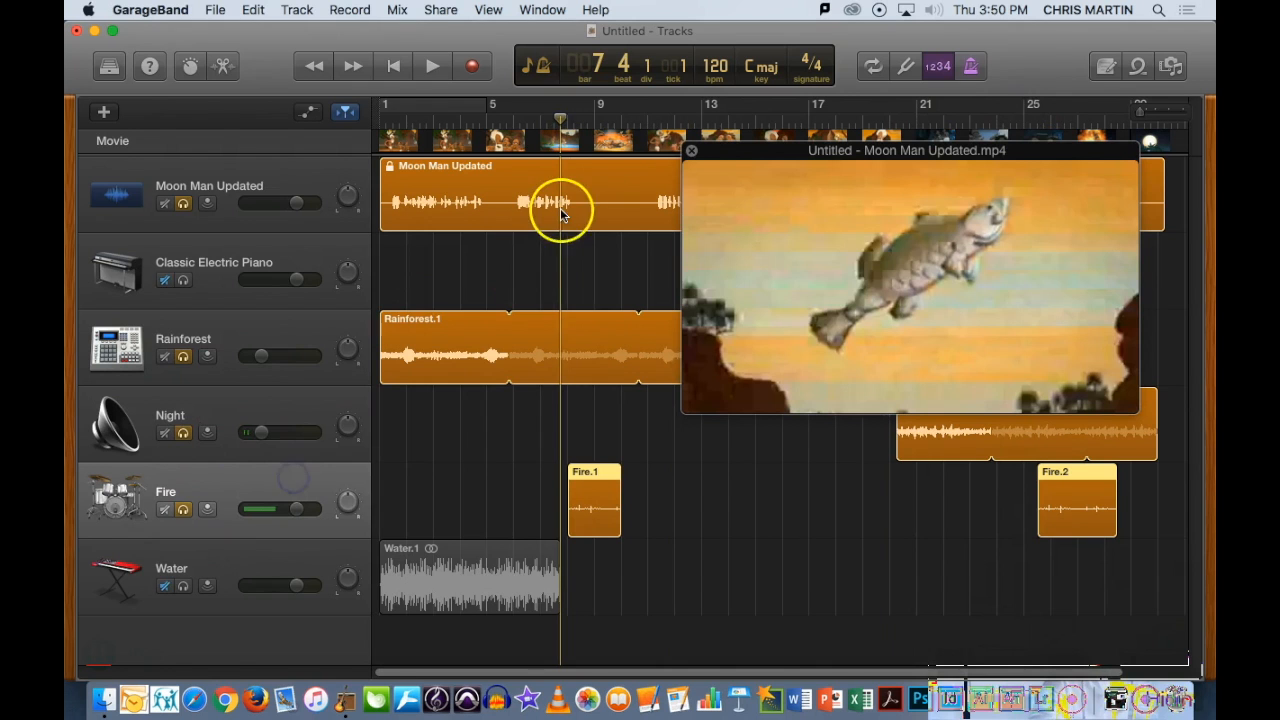
{"action": "left_click", "coordinate": [433, 66]}
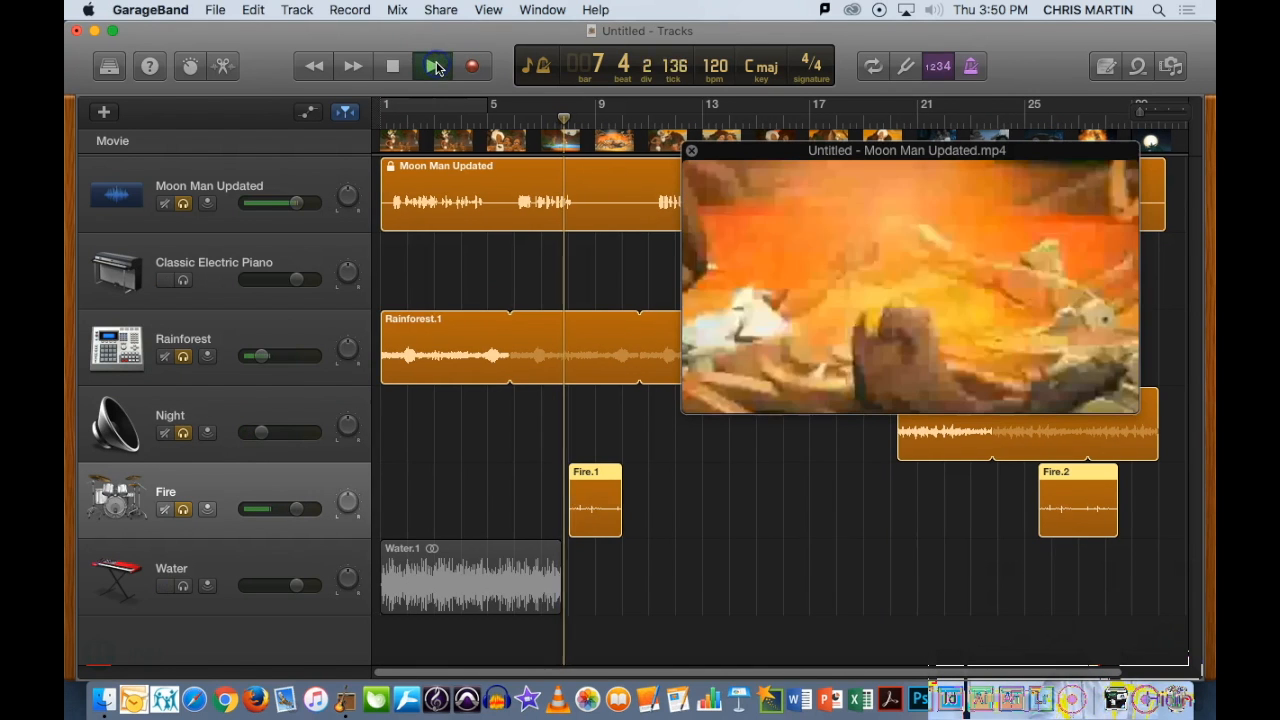
{"action": "left_click_drag", "start_coordinate": [298, 511], "coordinate": [263, 526]}
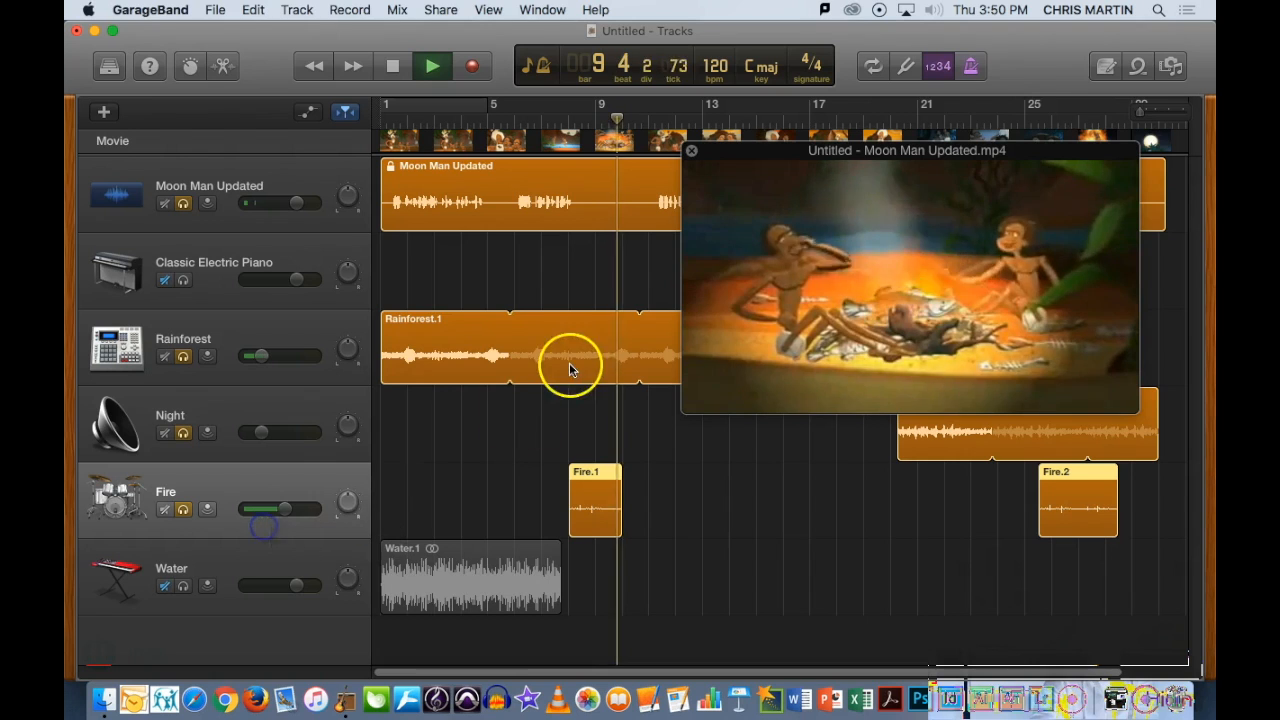
{"action": "left_click", "coordinate": [1024, 121]}
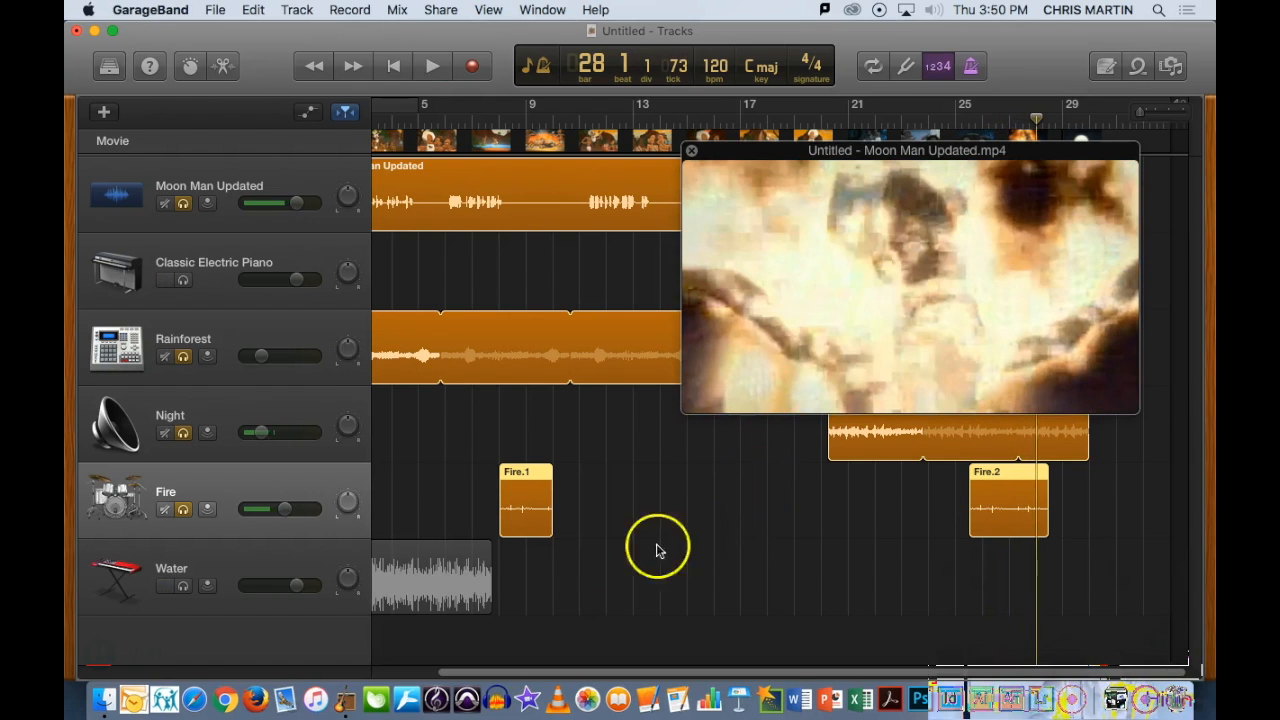
Move the Water region to start just after bar 5 and solo the Water track
{"action": "key", "text": "Return"}
{"action": "left_click_drag", "start_coordinate": [435, 574], "coordinate": [546, 583]}
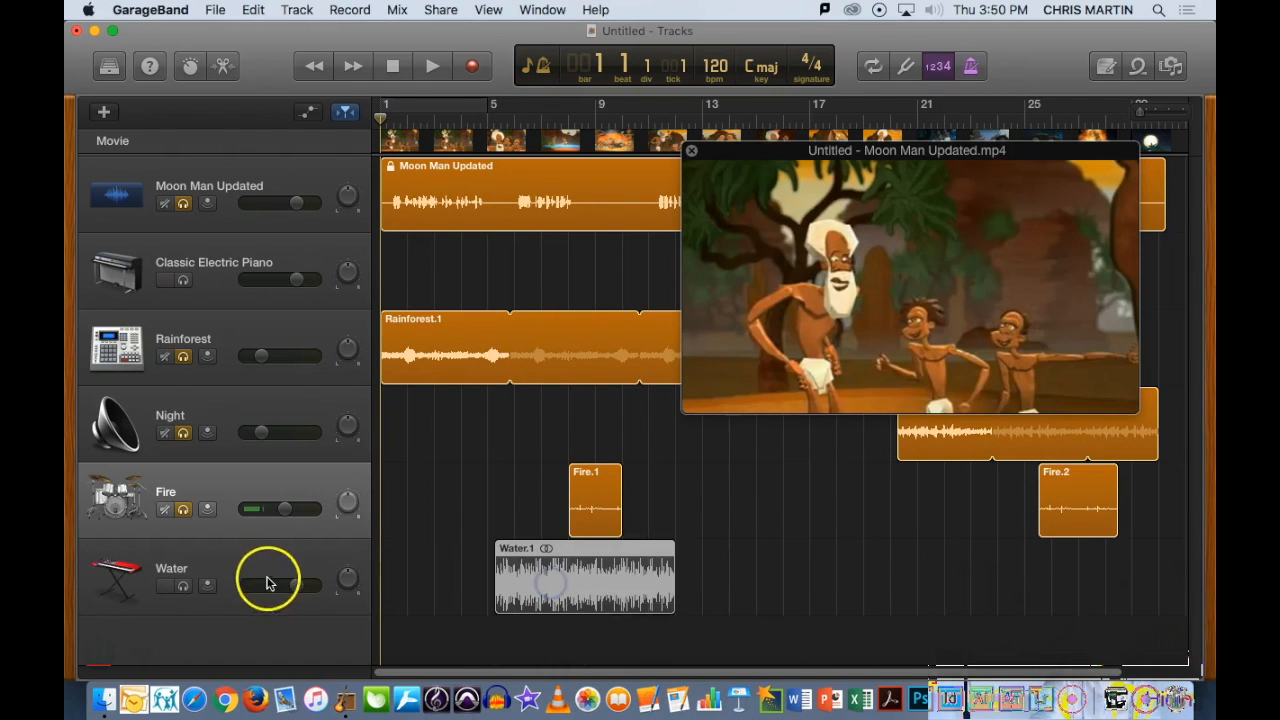
{"action": "left_click", "coordinate": [184, 588]}
{"action": "left_click_drag", "start_coordinate": [575, 597], "coordinate": [580, 589]}
{"action": "key", "text": "Return"}
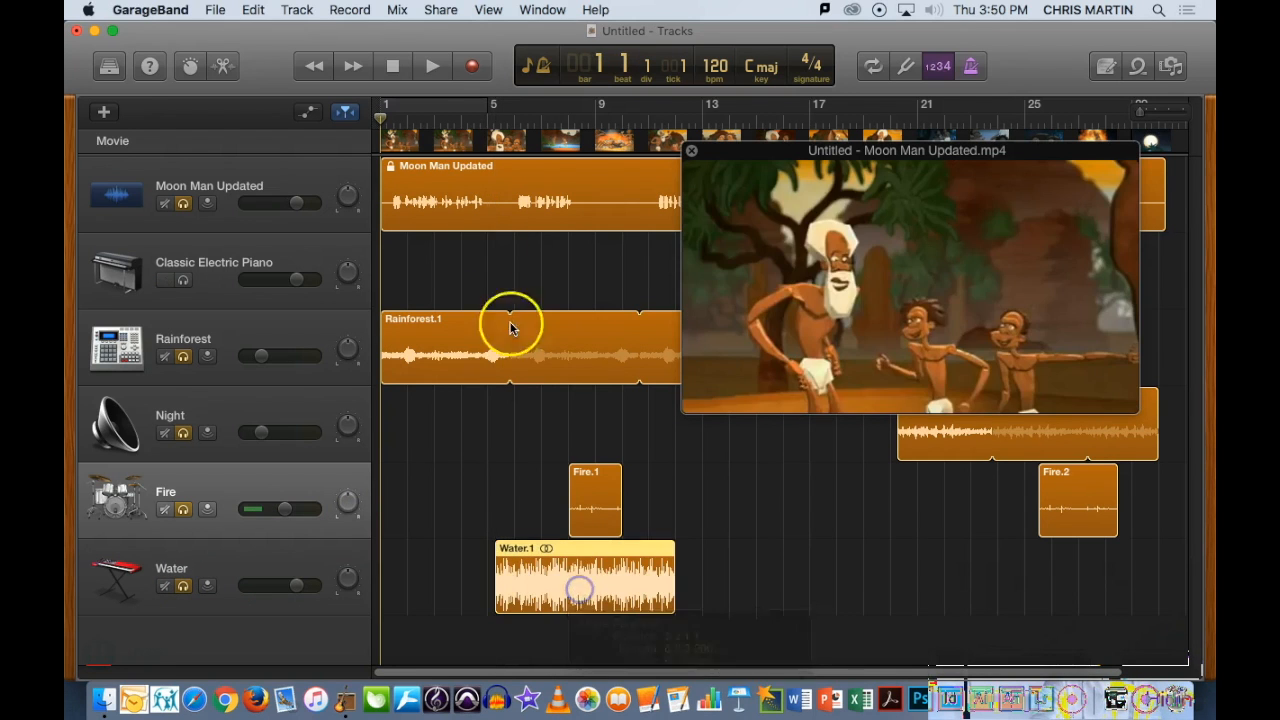
Shorten the Water region so it ends at bar 8 where the campfire scene begins
{"action": "left_click", "coordinate": [505, 126]}
{"action": "left_click_drag", "start_coordinate": [668, 584], "coordinate": [566, 594]}
{"action": "left_click", "coordinate": [576, 351]}
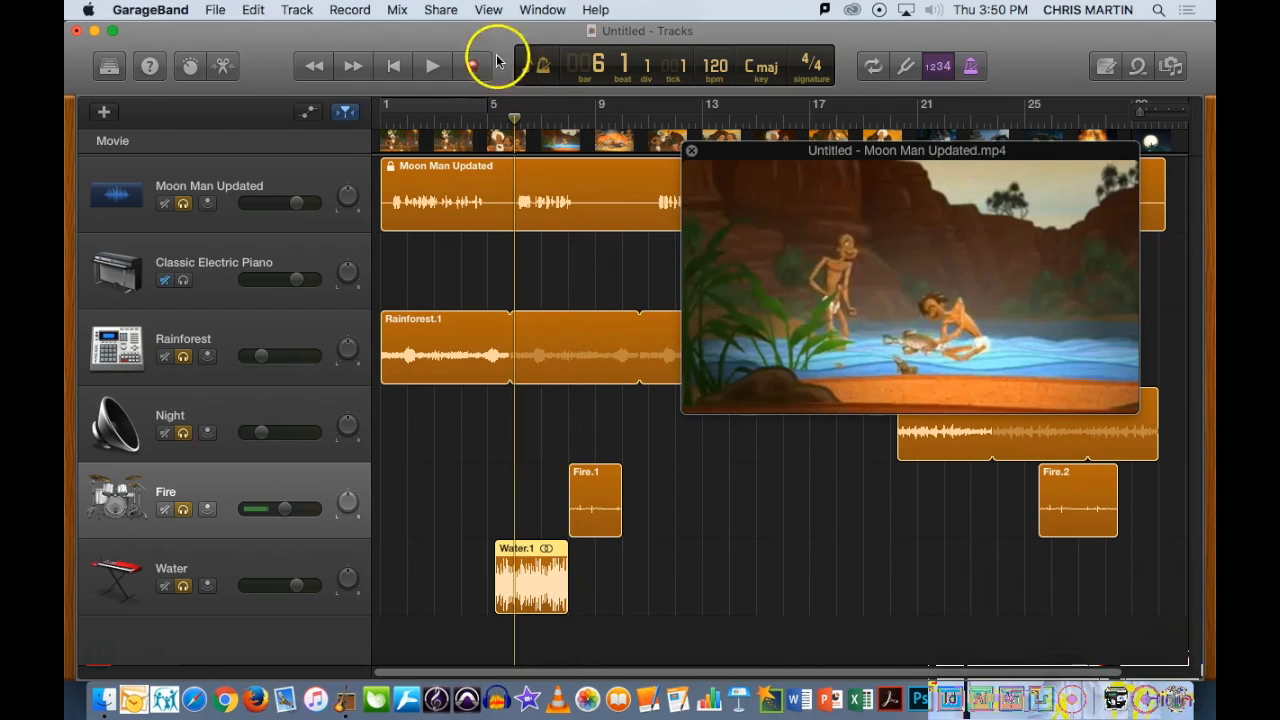
Play the water scene from bar 5 and lower the Water track's volume substantially
{"action": "left_click", "coordinate": [491, 118]}
{"action": "key", "text": "space"}
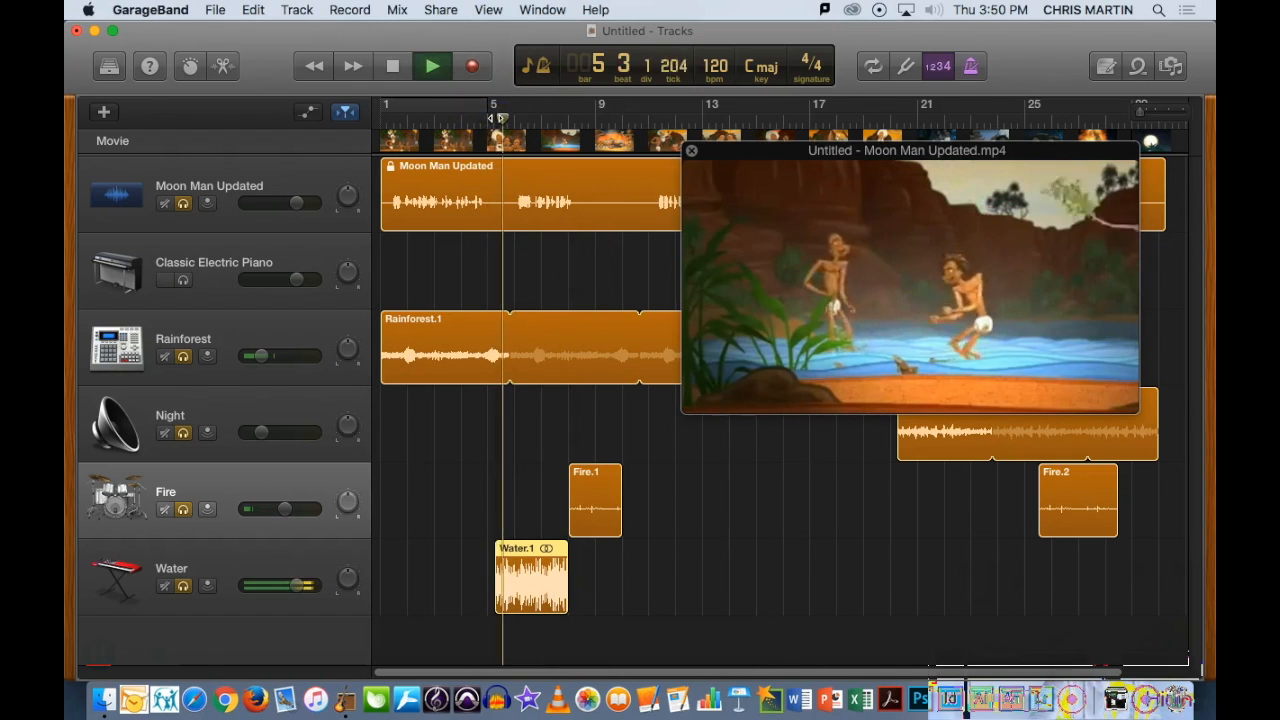
{"action": "key", "text": "space"}
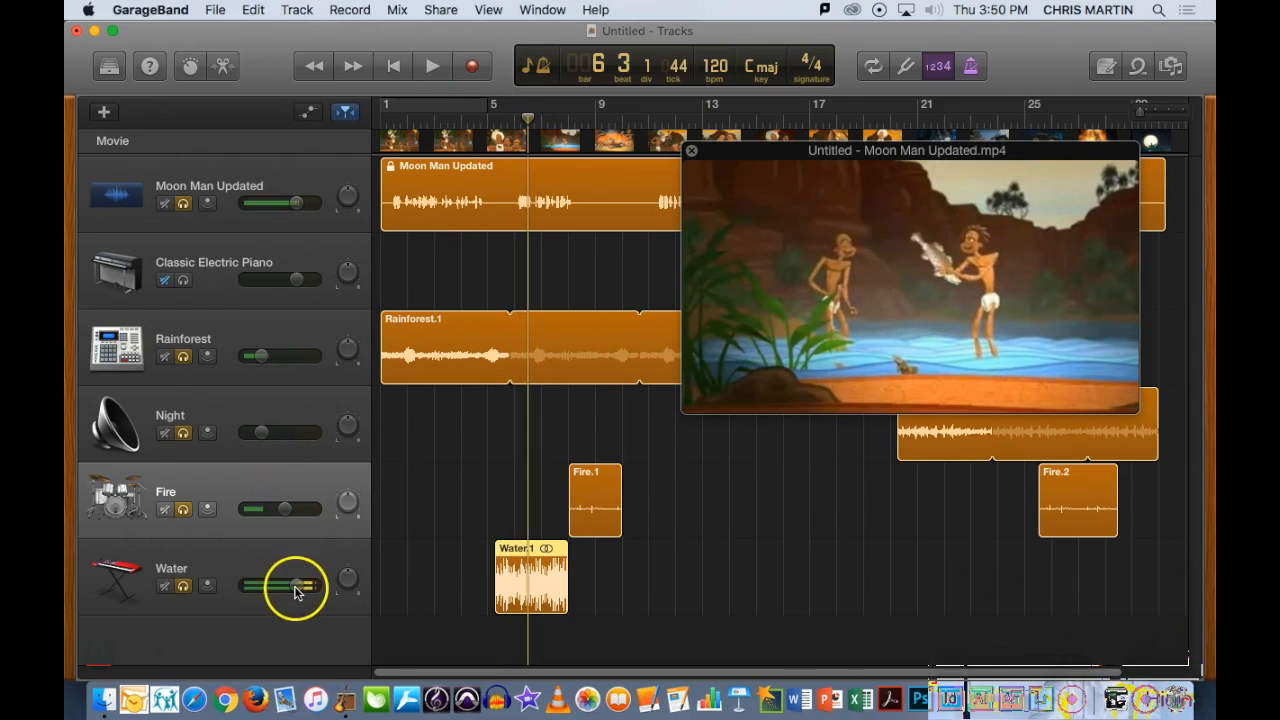
{"action": "left_click_drag", "start_coordinate": [296, 588], "coordinate": [283, 587]}
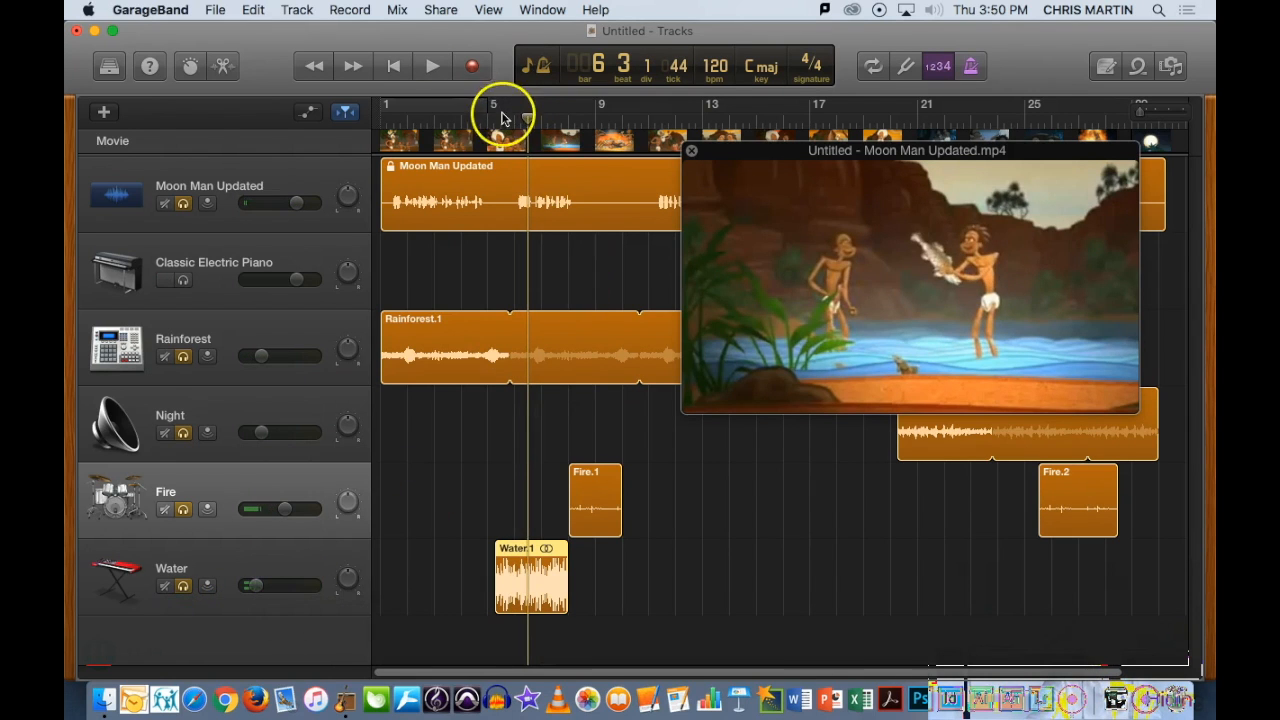
Replay the mix from bar 5 through the campfire scene, moving the movie window slightly down
{"action": "left_click", "coordinate": [491, 119]}
{"action": "key", "text": "space"}
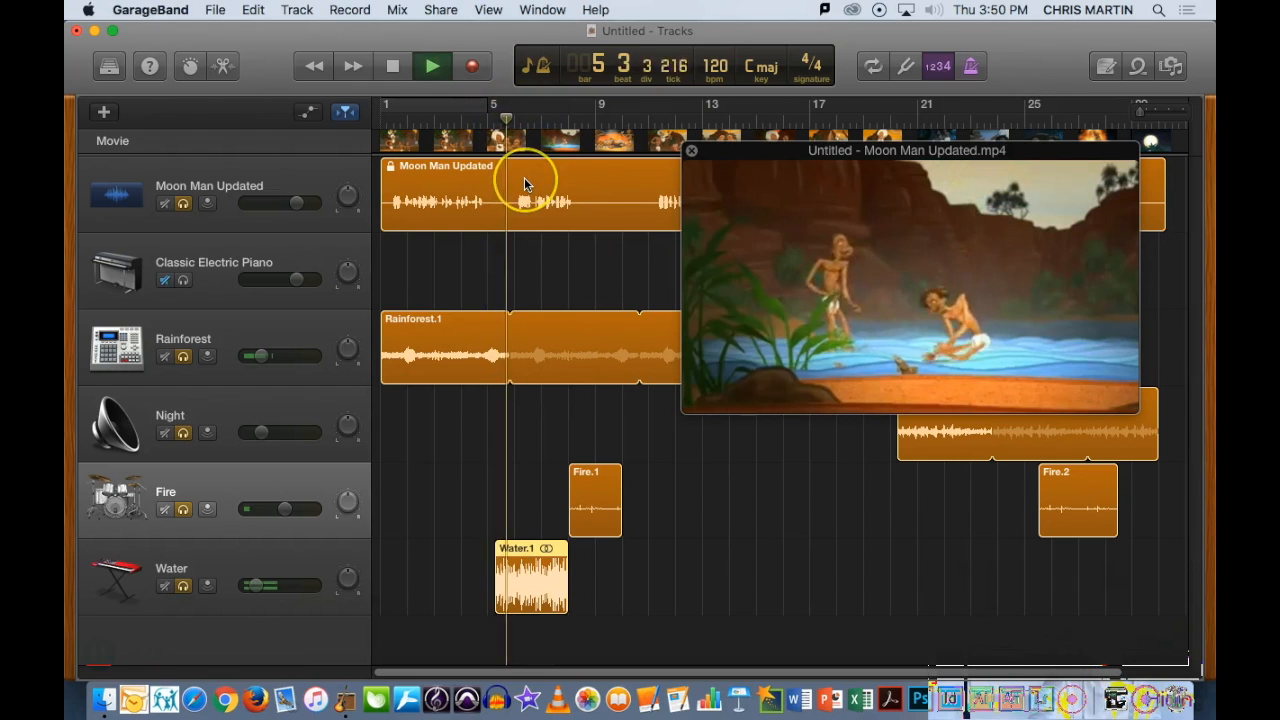
{"action": "mouse_move", "coordinate": [720, 321]}
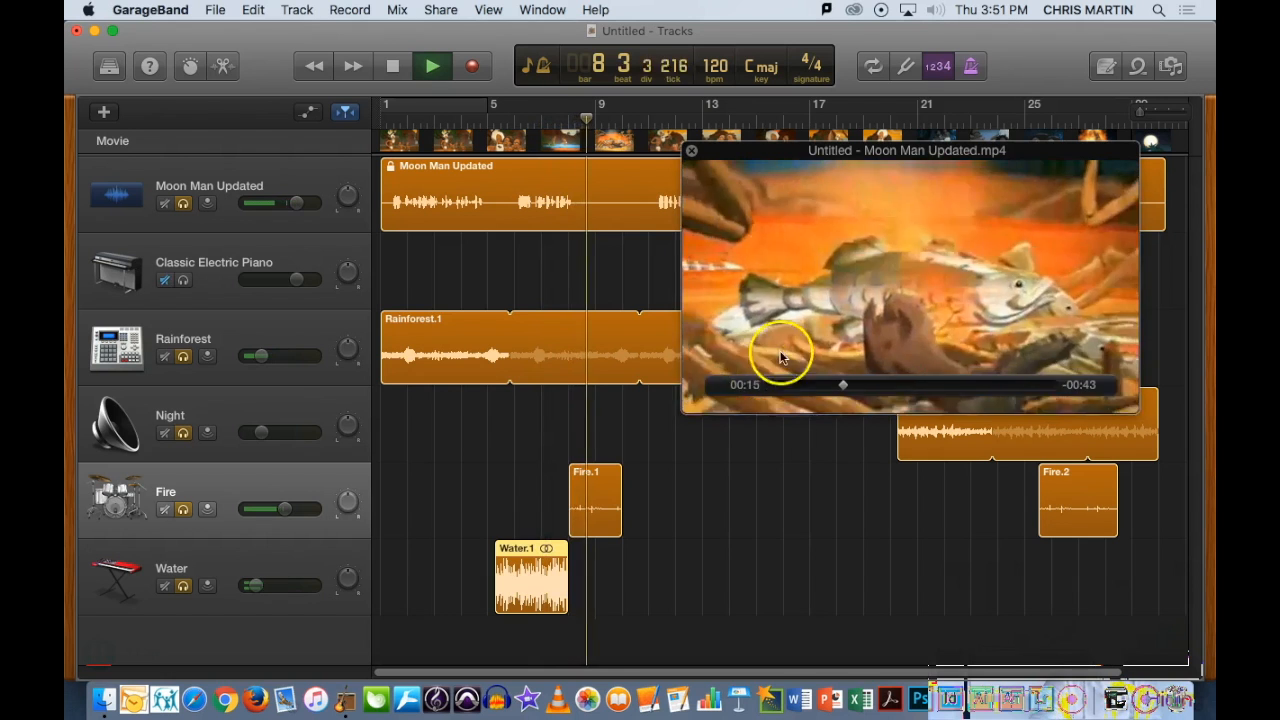
{"action": "left_click_drag", "start_coordinate": [922, 158], "coordinate": [932, 179]}
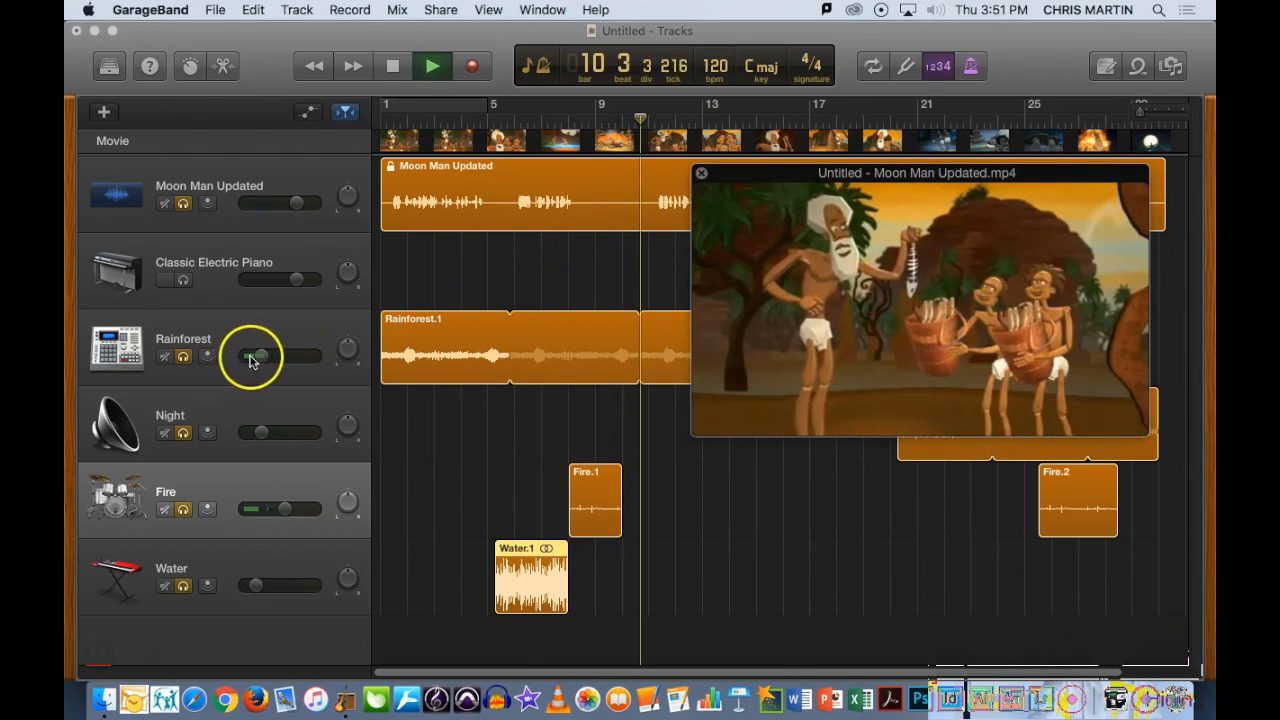
Lower the Rainforest track's volume to about -31 dB
{"action": "left_click", "coordinate": [262, 358]}
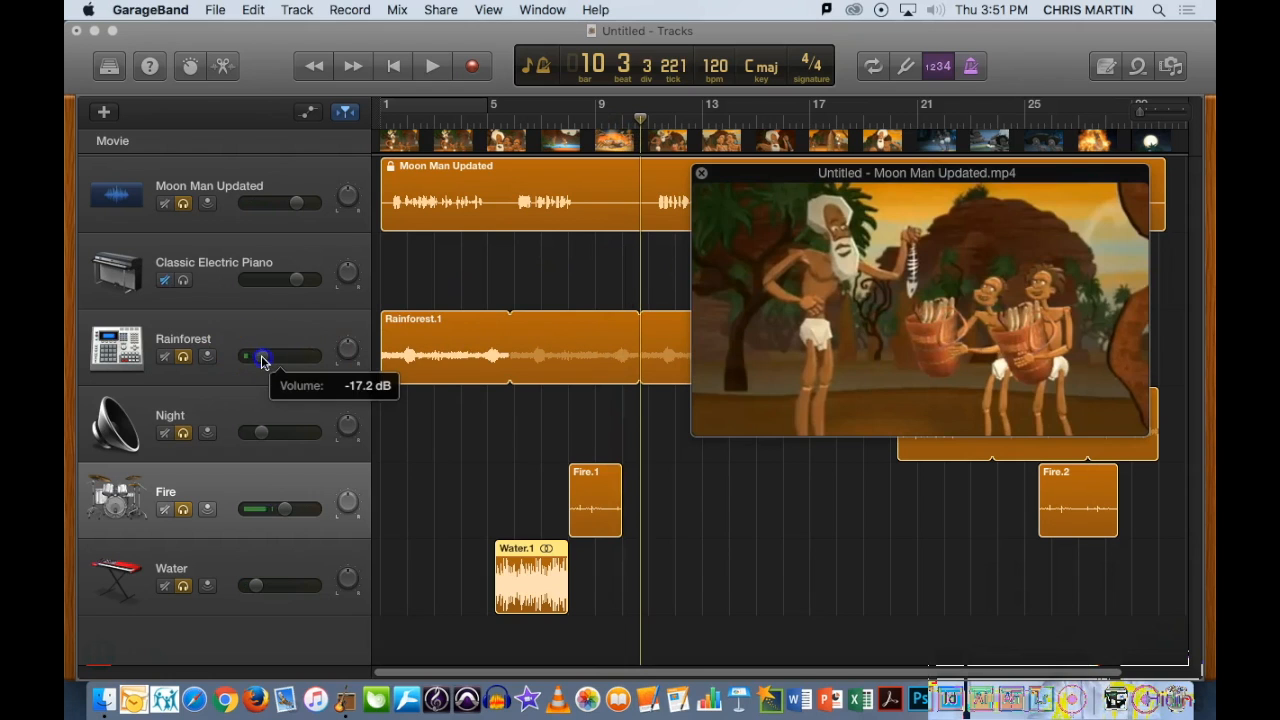
{"action": "left_click_drag", "start_coordinate": [243, 364], "coordinate": [247, 358]}
{"action": "left_click", "coordinate": [249, 359]}
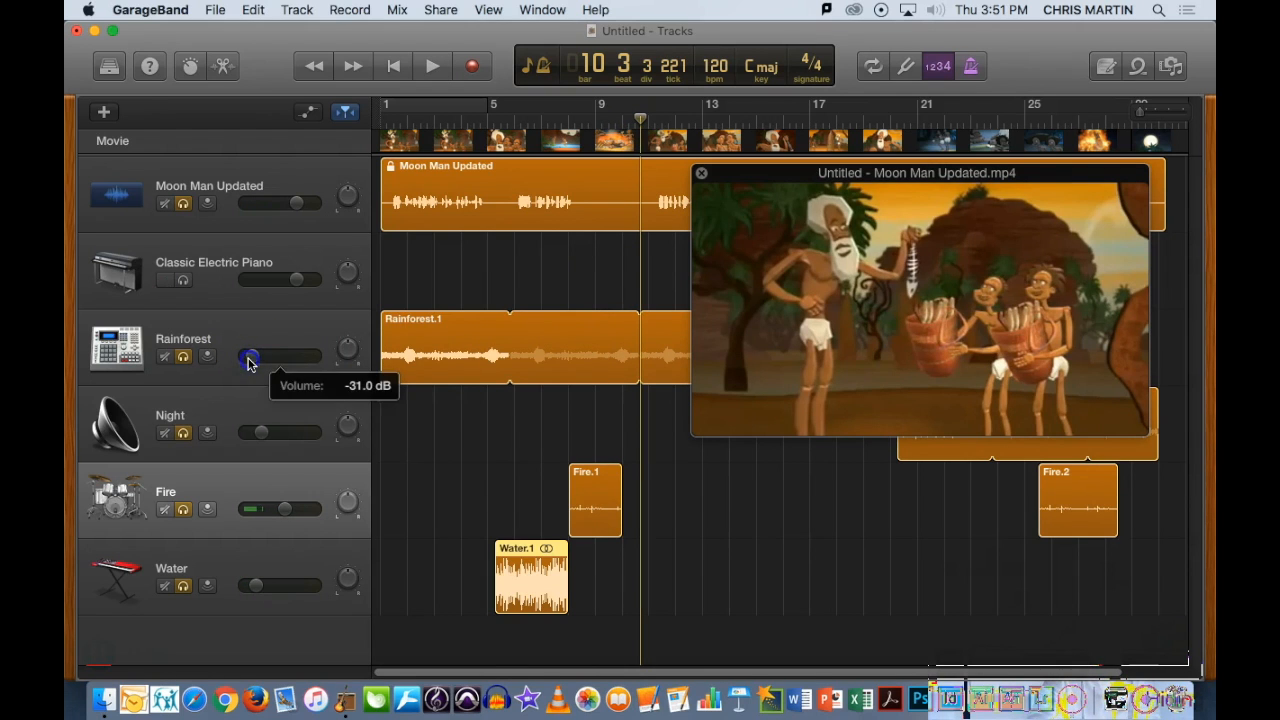
Play the opening and the water scene, and lower the Water track's volume a little further
{"action": "key", "text": "Return"}
{"action": "key", "text": "space"}
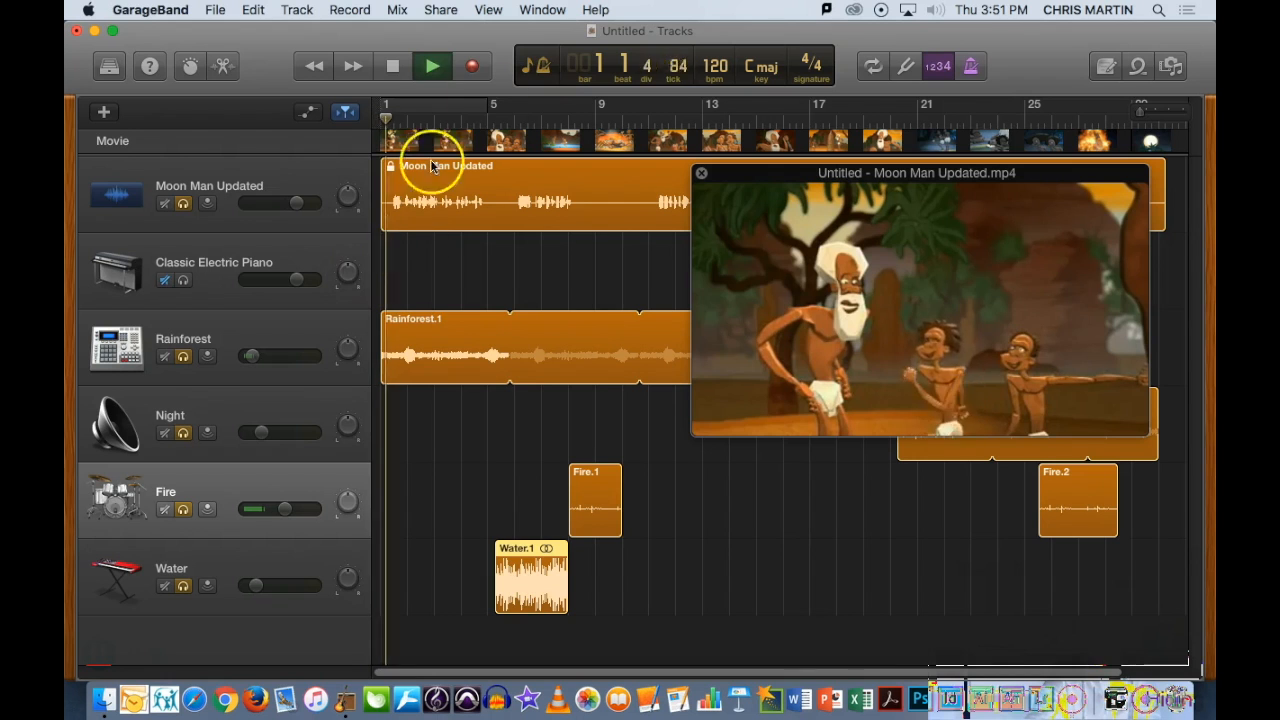
{"action": "left_click", "coordinate": [489, 118]}
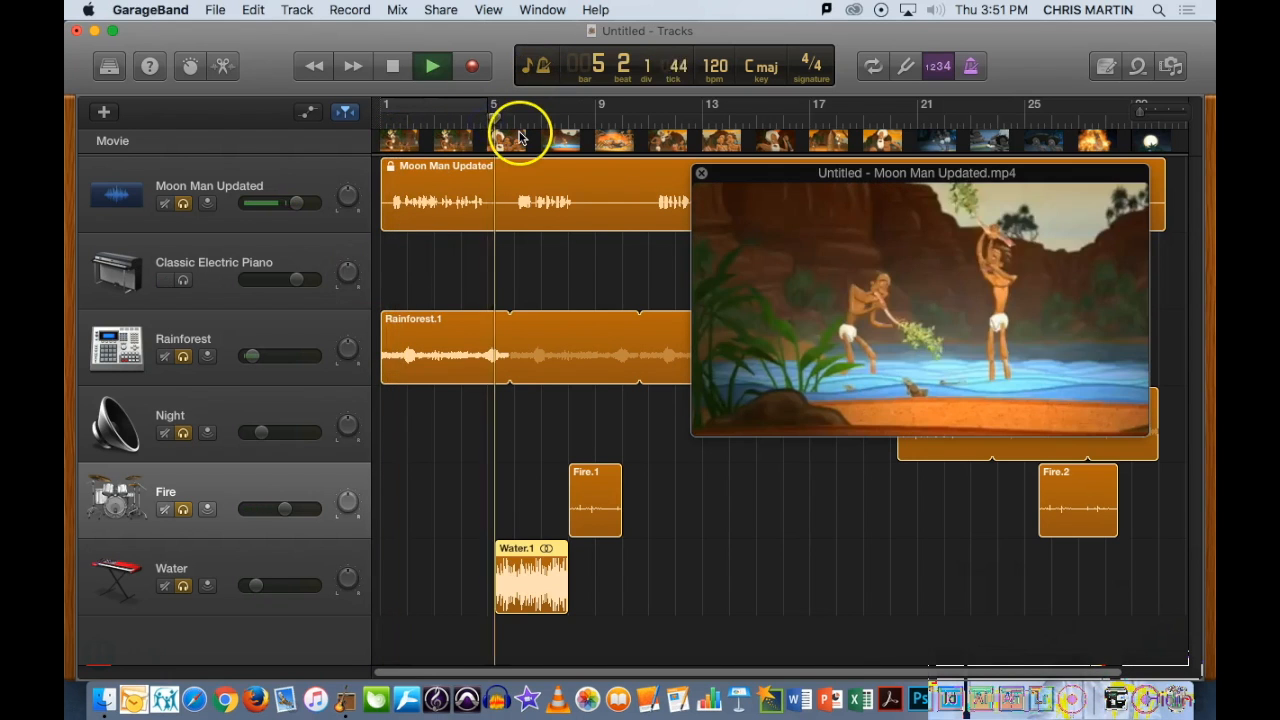
{"action": "left_click", "coordinate": [257, 587]}
{"action": "left_click_drag", "start_coordinate": [257, 587], "coordinate": [249, 587]}
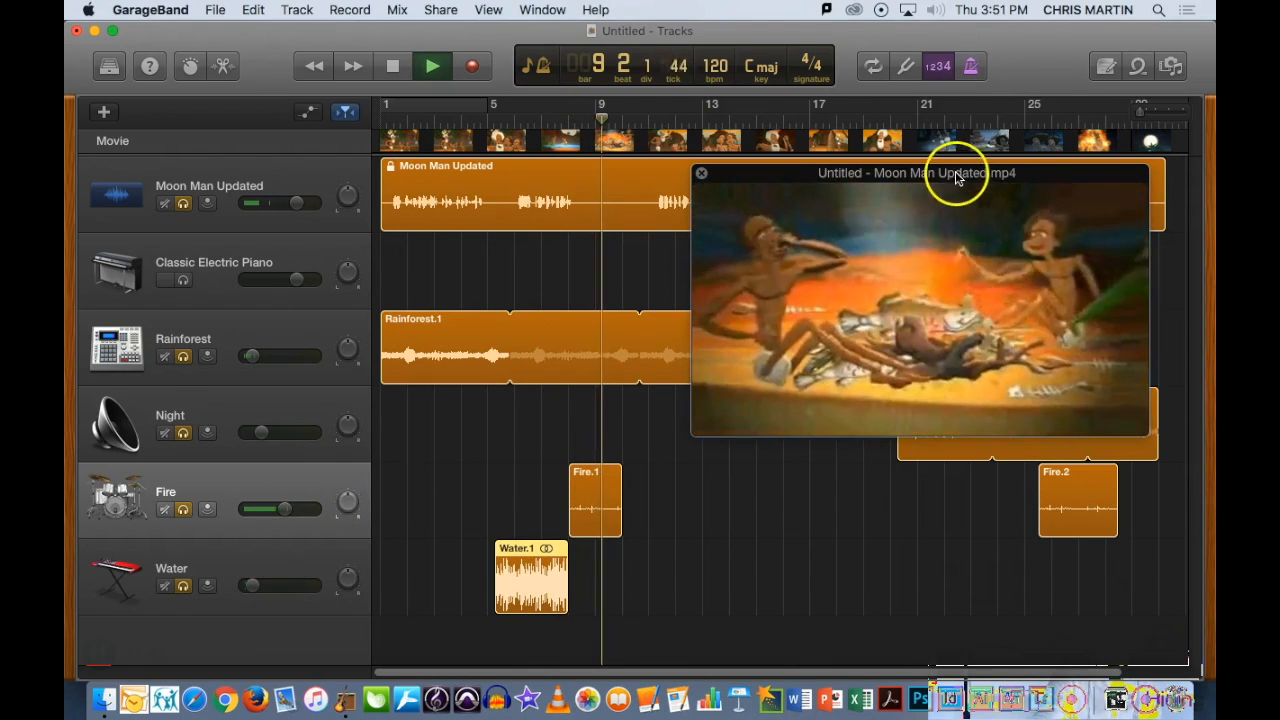
Move the movie window off the later regions, play the night and final fire scenes, and return to the start
{"action": "left_click_drag", "start_coordinate": [951, 183], "coordinate": [583, 190]}
{"action": "left_click", "coordinate": [900, 112]}
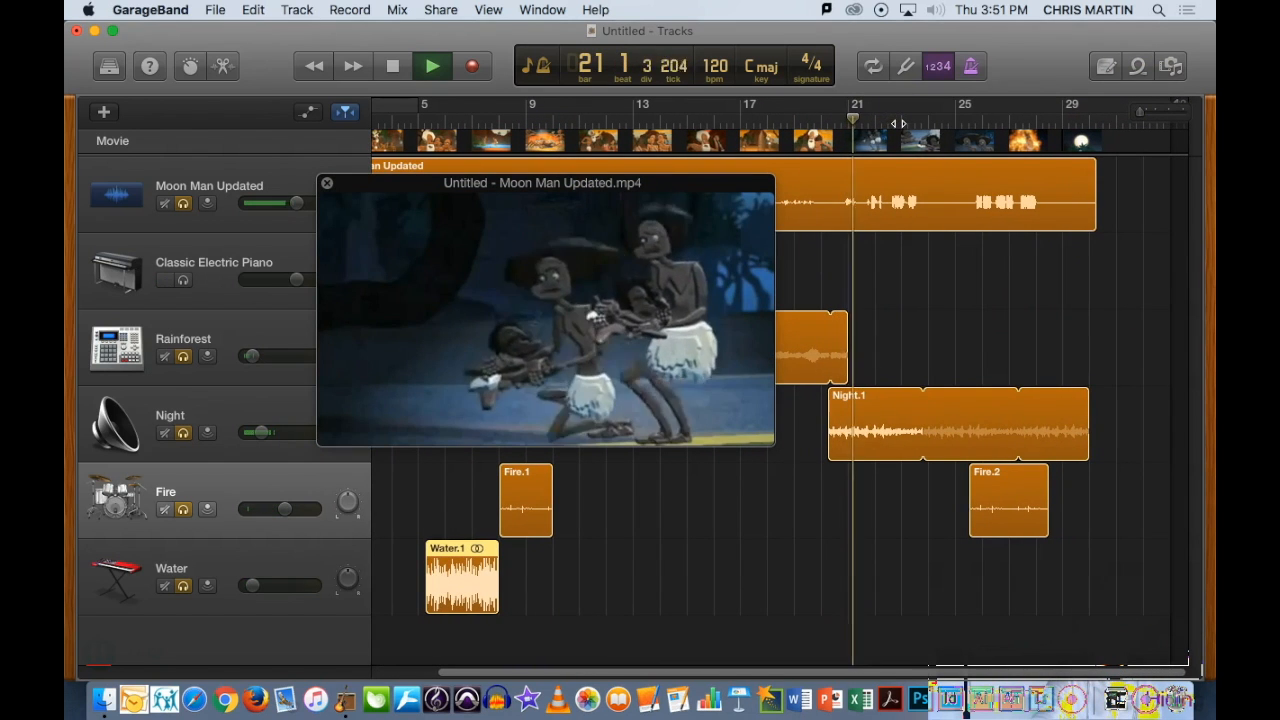
{"action": "left_click", "coordinate": [981, 122]}
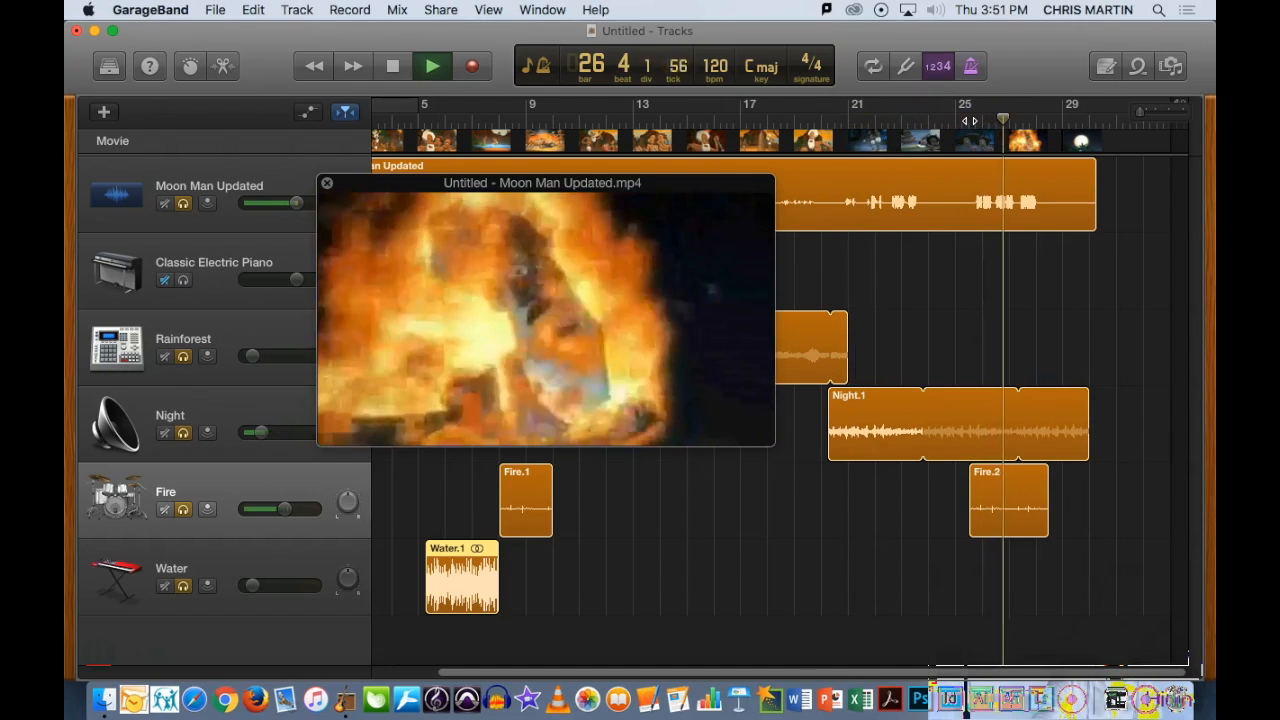
{"action": "left_click", "coordinate": [393, 66]}
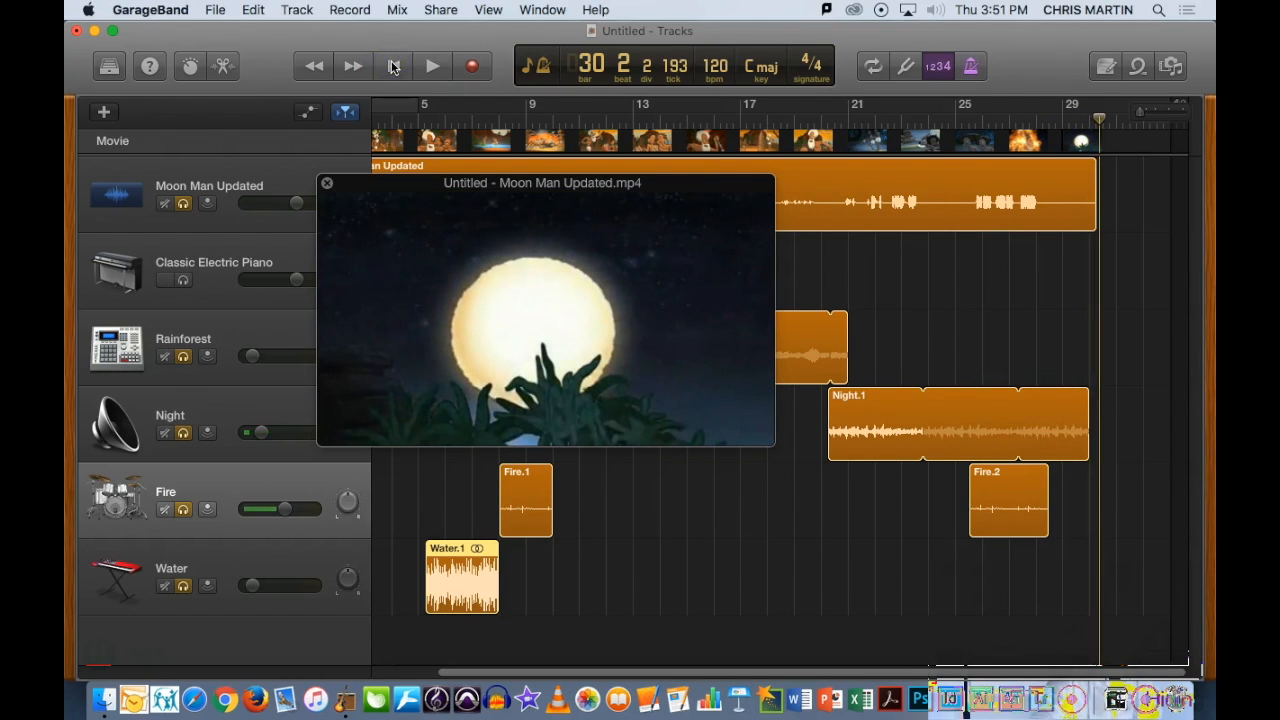
{"action": "left_click", "coordinate": [393, 66]}
Close the movie window and review the scene list in the project's Note Pad
{"action": "left_click_drag", "start_coordinate": [512, 183], "coordinate": [753, 335]}
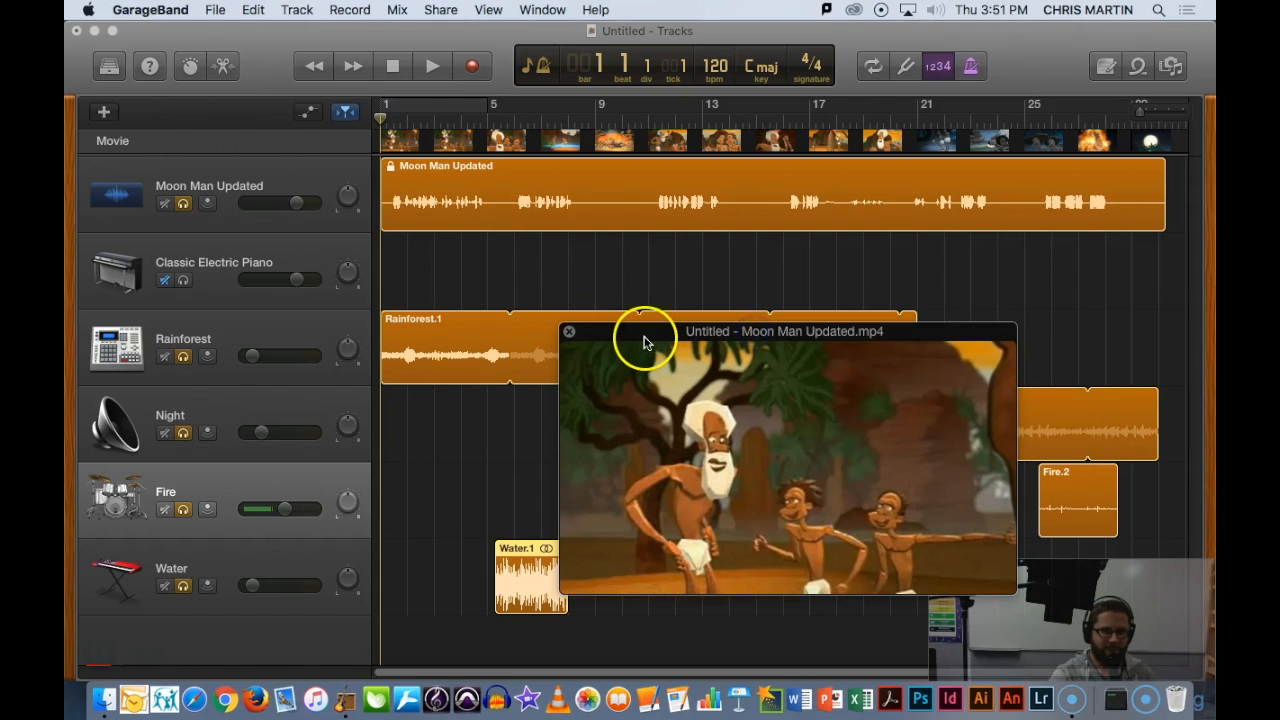
{"action": "left_click_drag", "start_coordinate": [643, 337], "coordinate": [438, 262]}
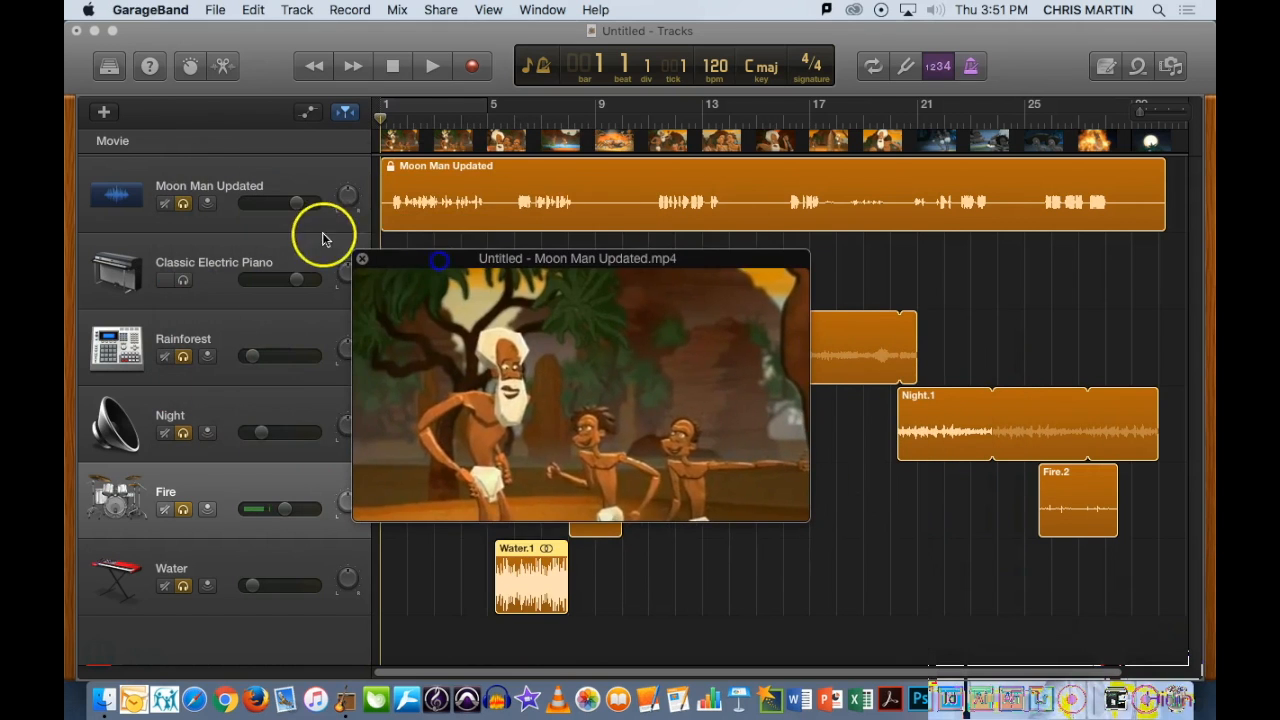
{"action": "left_click", "coordinate": [363, 261]}
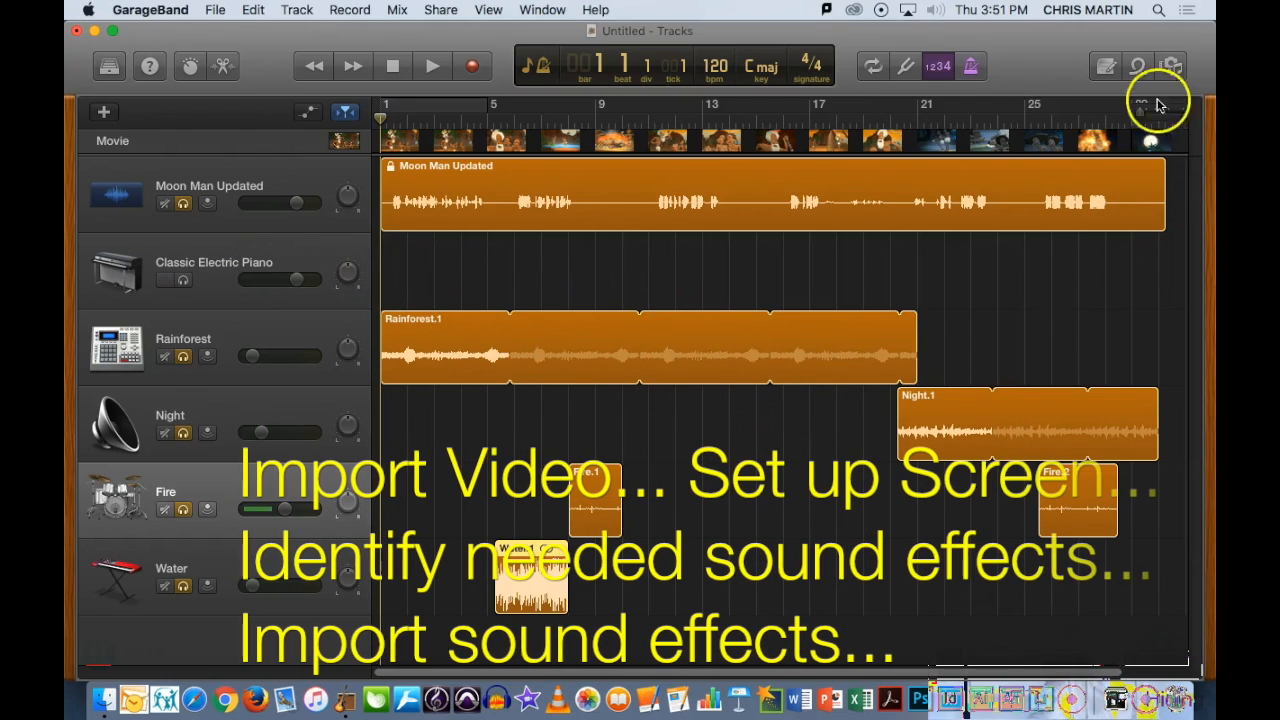
{"action": "left_click", "coordinate": [1106, 66]}
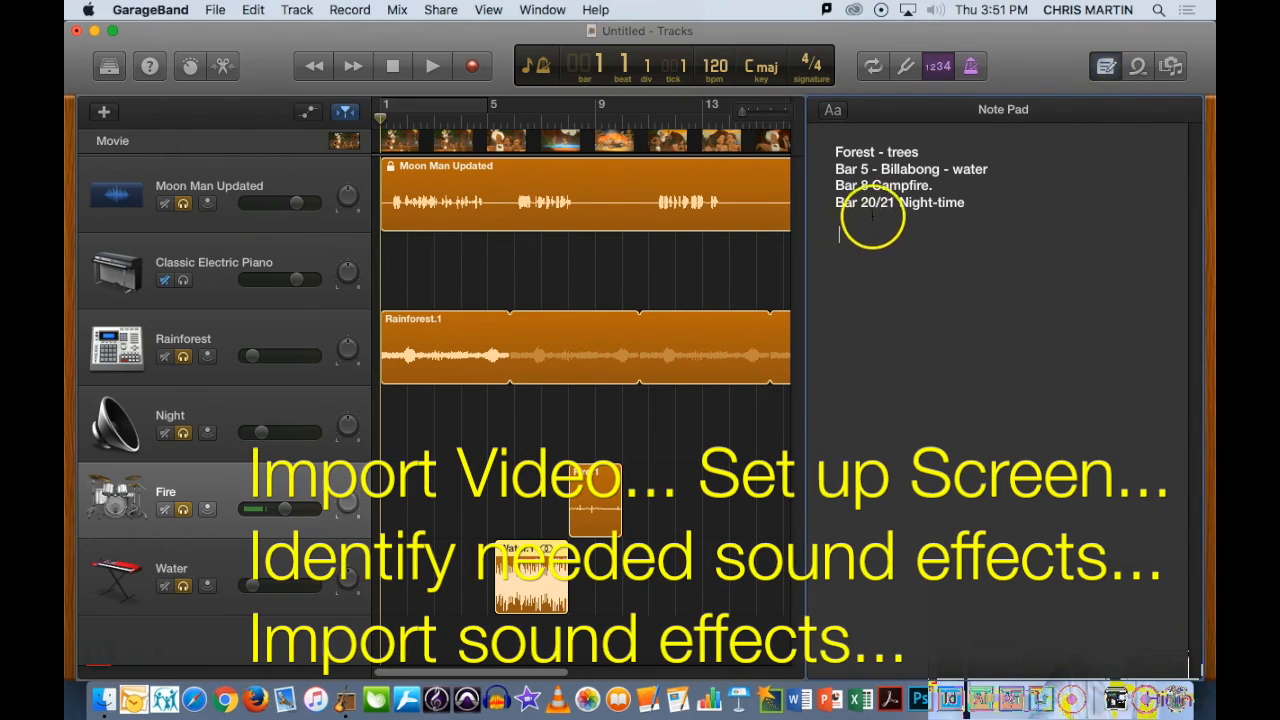
{"action": "left_click", "coordinate": [1106, 66]}
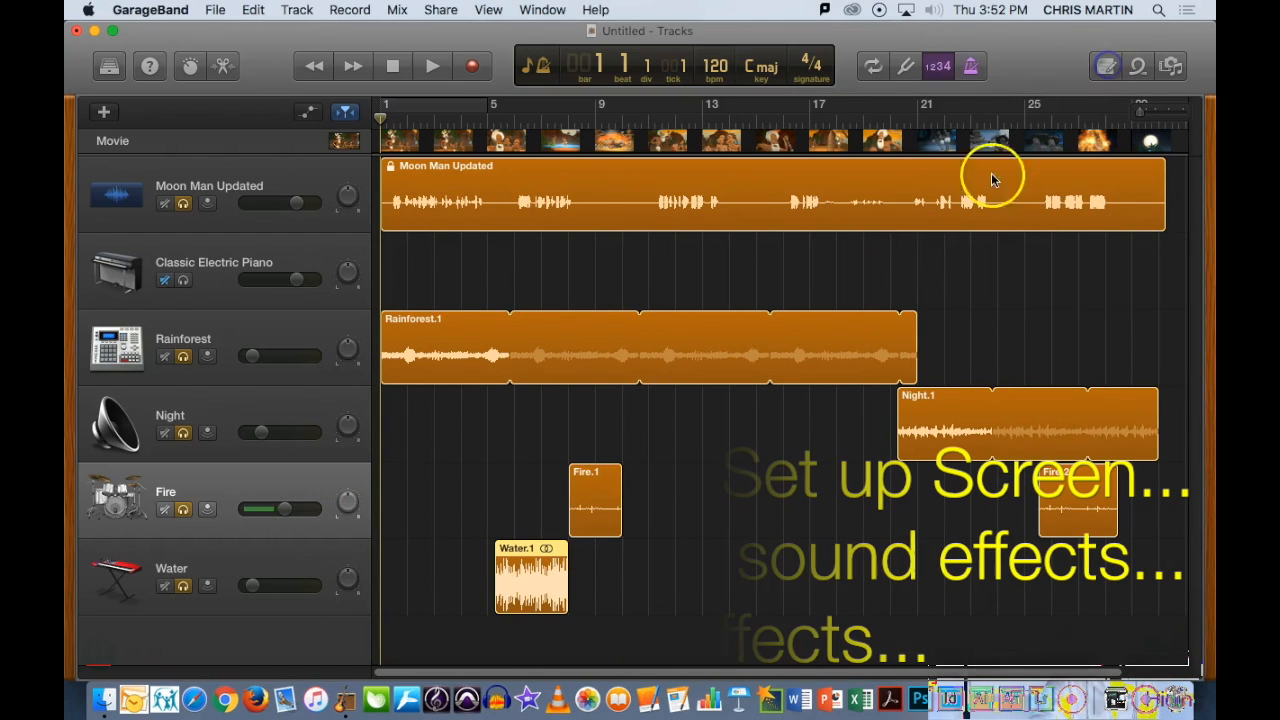
Switch to Finder and examine the SOUND EFFECTS folder's text file whose name gives soundbible.com as the source
{"action": "left_click", "coordinate": [105, 700]}
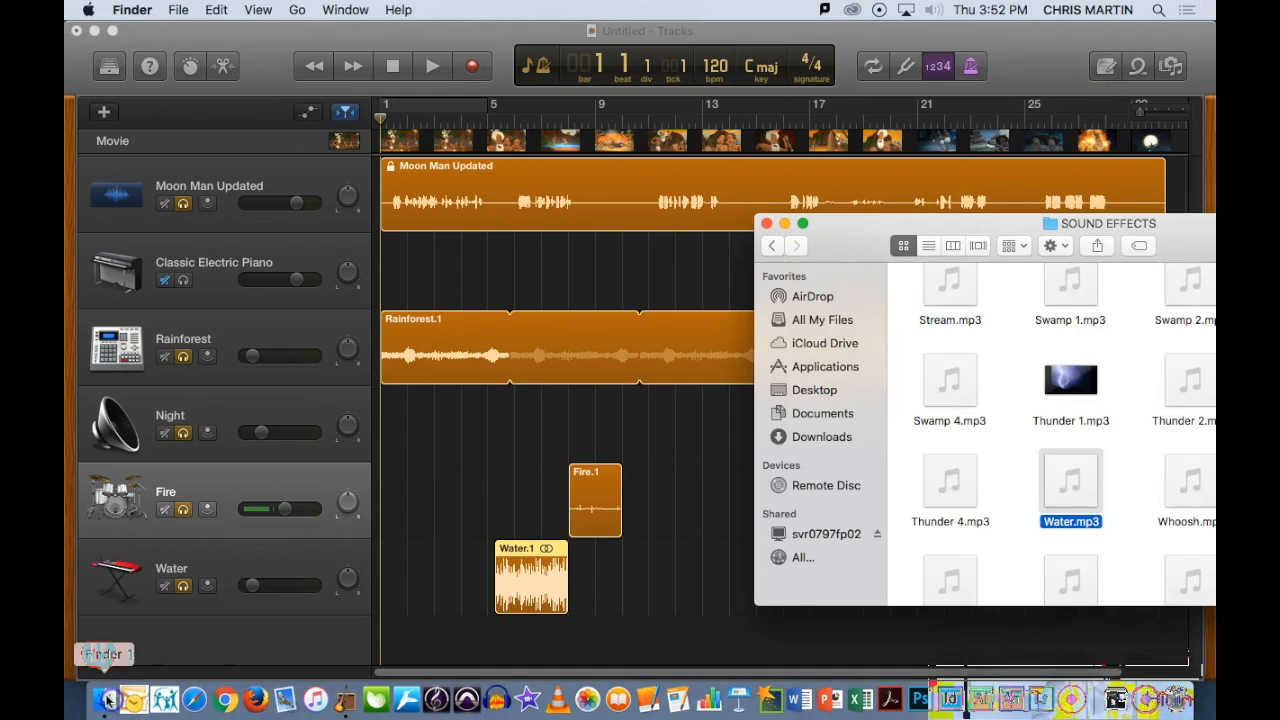
{"action": "left_click_drag", "start_coordinate": [1099, 236], "coordinate": [672, 245]}
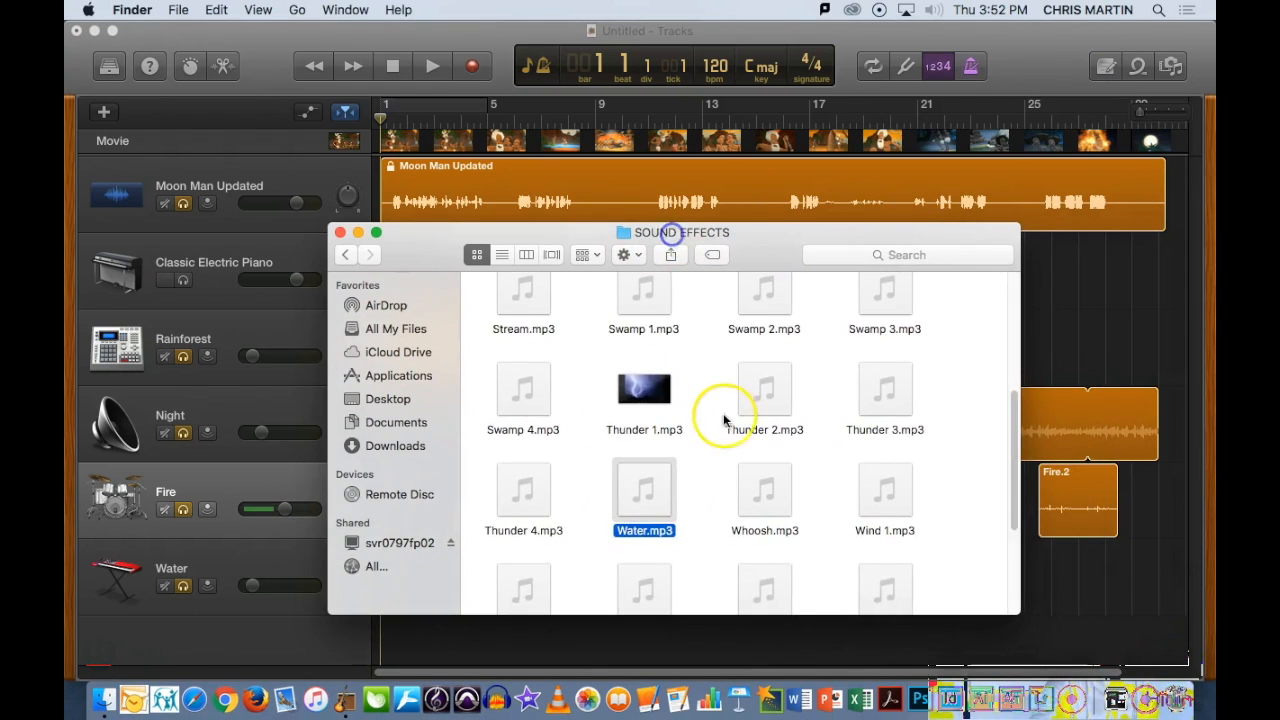
{"action": "scroll", "coordinate": [710, 410], "scroll_direction": "up", "scroll_amount": 5}
{"action": "left_click", "coordinate": [529, 311]}
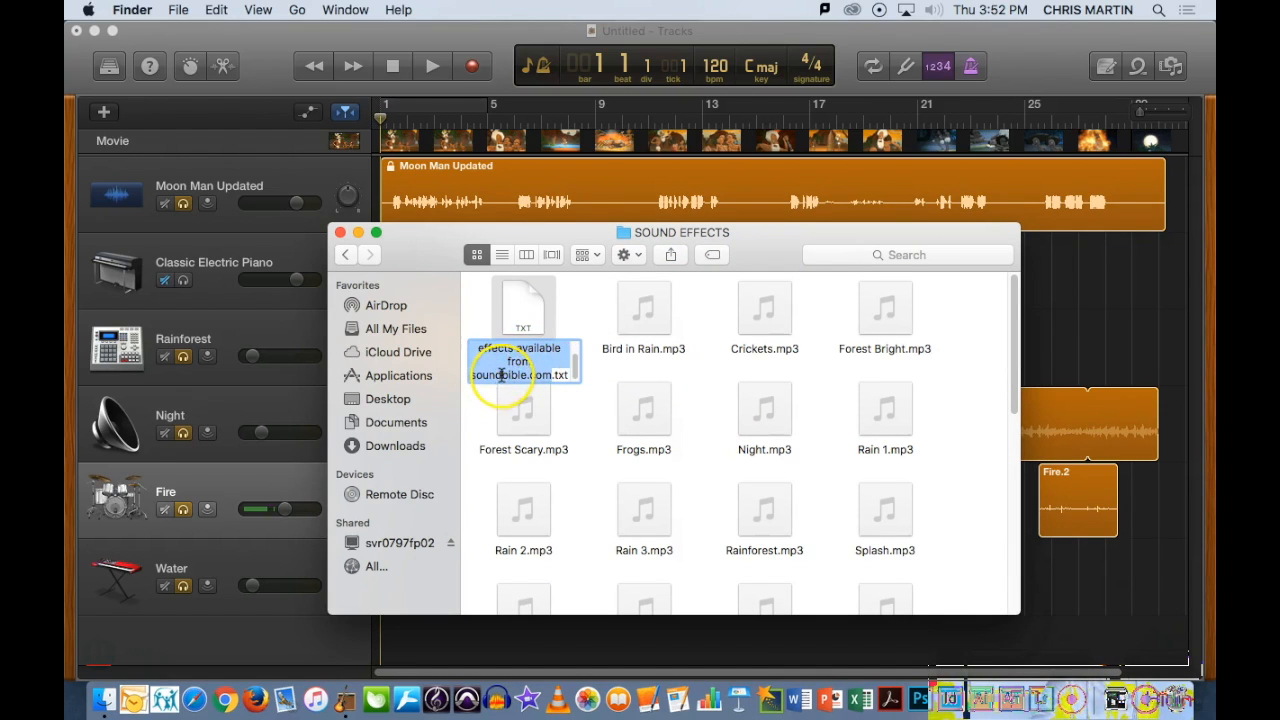
{"action": "left_click", "coordinate": [500, 375]}
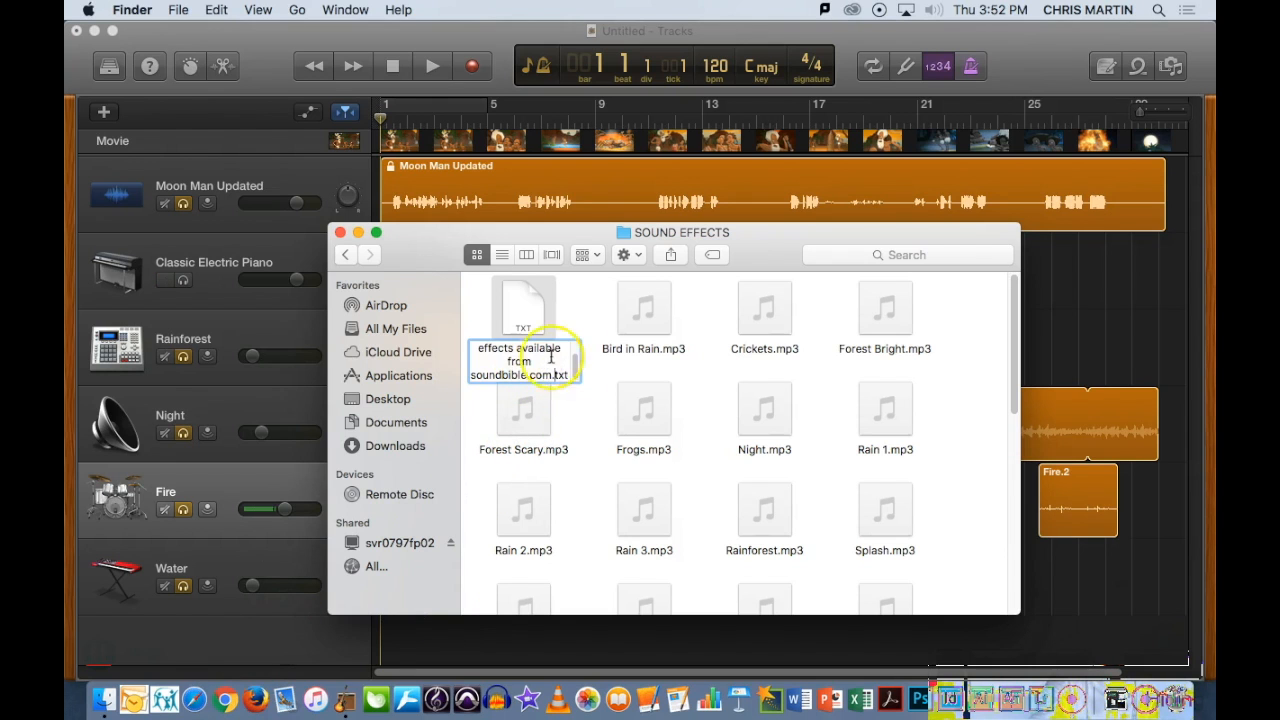
Switch to Chrome, open soundbible.com and search the site for bird sounds
{"action": "left_click", "coordinate": [660, 367]}
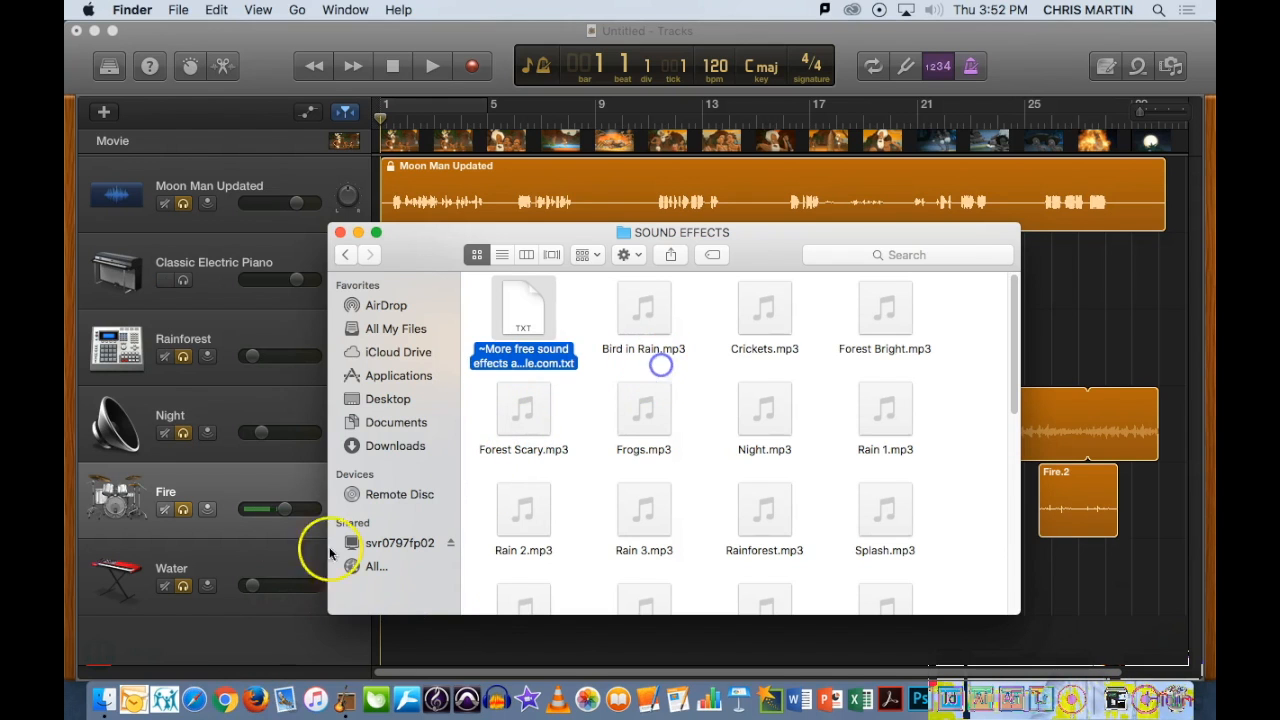
{"action": "left_click", "coordinate": [224, 702]}
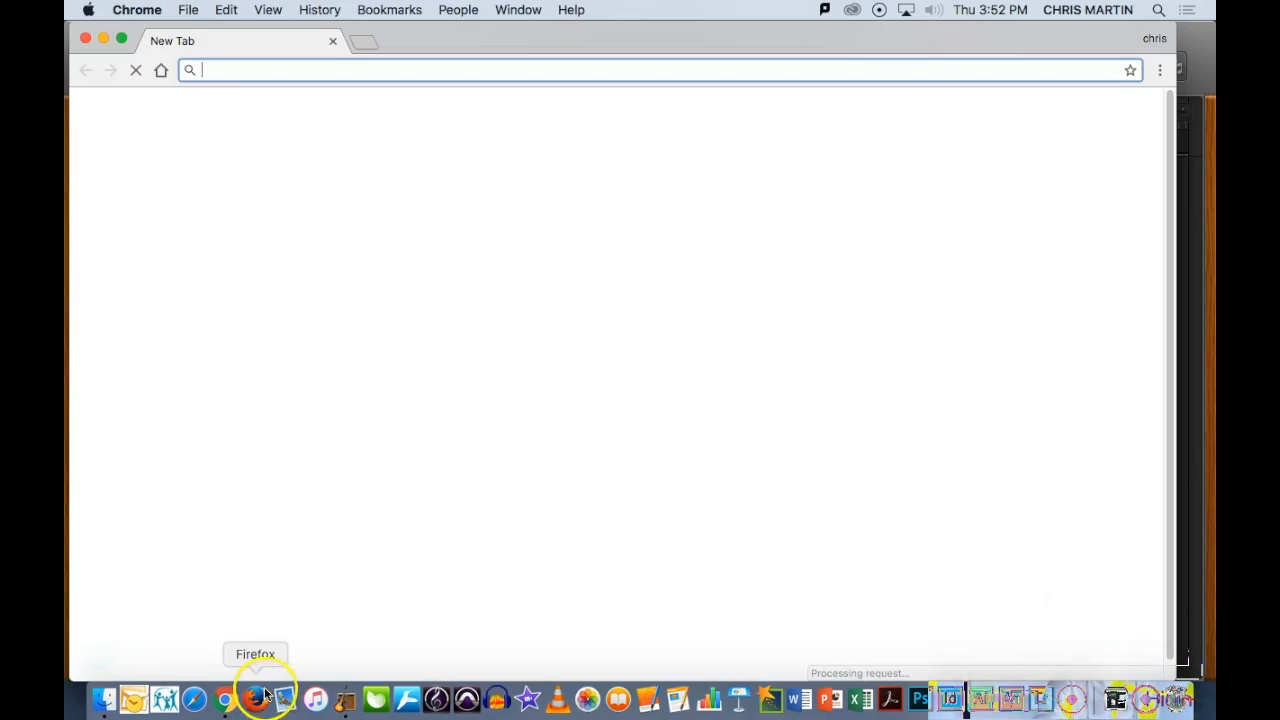
{"action": "left_click", "coordinate": [448, 353]}
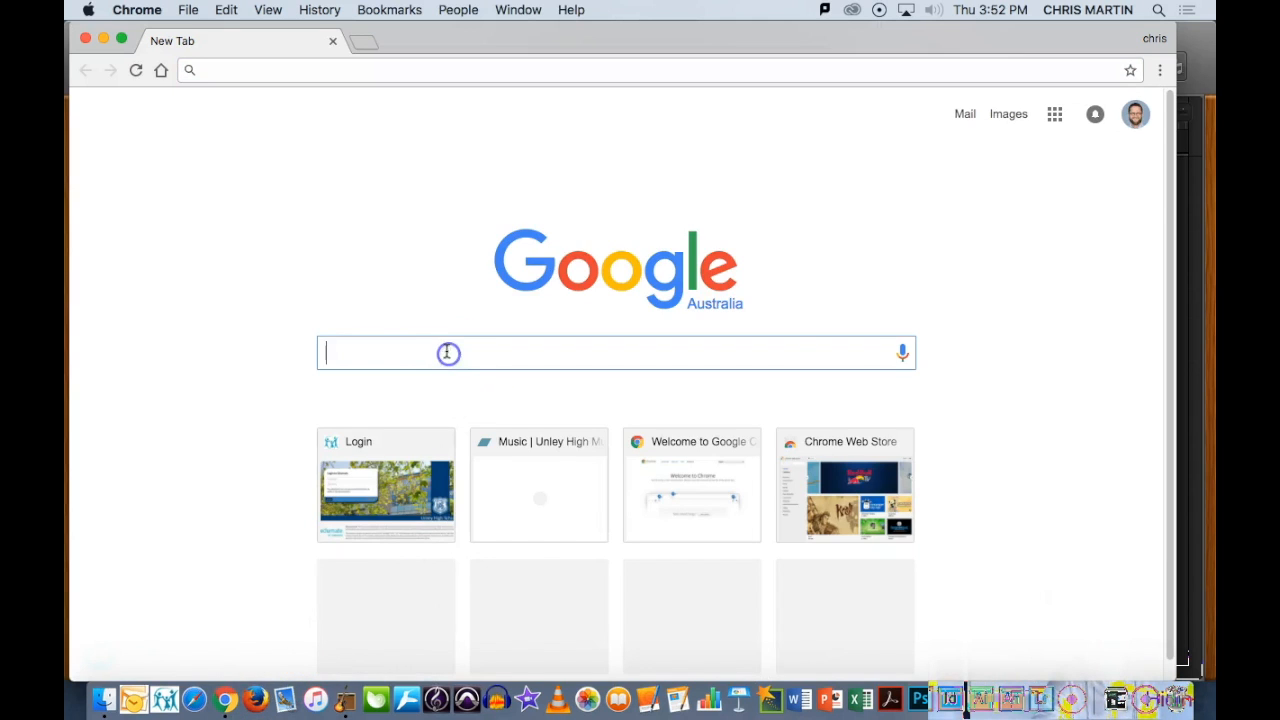
{"action": "type", "text": "soundbible.com"}
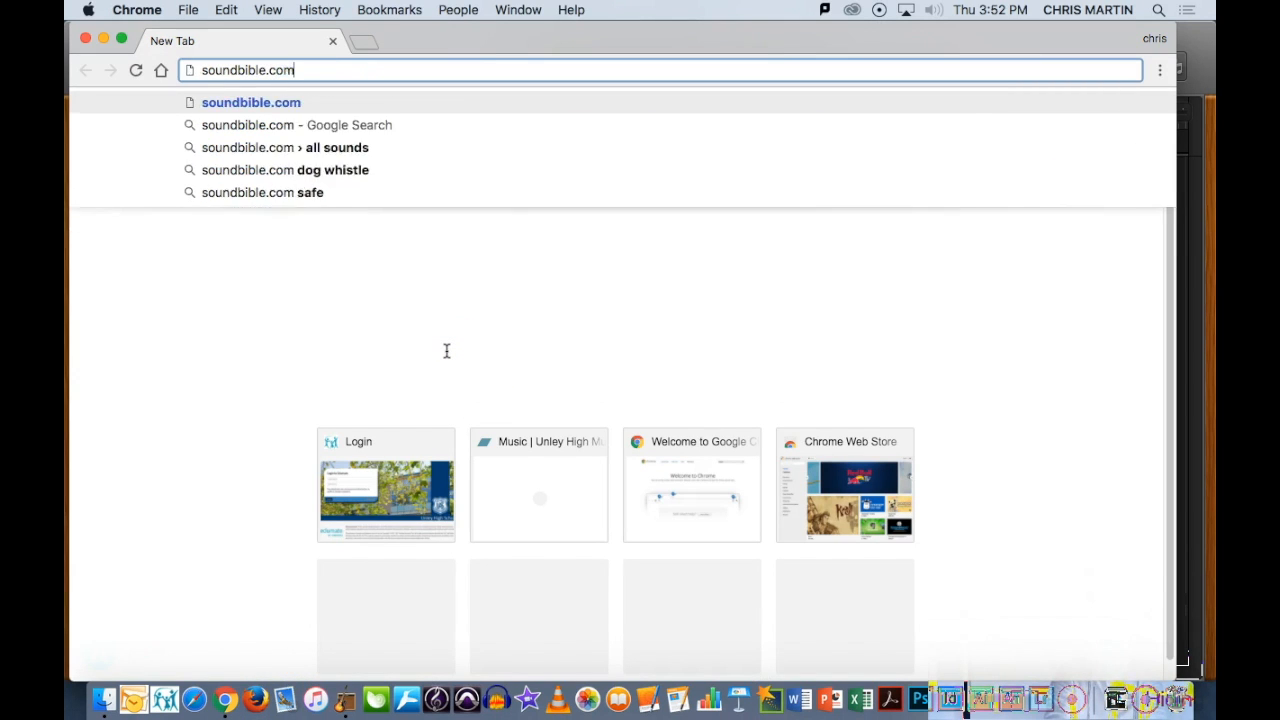
{"action": "key", "text": "Return"}
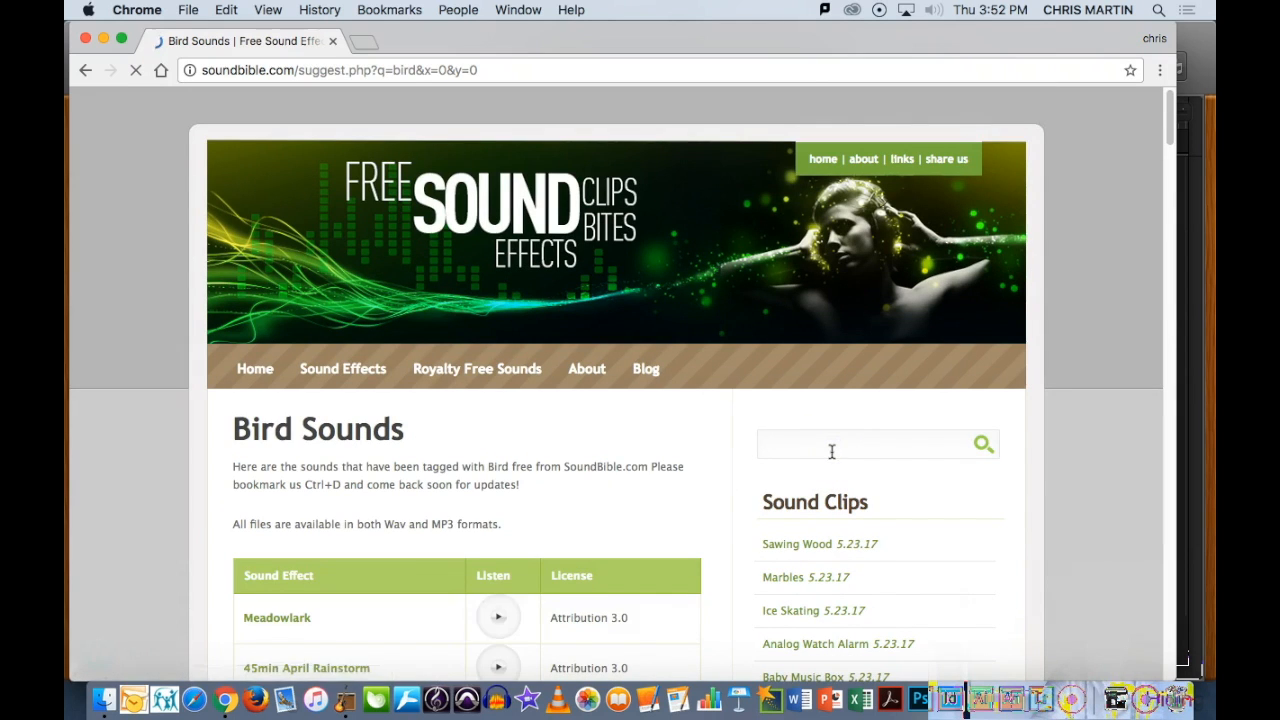
Open the Falcon sound from the Bird Sounds list and download its MP3 version
{"action": "scroll", "coordinate": [389, 588], "scroll_direction": "down", "scroll_amount": 1}
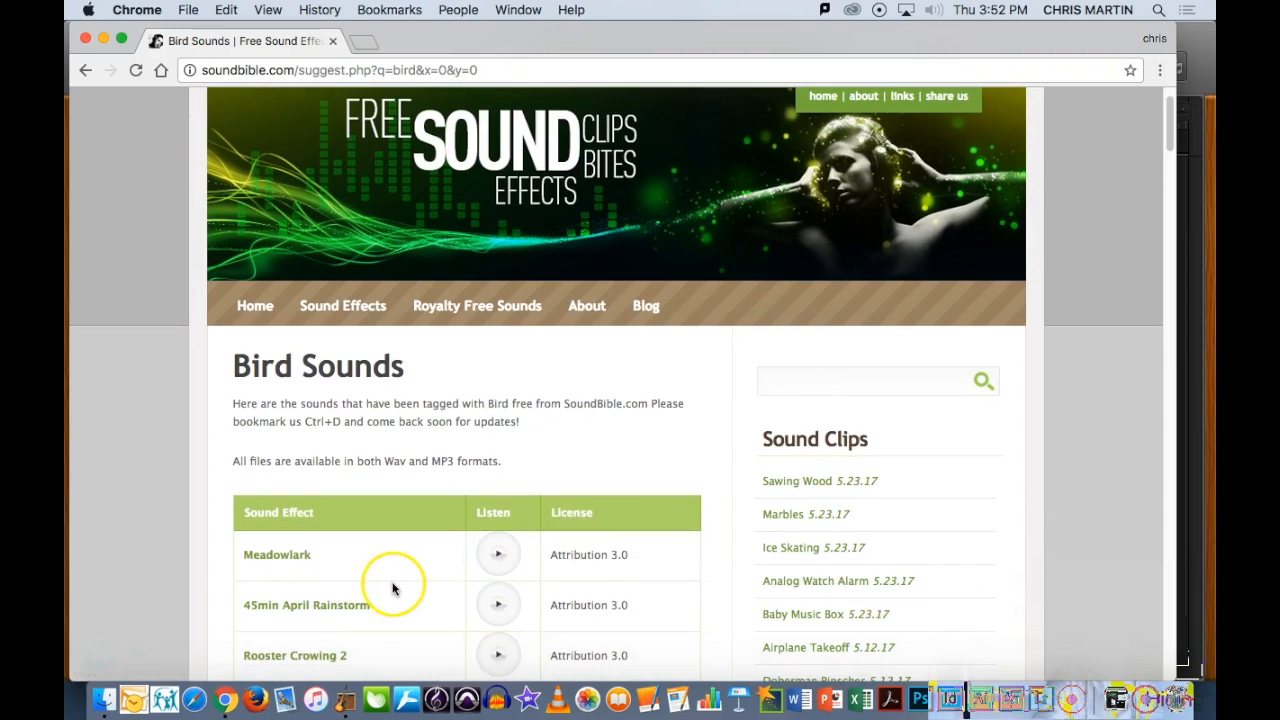
{"action": "scroll", "coordinate": [392, 590], "scroll_direction": "down", "scroll_amount": 2}
{"action": "scroll", "coordinate": [394, 590], "scroll_direction": "down", "scroll_amount": 4}
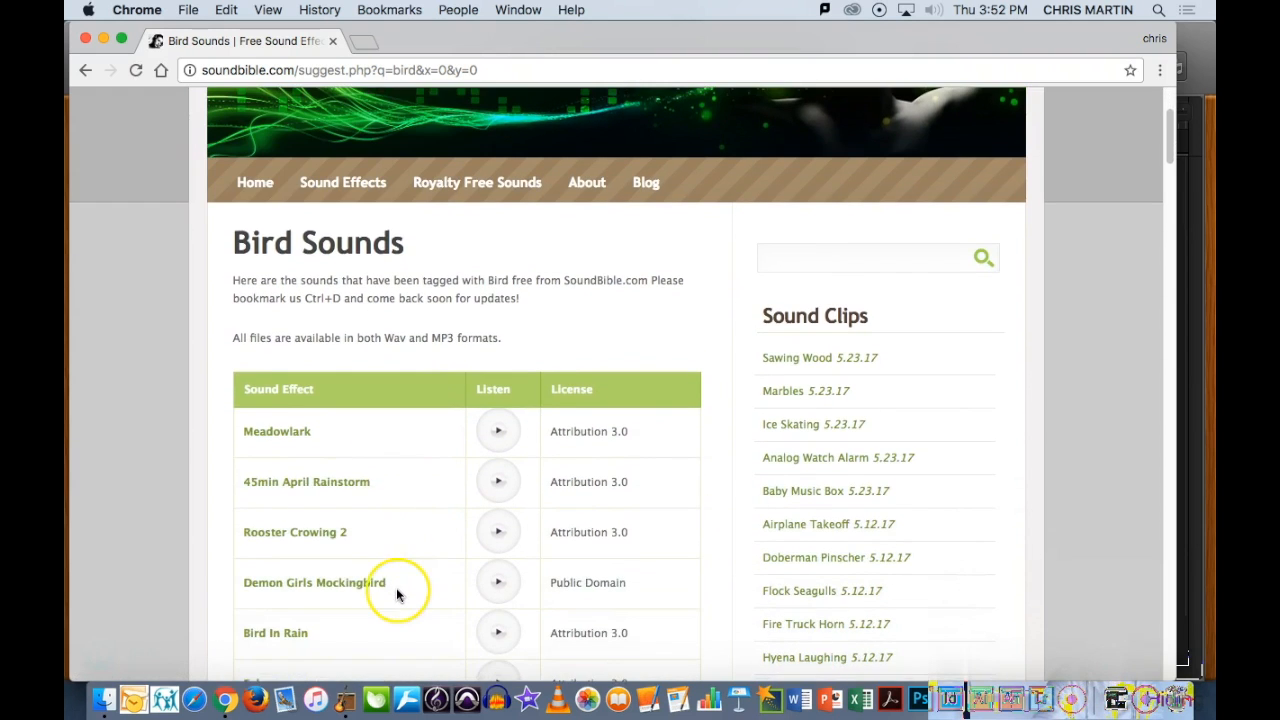
{"action": "scroll", "coordinate": [396, 585], "scroll_direction": "down", "scroll_amount": 2}
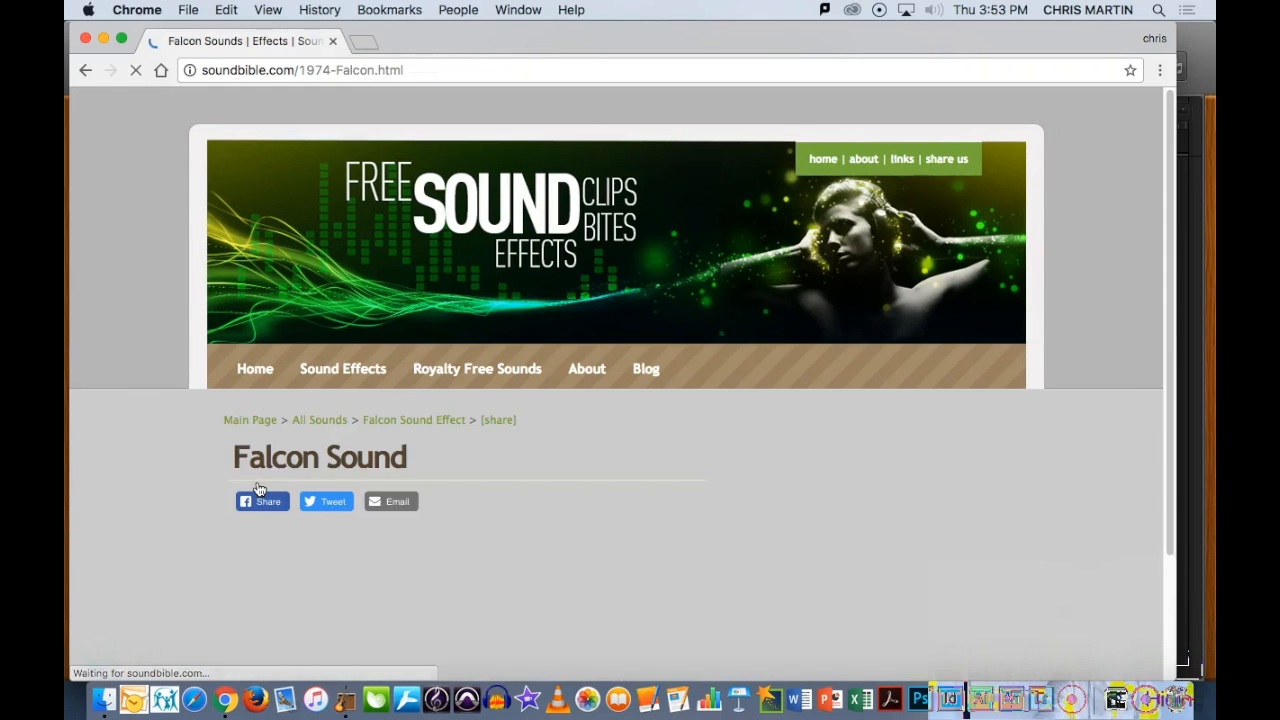
{"action": "left_click", "coordinate": [316, 562]}
{"action": "scroll", "coordinate": [316, 562], "scroll_direction": "down", "scroll_amount": 5}
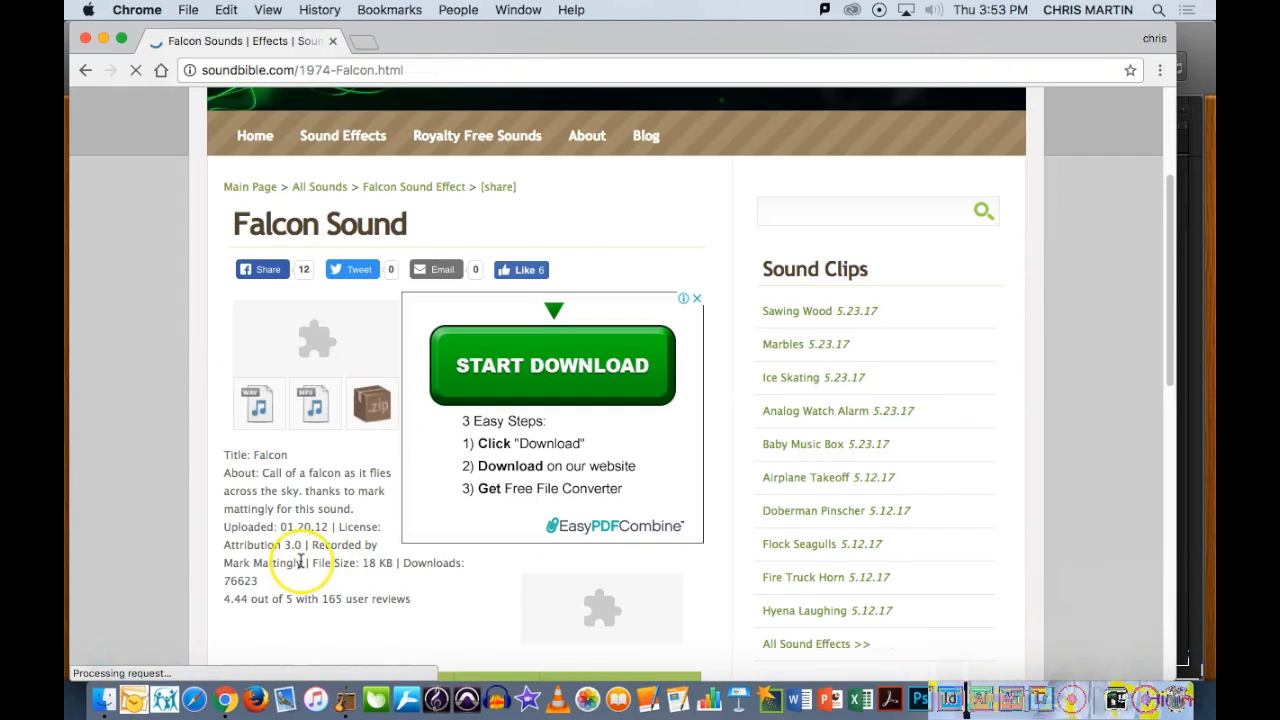
{"action": "left_click", "coordinate": [316, 407]}
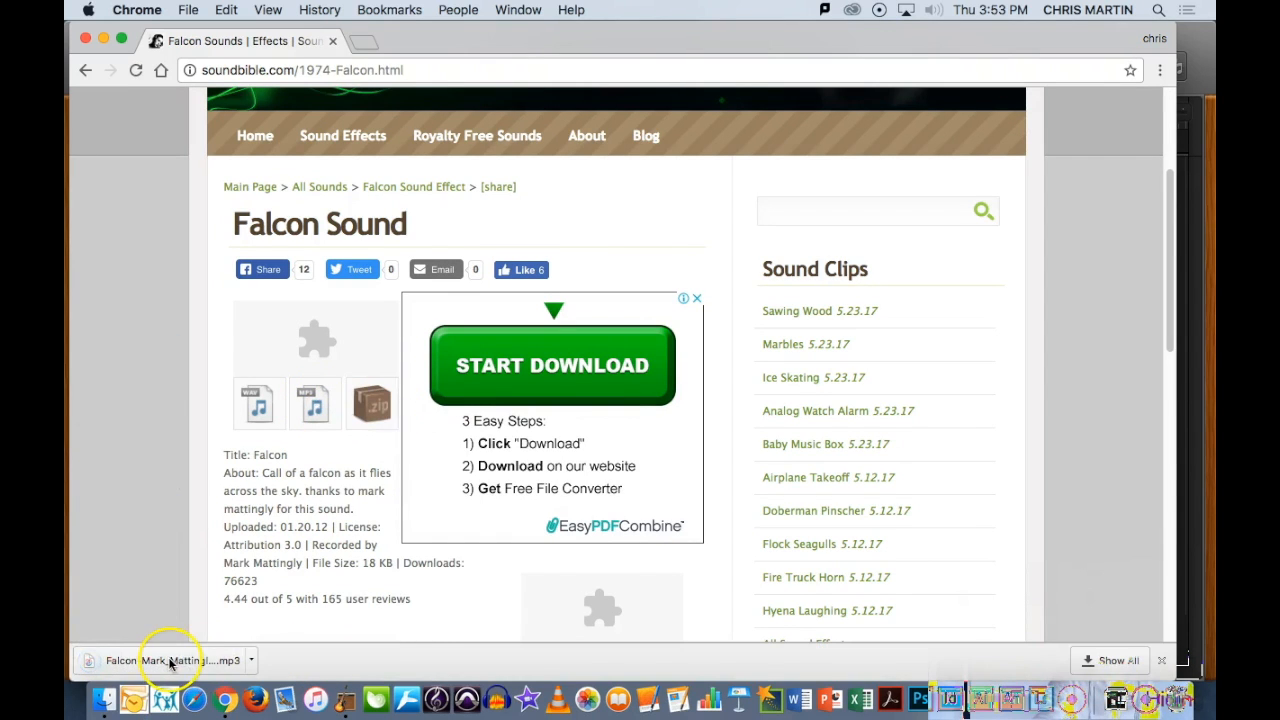
Switch to Finder, open the Downloads folder, and bring the GarageBand project into view behind it
{"action": "left_click", "coordinate": [104, 698]}
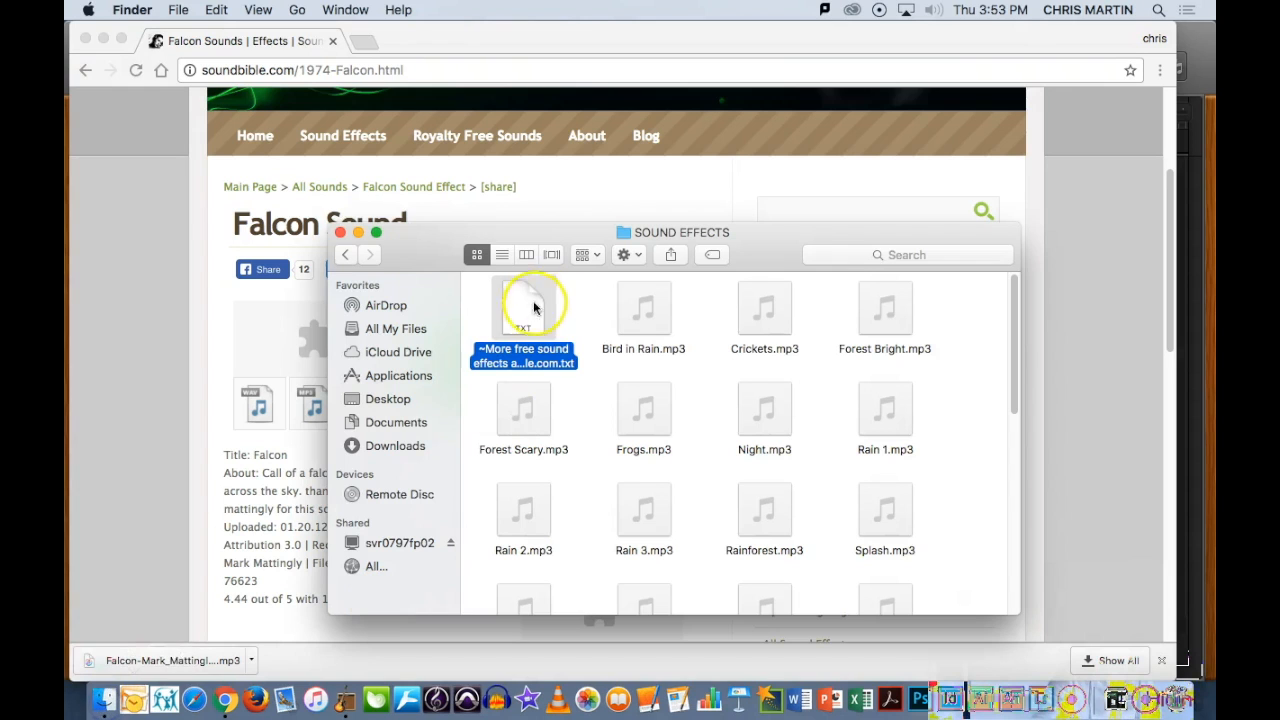
{"action": "left_click", "coordinate": [396, 446]}
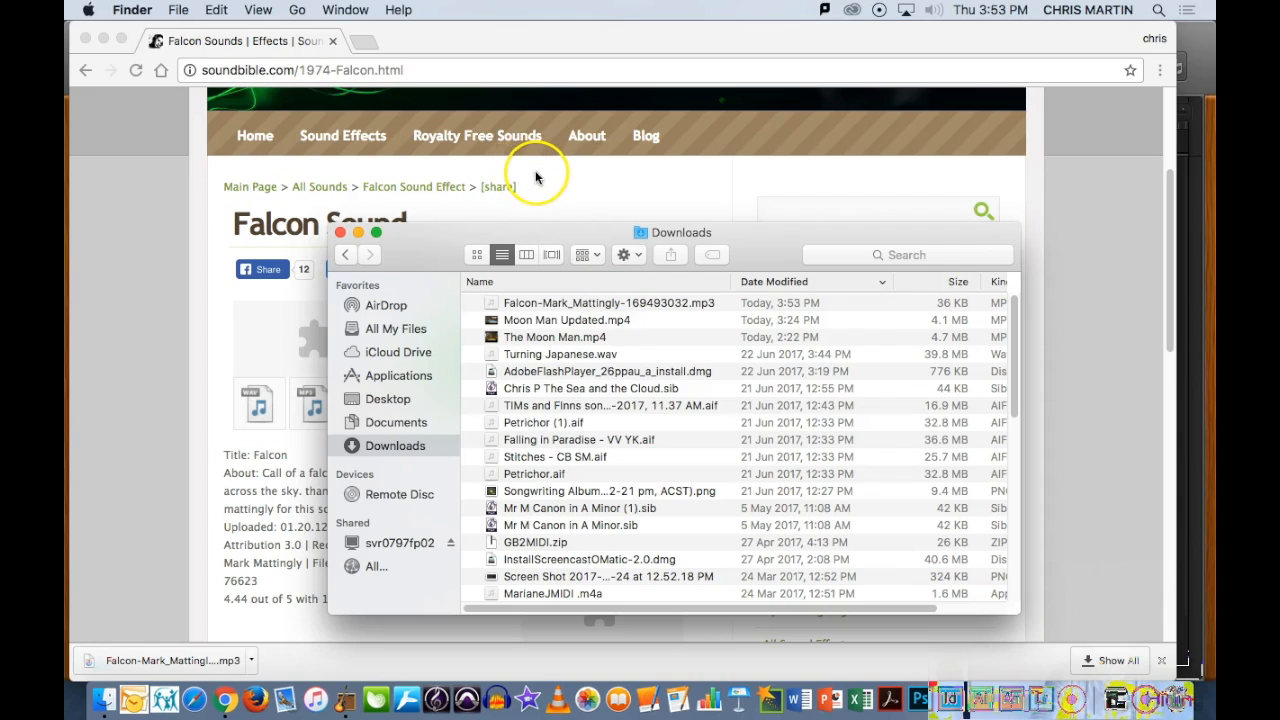
{"action": "key", "text": "super+Tab"}
{"action": "key", "text": "super+Tab"}
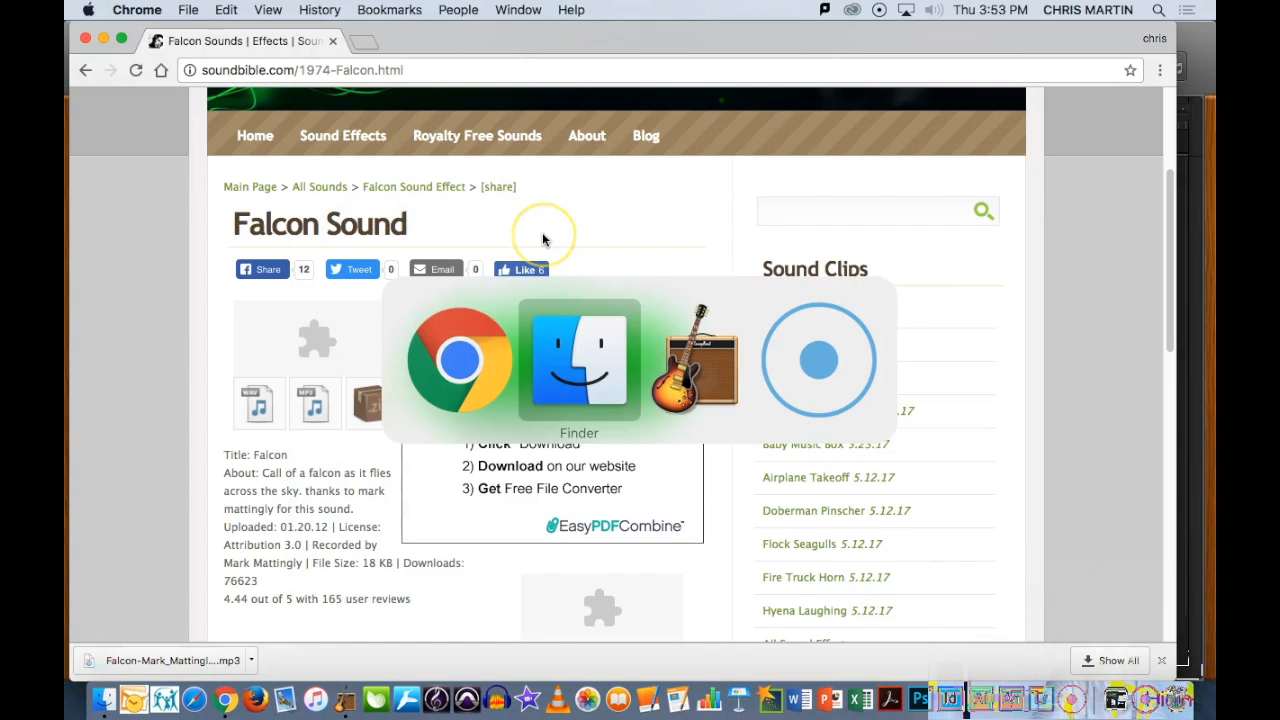
{"action": "key", "text": "super+Tab"}
{"action": "key", "text": "super+Tab"}
{"action": "key", "text": "super+Tab"}
Move the Downloads window clear of the tracks and place the Falcon MP3 at the start of the Water track
{"action": "left_click_drag", "start_coordinate": [714, 223], "coordinate": [808, 462]}
{"action": "left_click_drag", "start_coordinate": [757, 537], "coordinate": [378, 578]}
{"action": "left_click_drag", "start_coordinate": [563, 477], "coordinate": [704, 427]}
{"action": "left_click", "coordinate": [613, 414]}
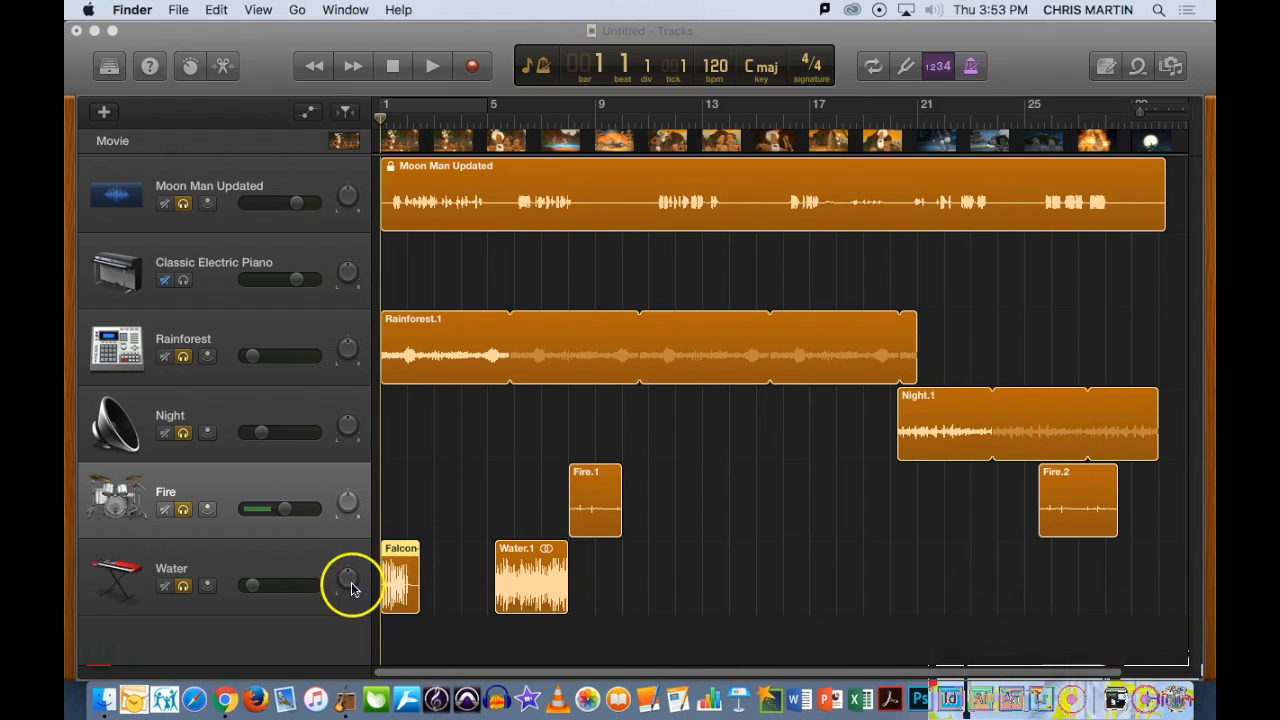
Close the folder preview, return to GarageBand, play the opening with the falcon call, and select the Falcon region
{"action": "key", "text": "space"}
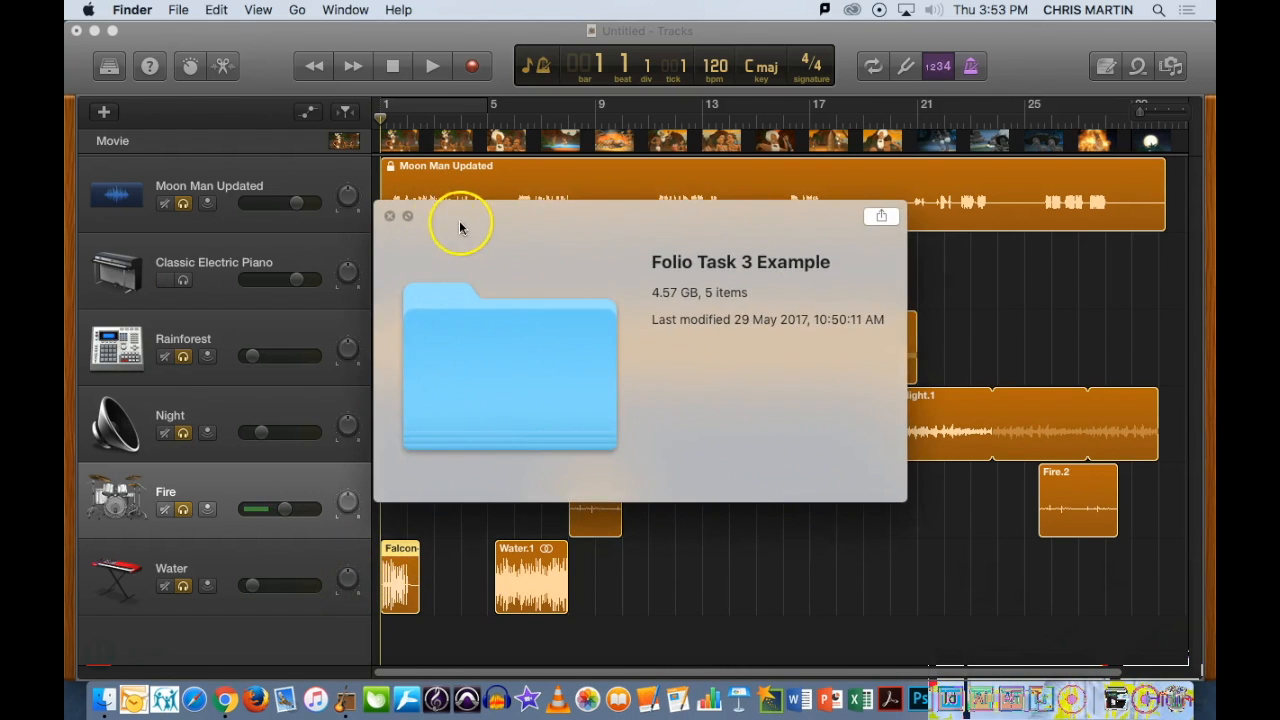
{"action": "left_click", "coordinate": [389, 220]}
{"action": "left_click", "coordinate": [320, 626]}
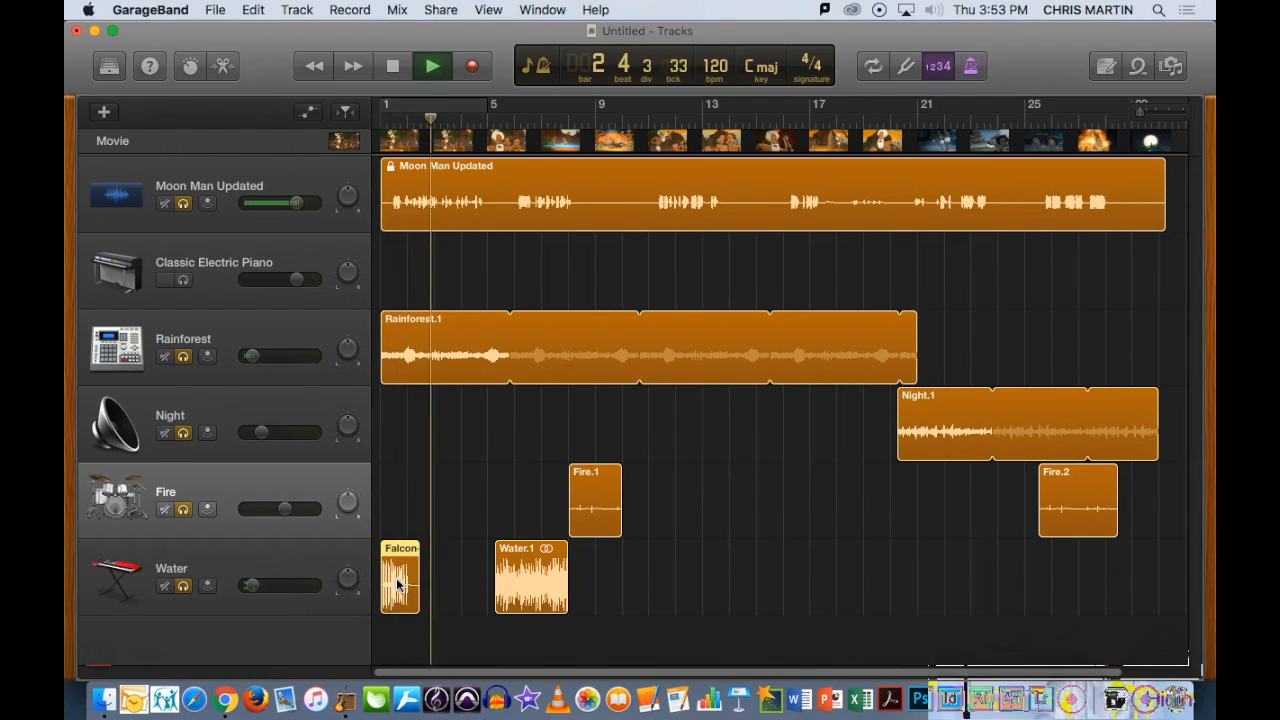
{"action": "key", "text": "space"}
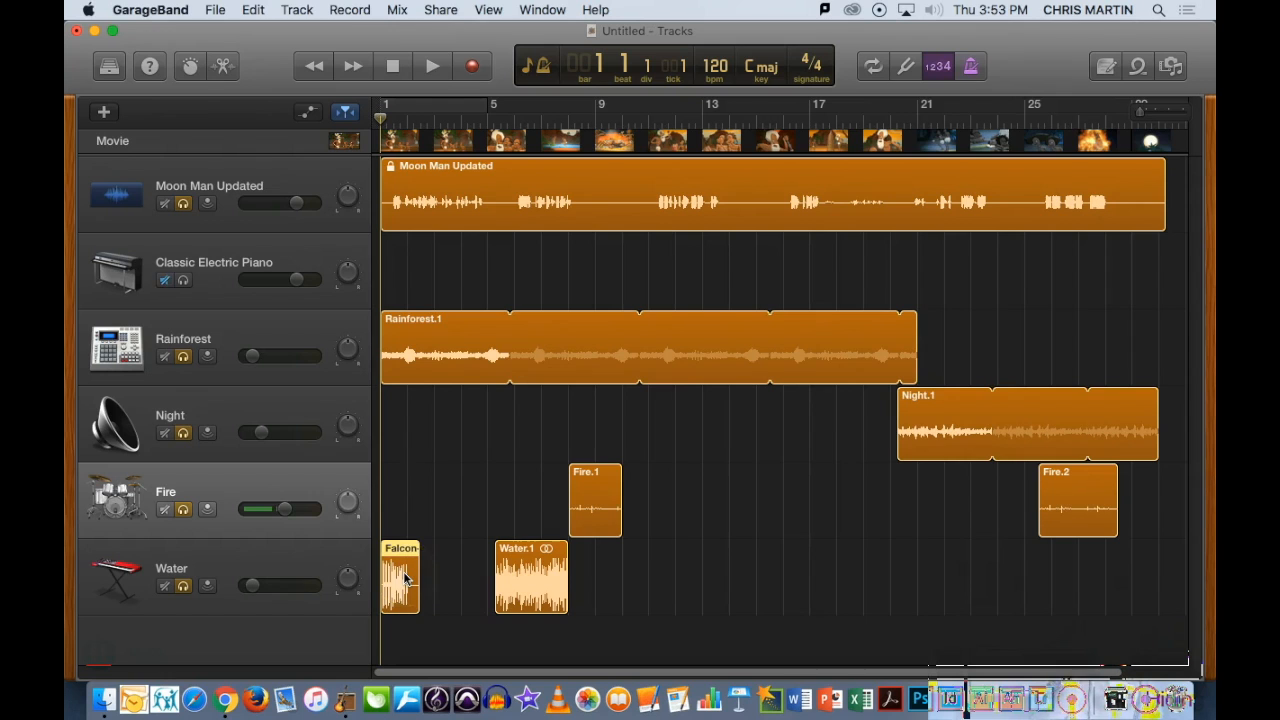
{"action": "left_click", "coordinate": [404, 552]}
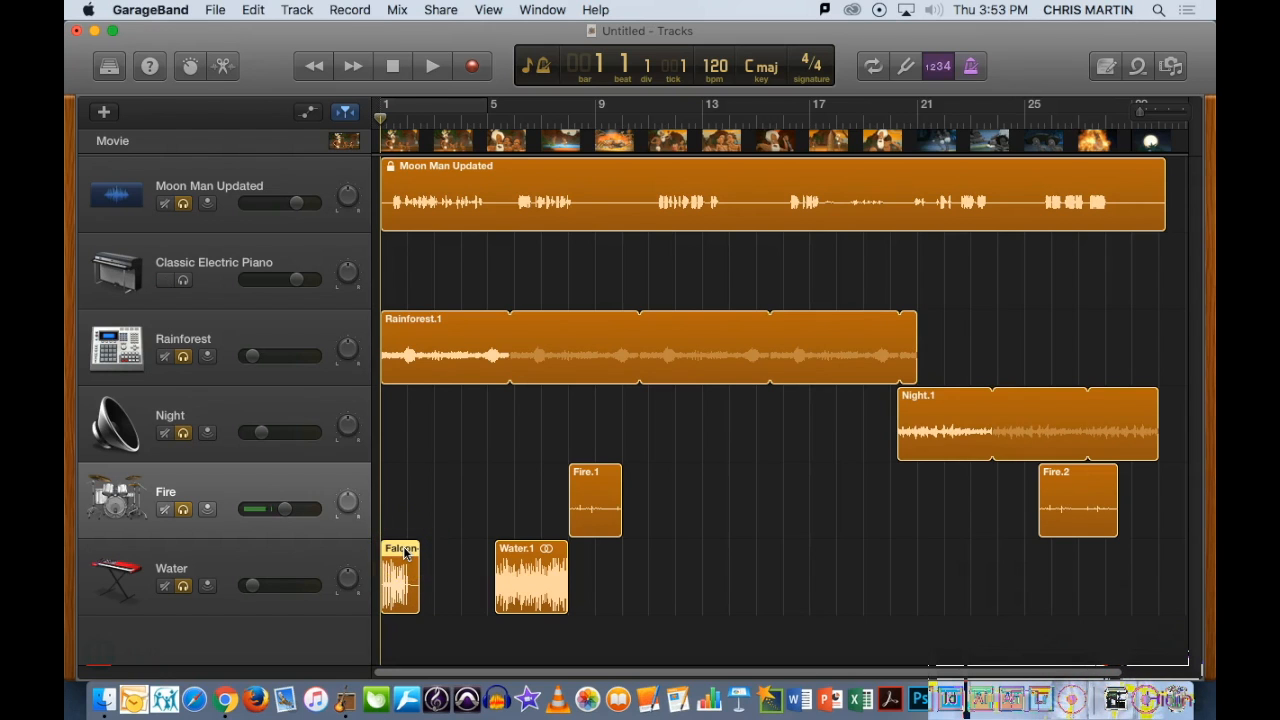